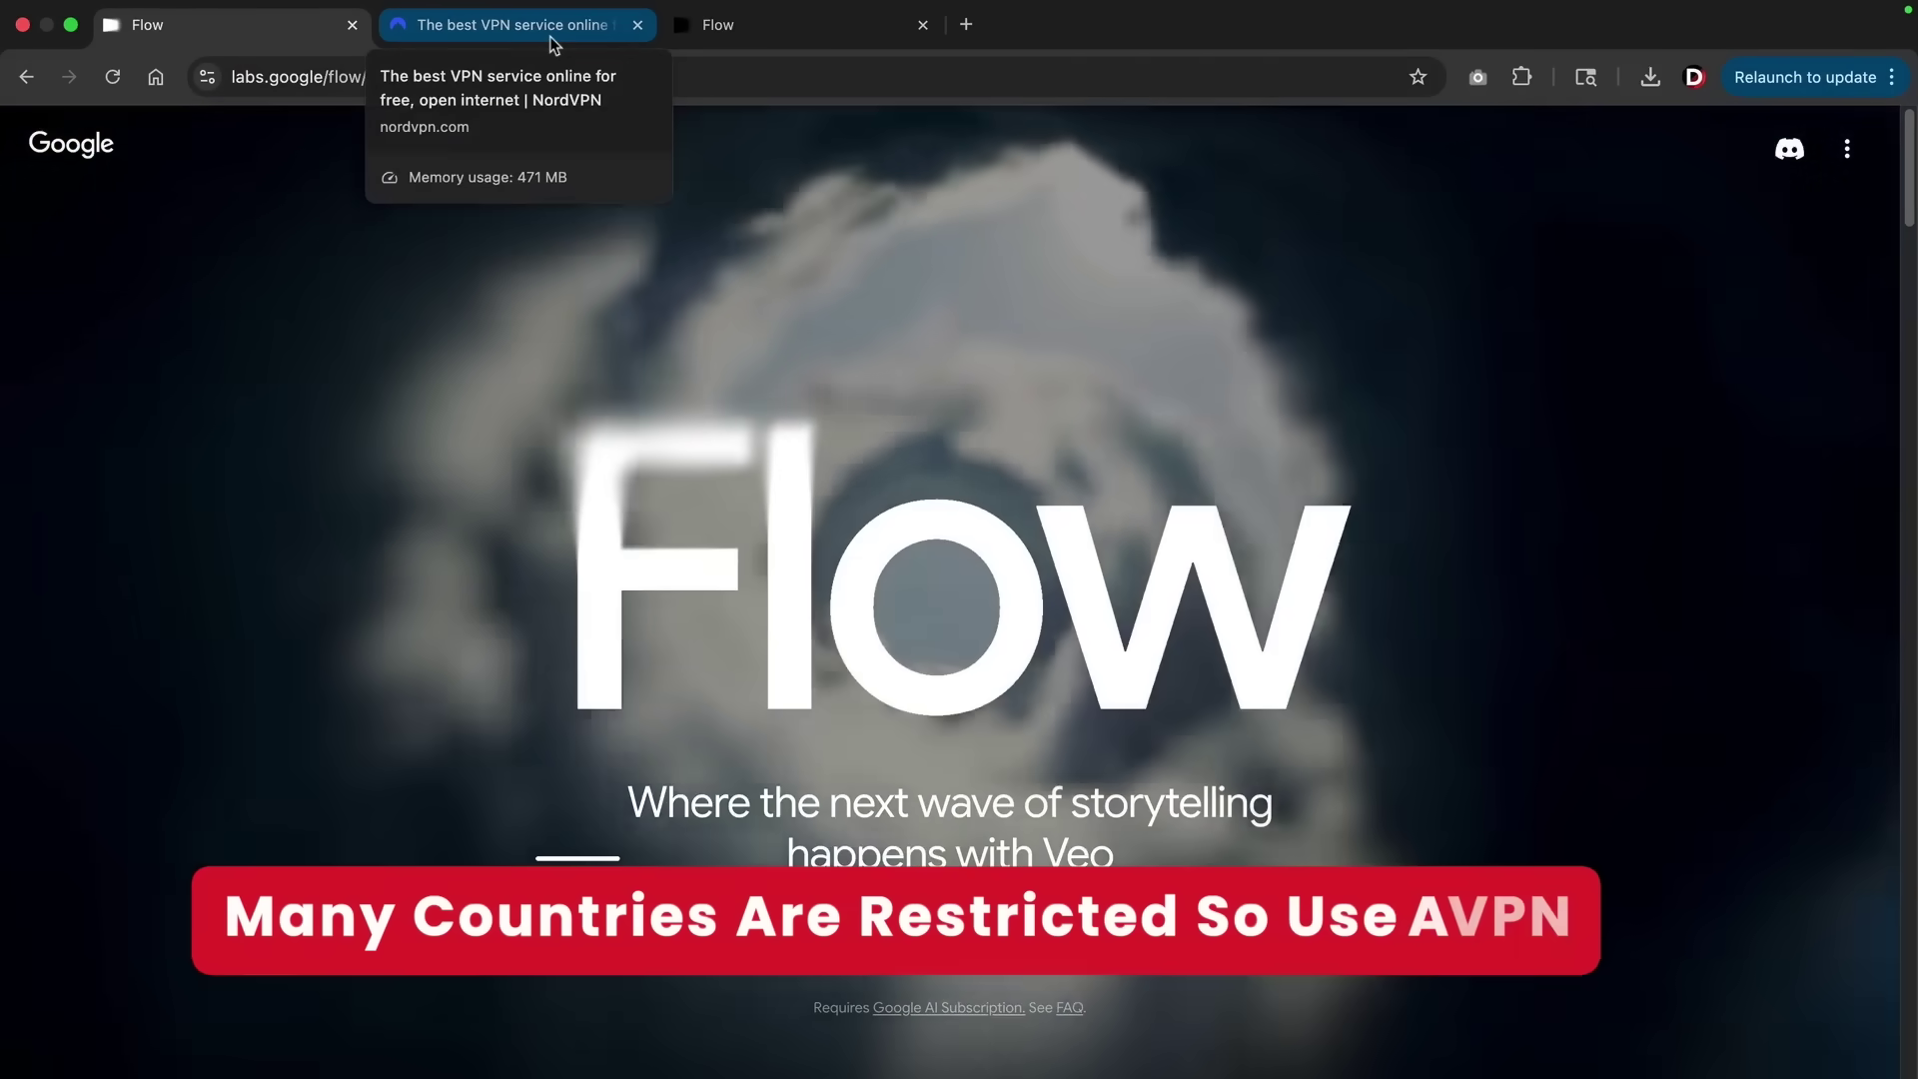
Glance at the NordVPN site, then return to the Google Flow tab
{"action": "left_click", "coordinate": [550, 36]}
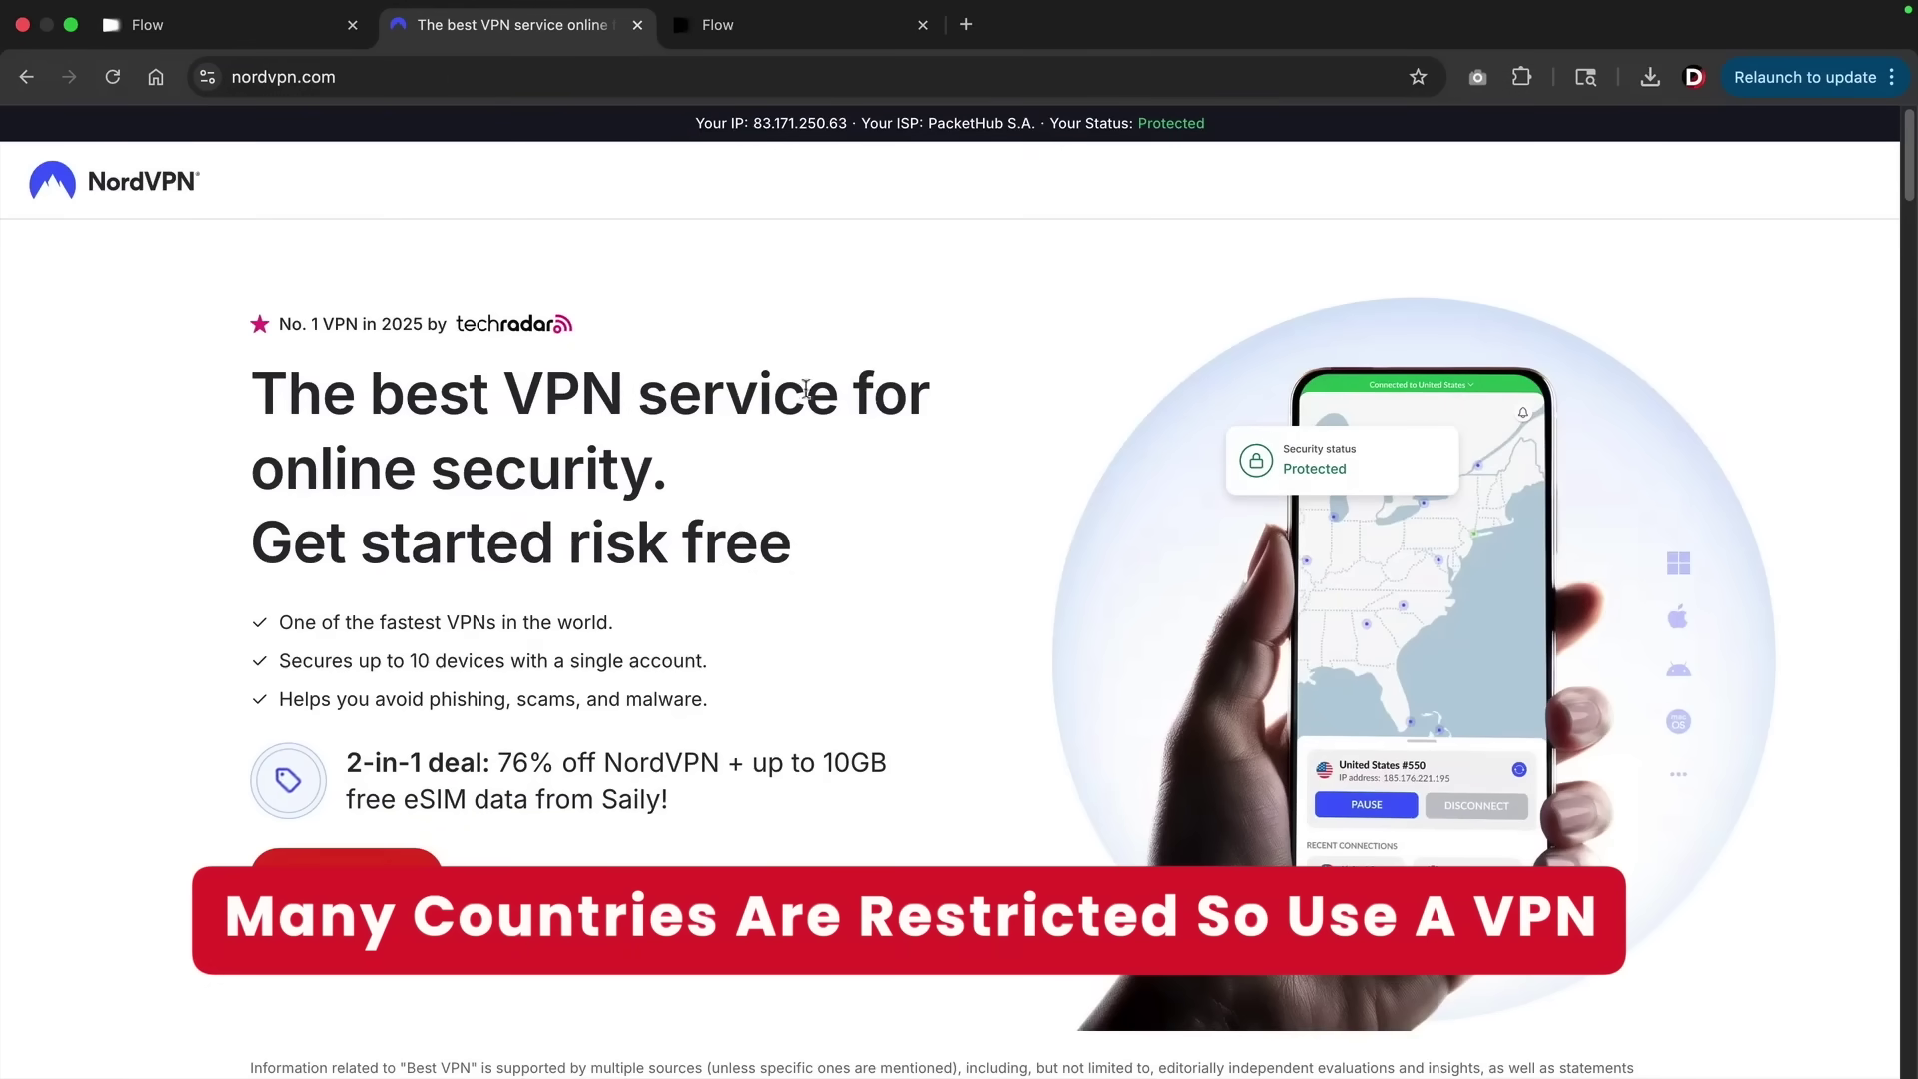
{"action": "left_click", "coordinate": [277, 28]}
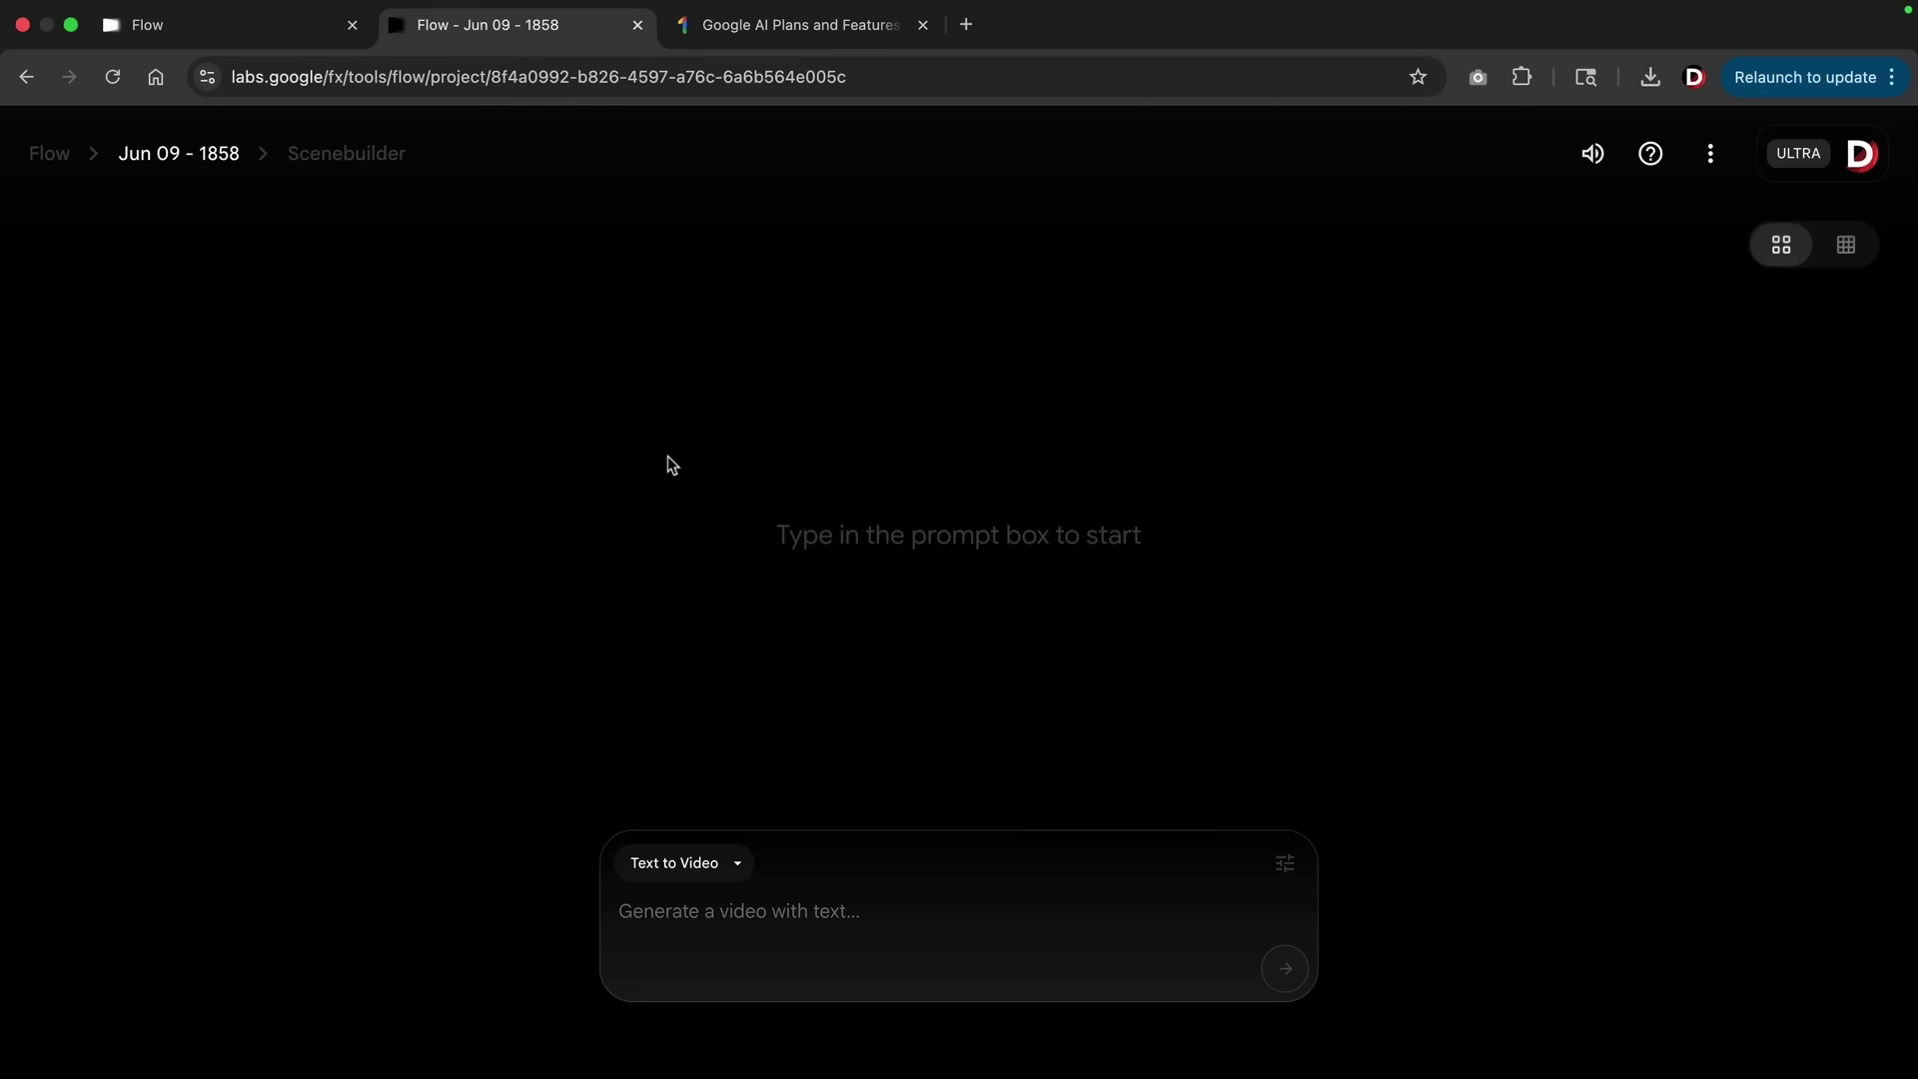
{"action": "left_click", "coordinate": [834, 26]}
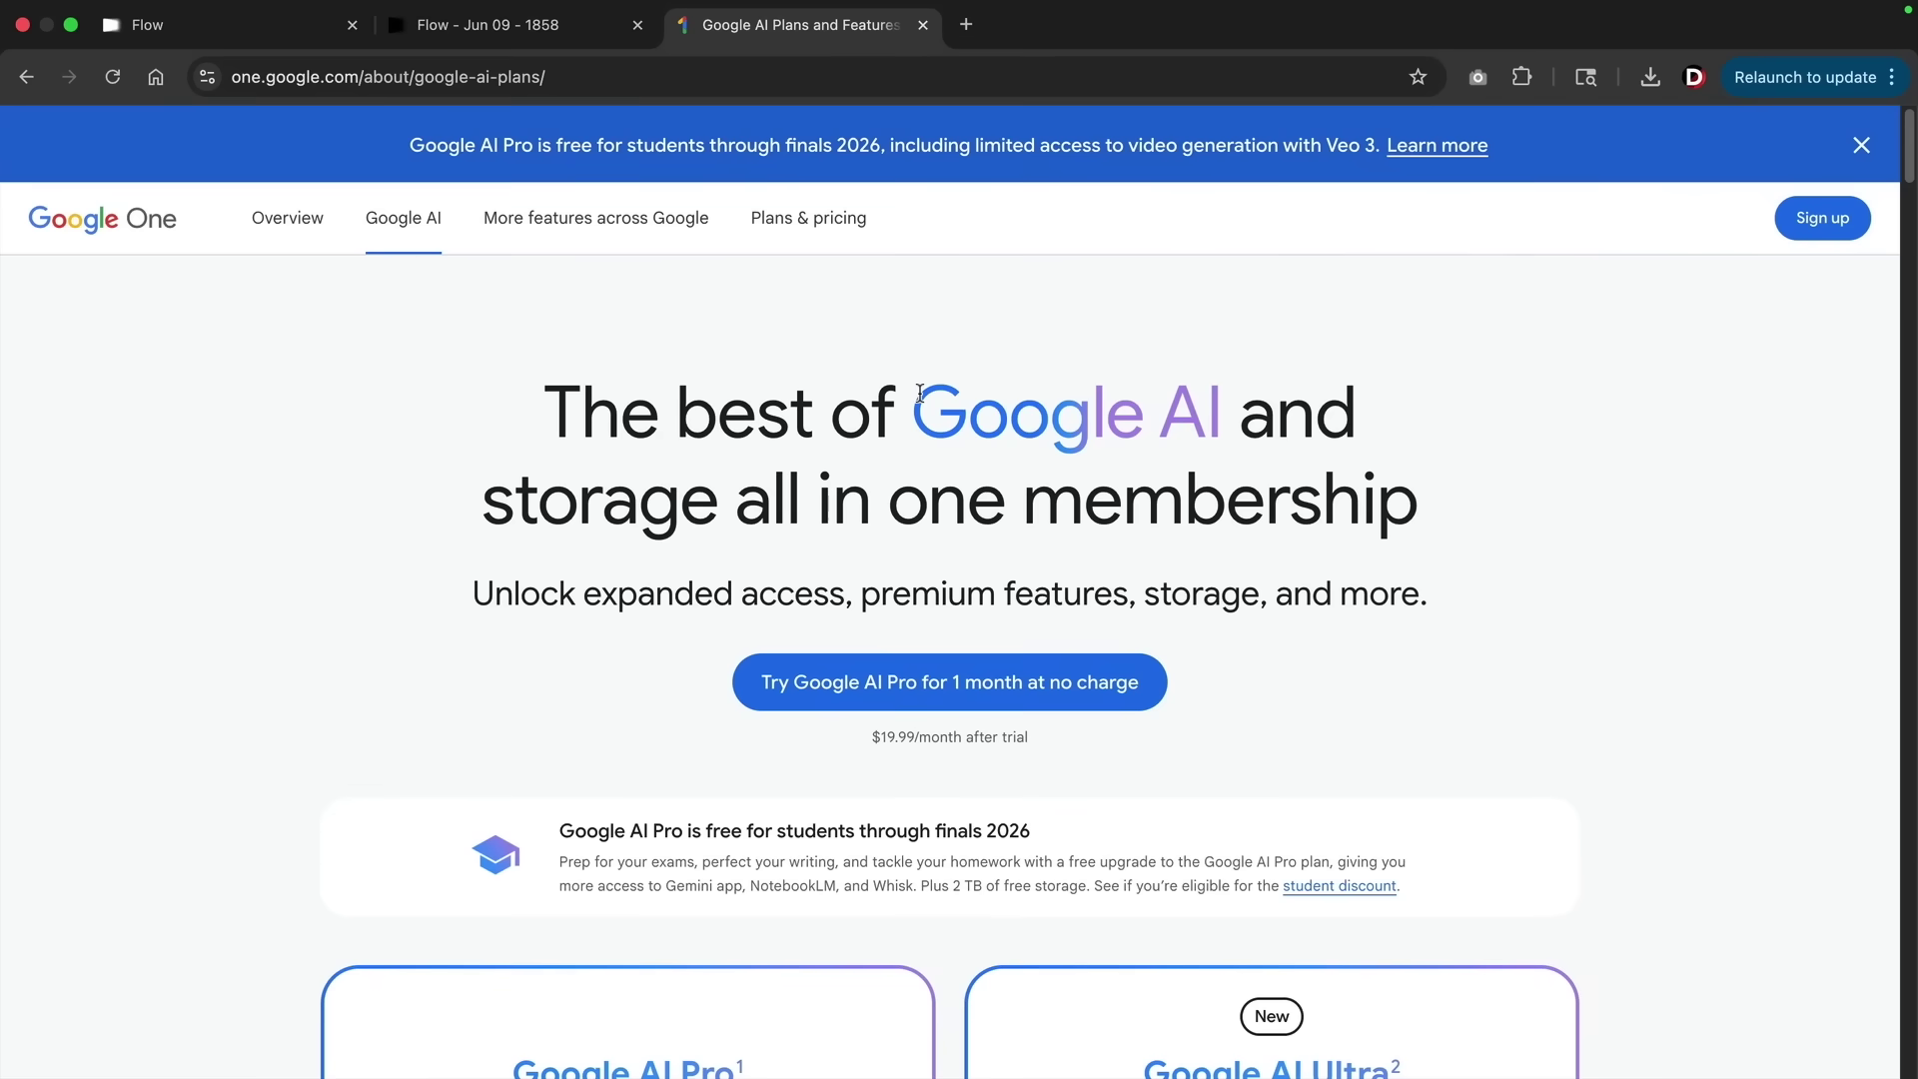
{"action": "scroll", "coordinate": [844, 494], "scroll_direction": "down", "scroll_amount": 7}
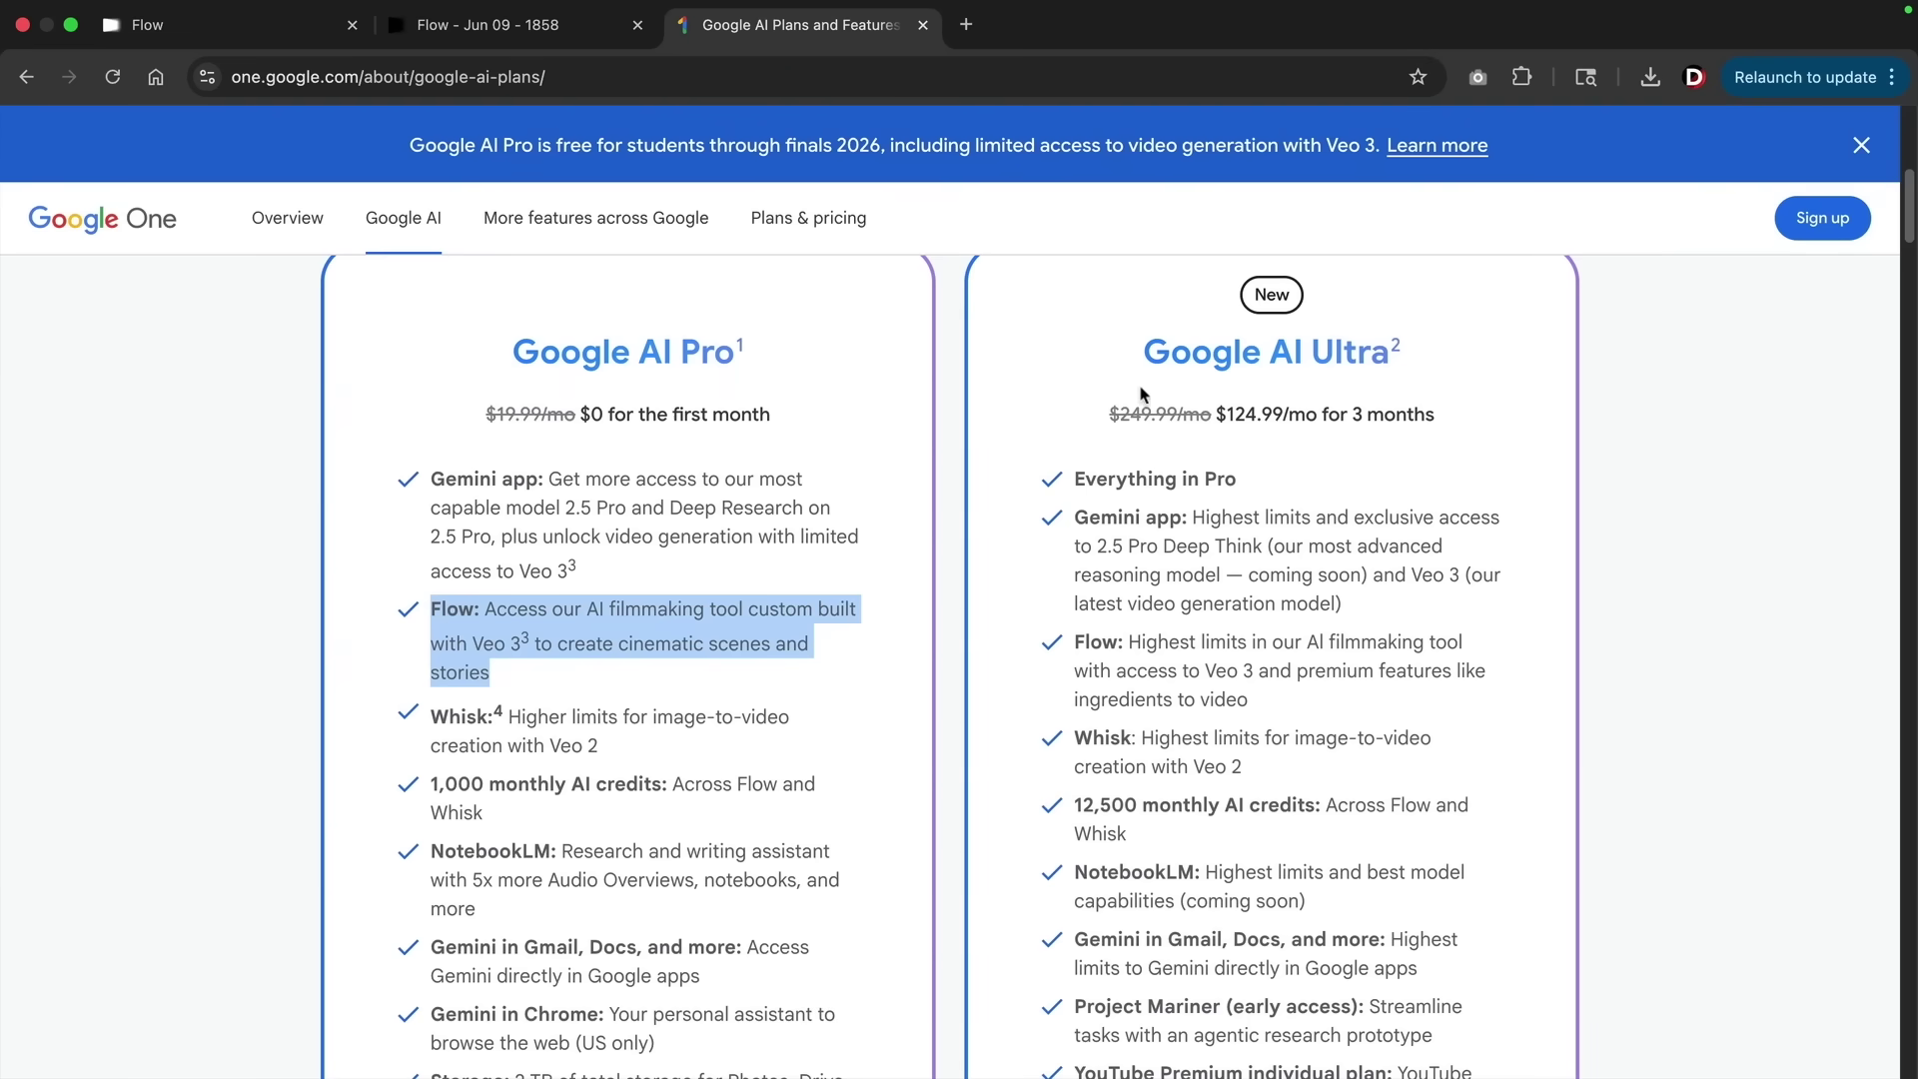
{"action": "left_click_drag", "start_coordinate": [1149, 355], "coordinate": [1164, 353]}
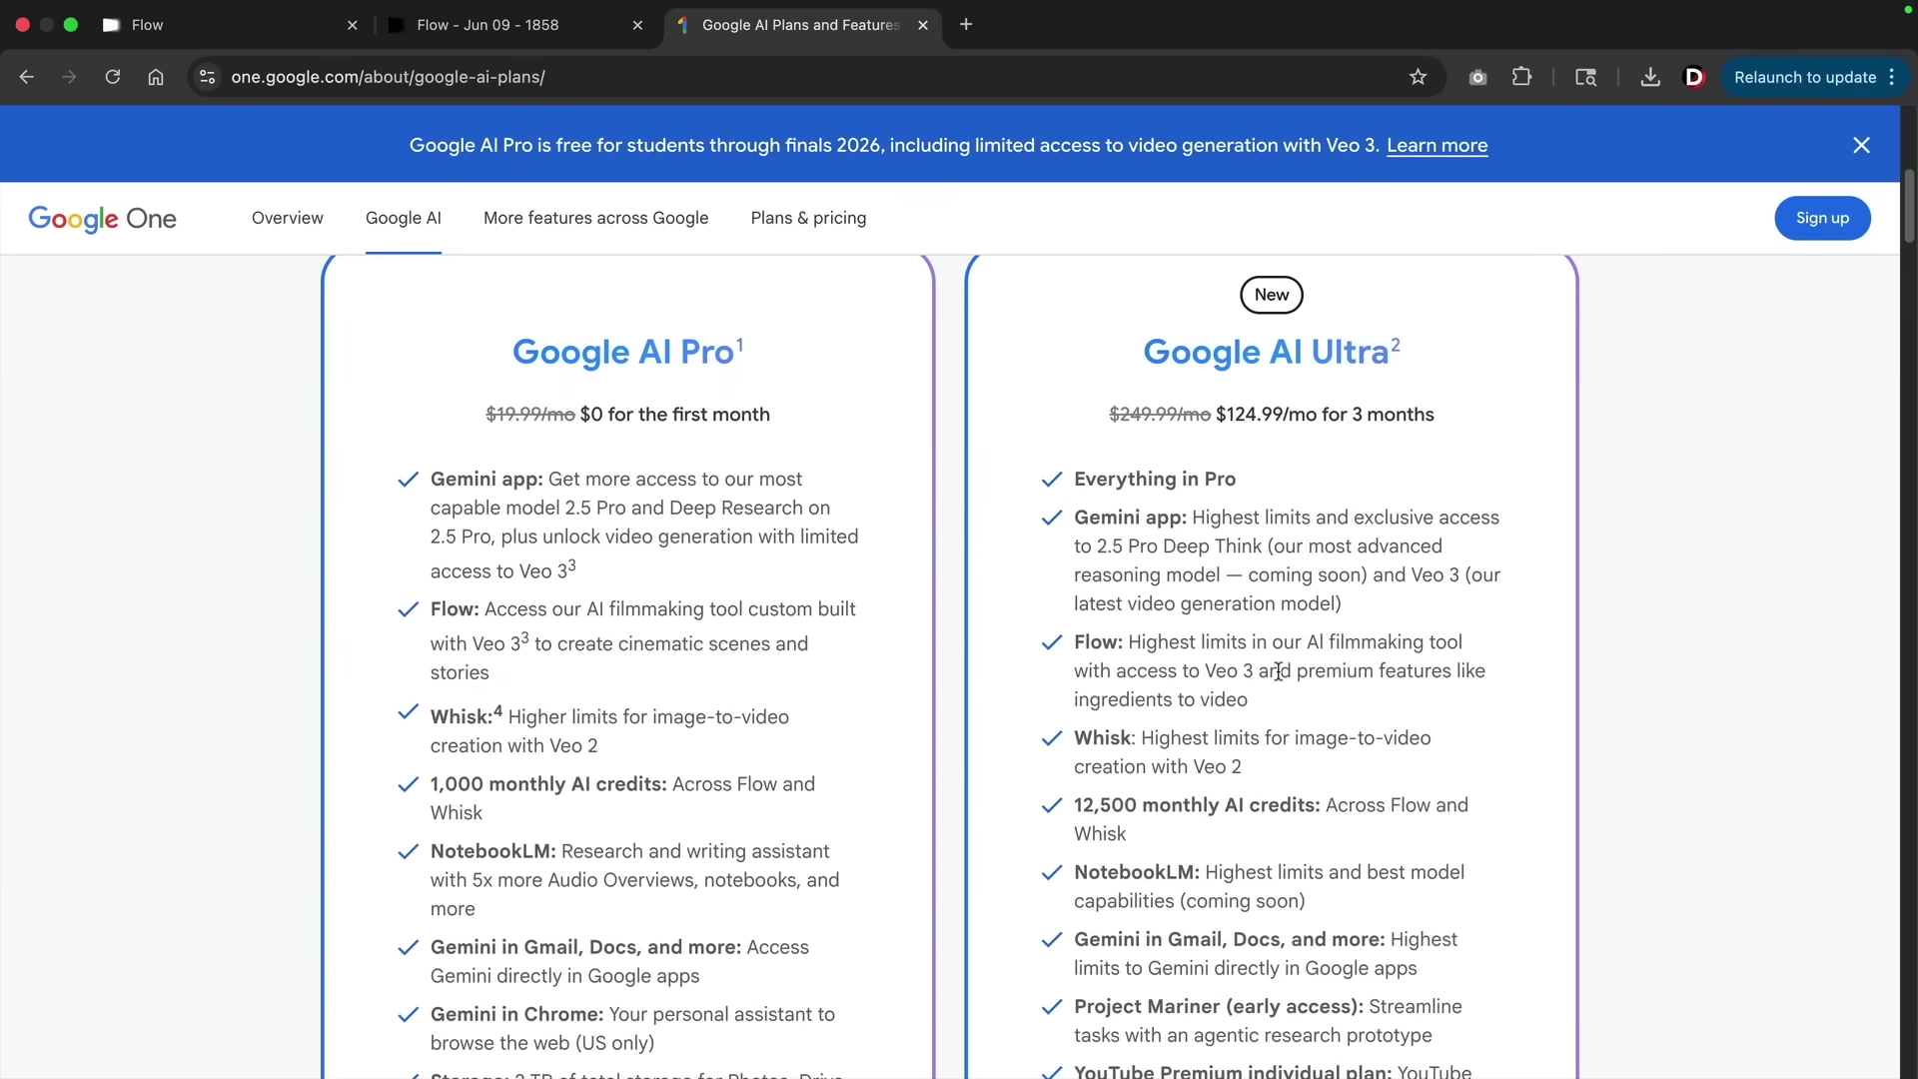
{"action": "key", "text": "ctrl+shift+Tab"}
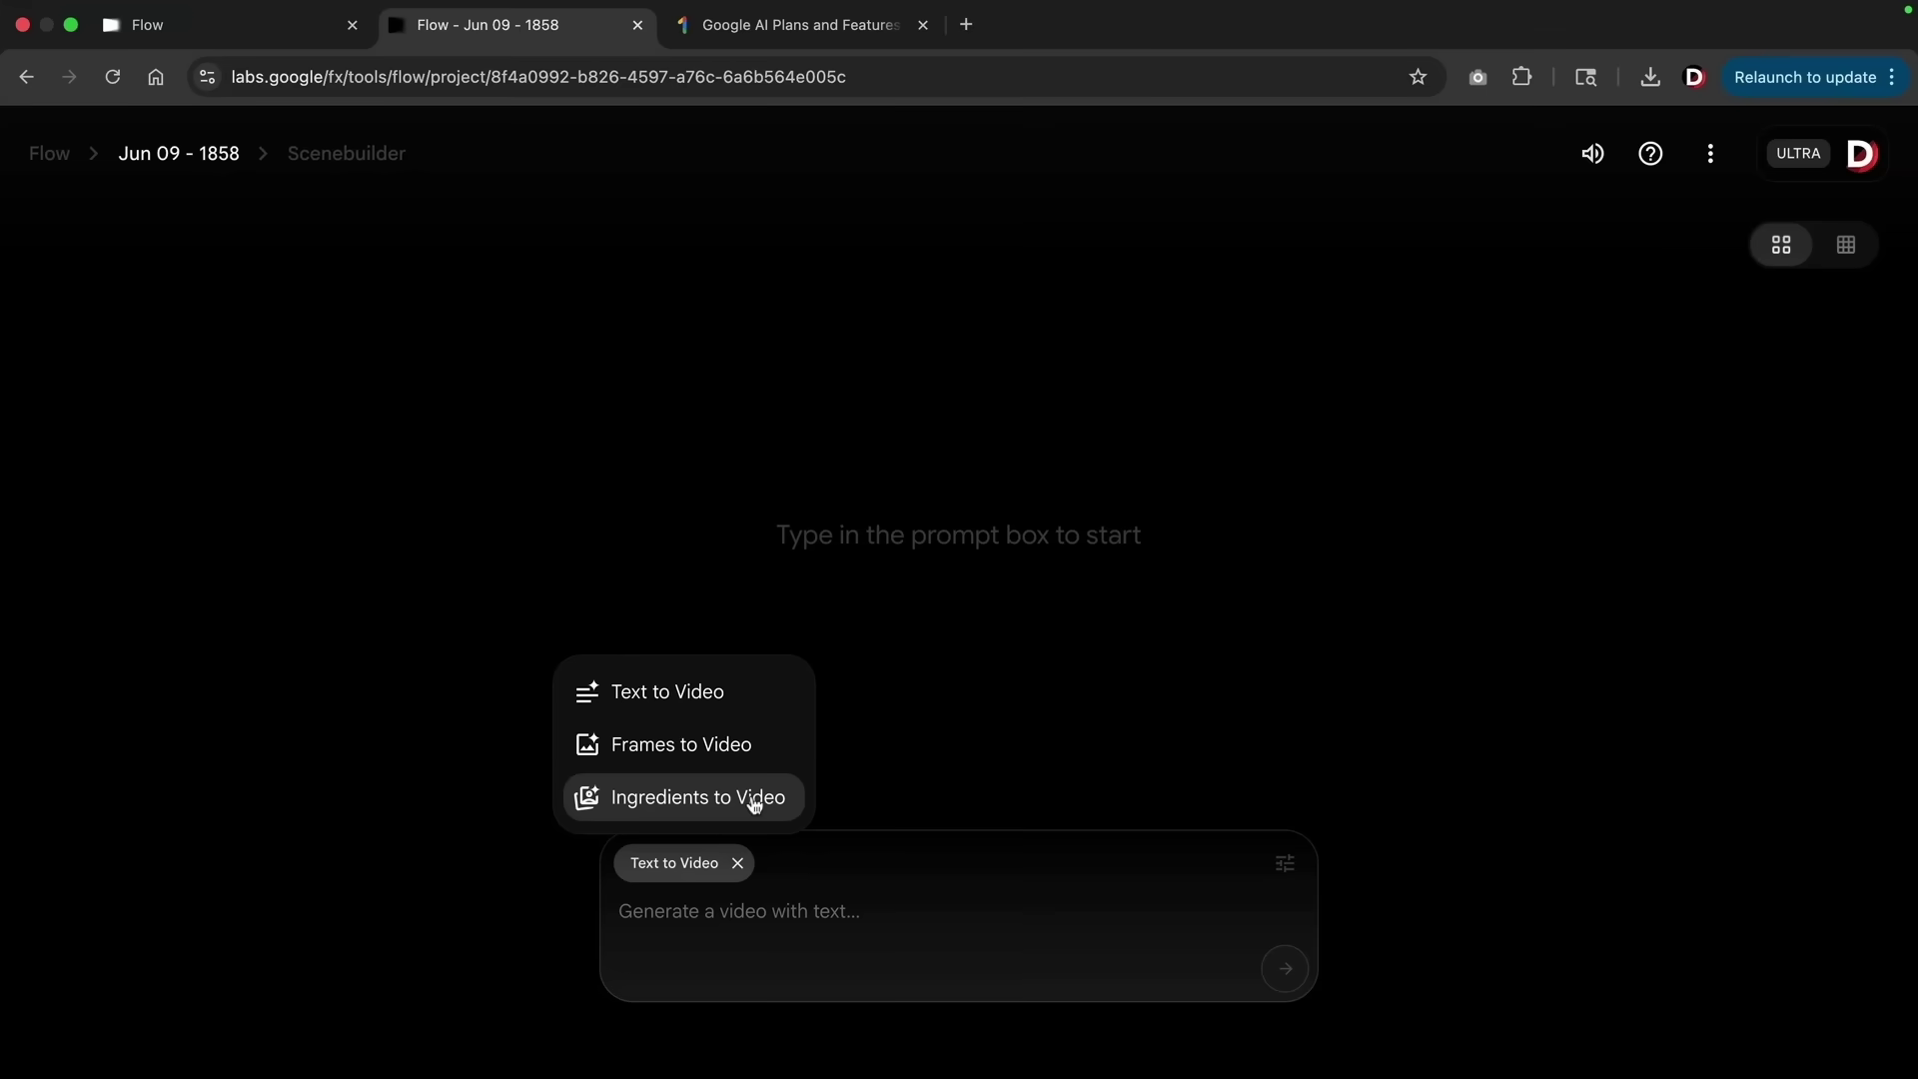
Set outputs per prompt to 2 and compare the Veo 3 - Fast and Veo 2 - Quality models
{"action": "left_click", "coordinate": [795, 903]}
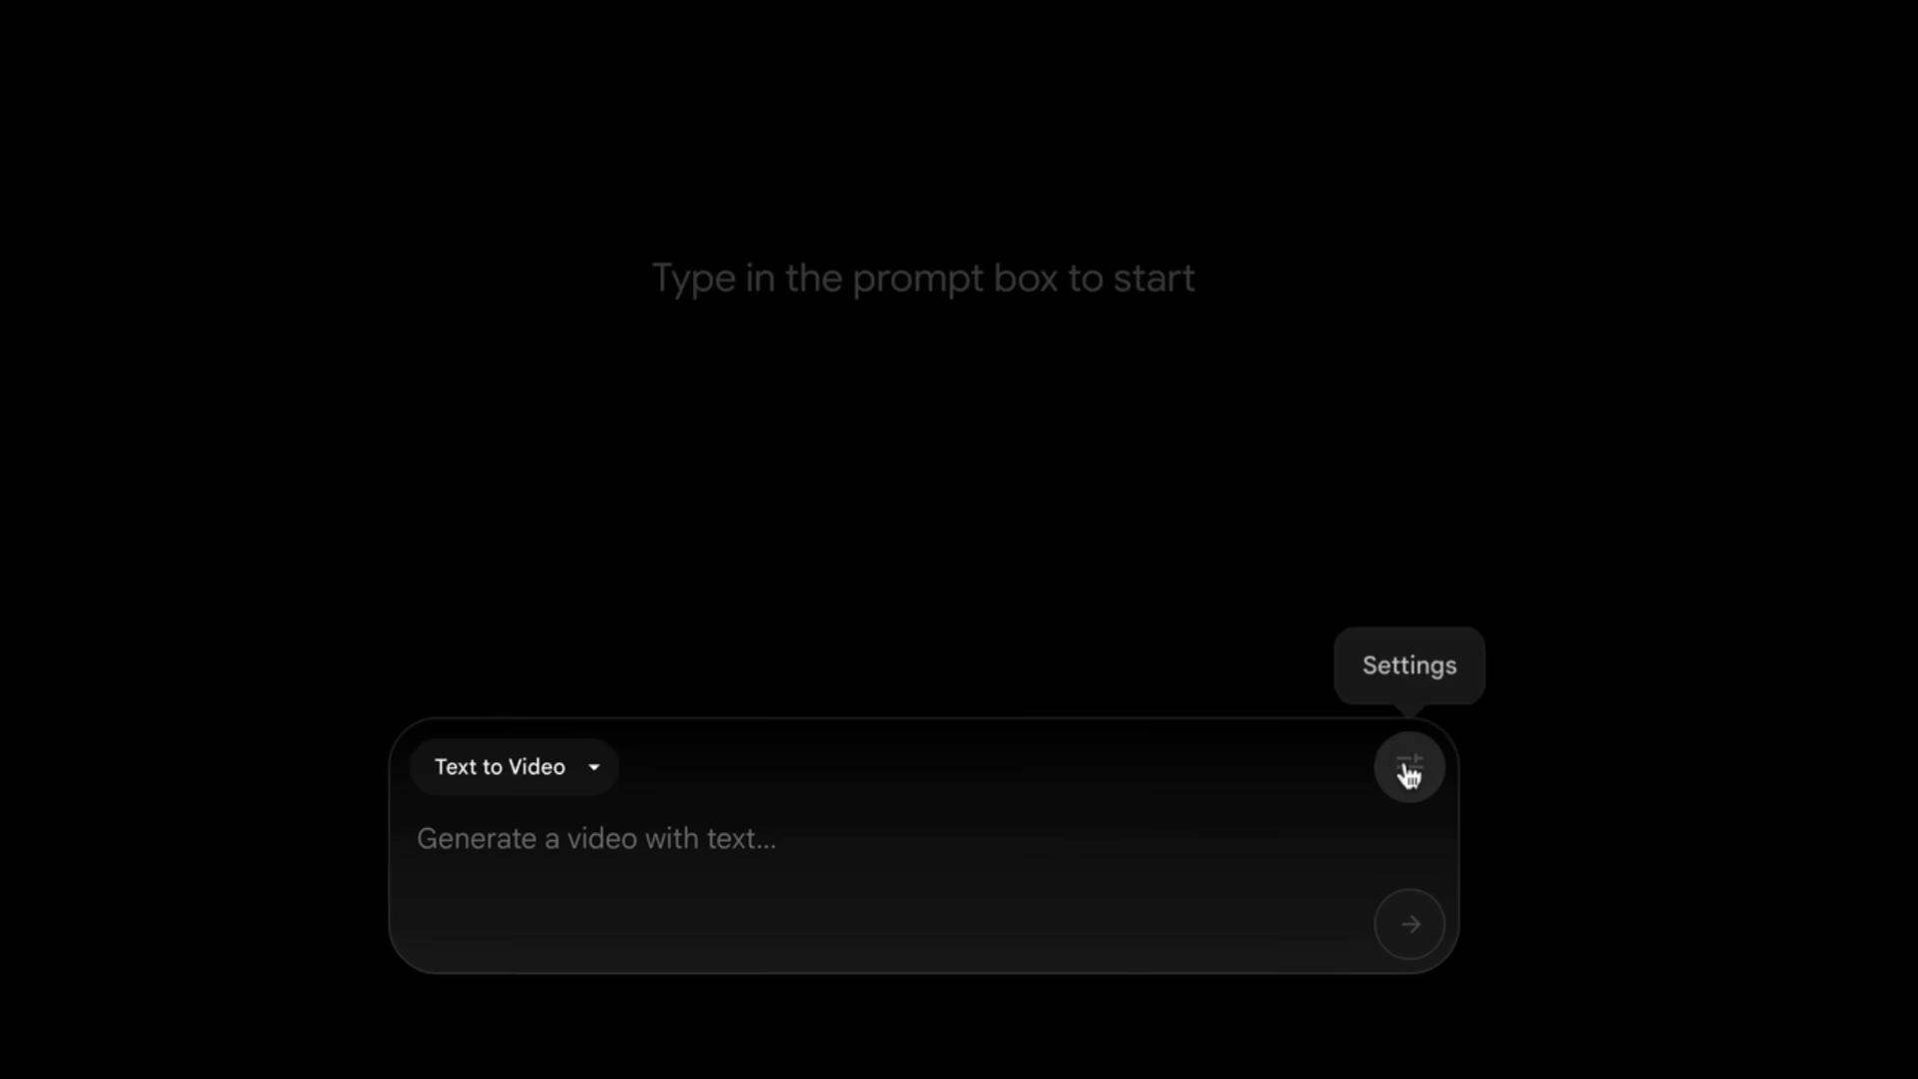
{"action": "left_click", "coordinate": [1284, 863]}
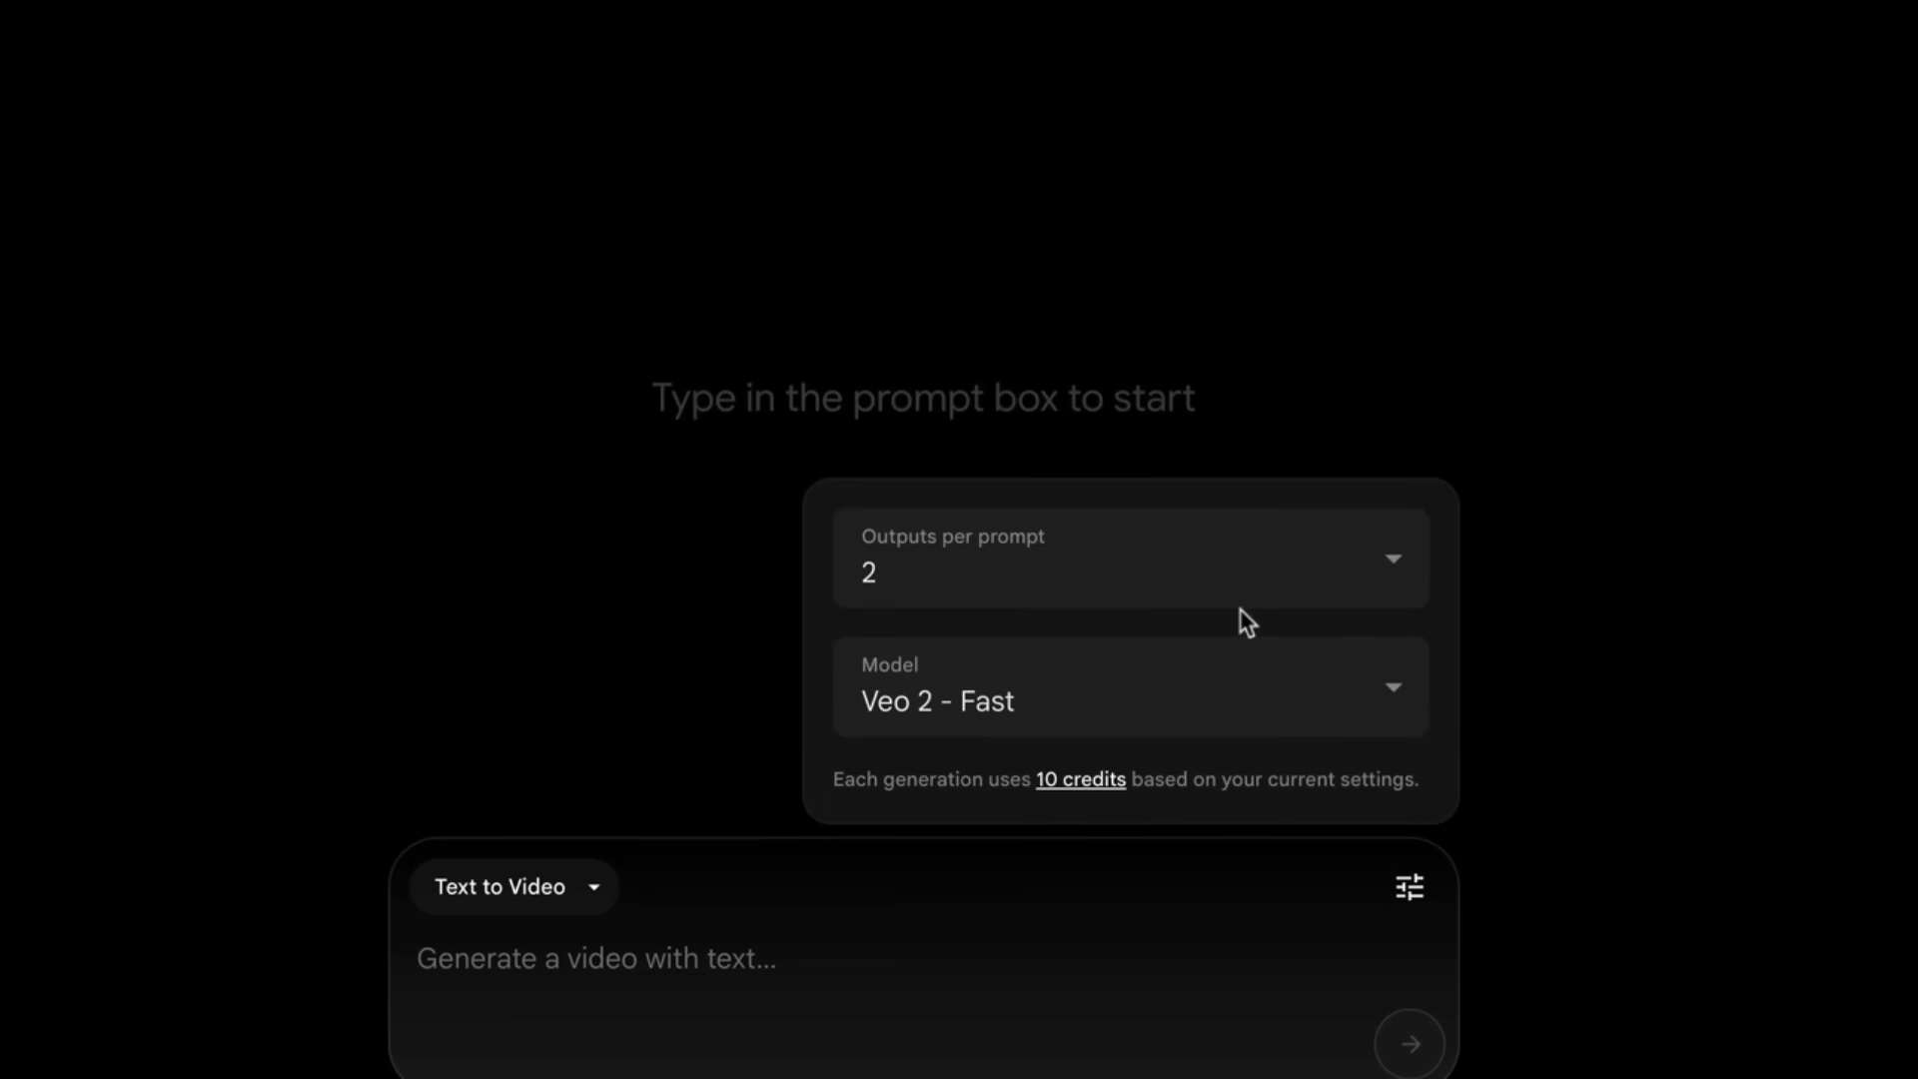
{"action": "left_click", "coordinate": [1038, 567]}
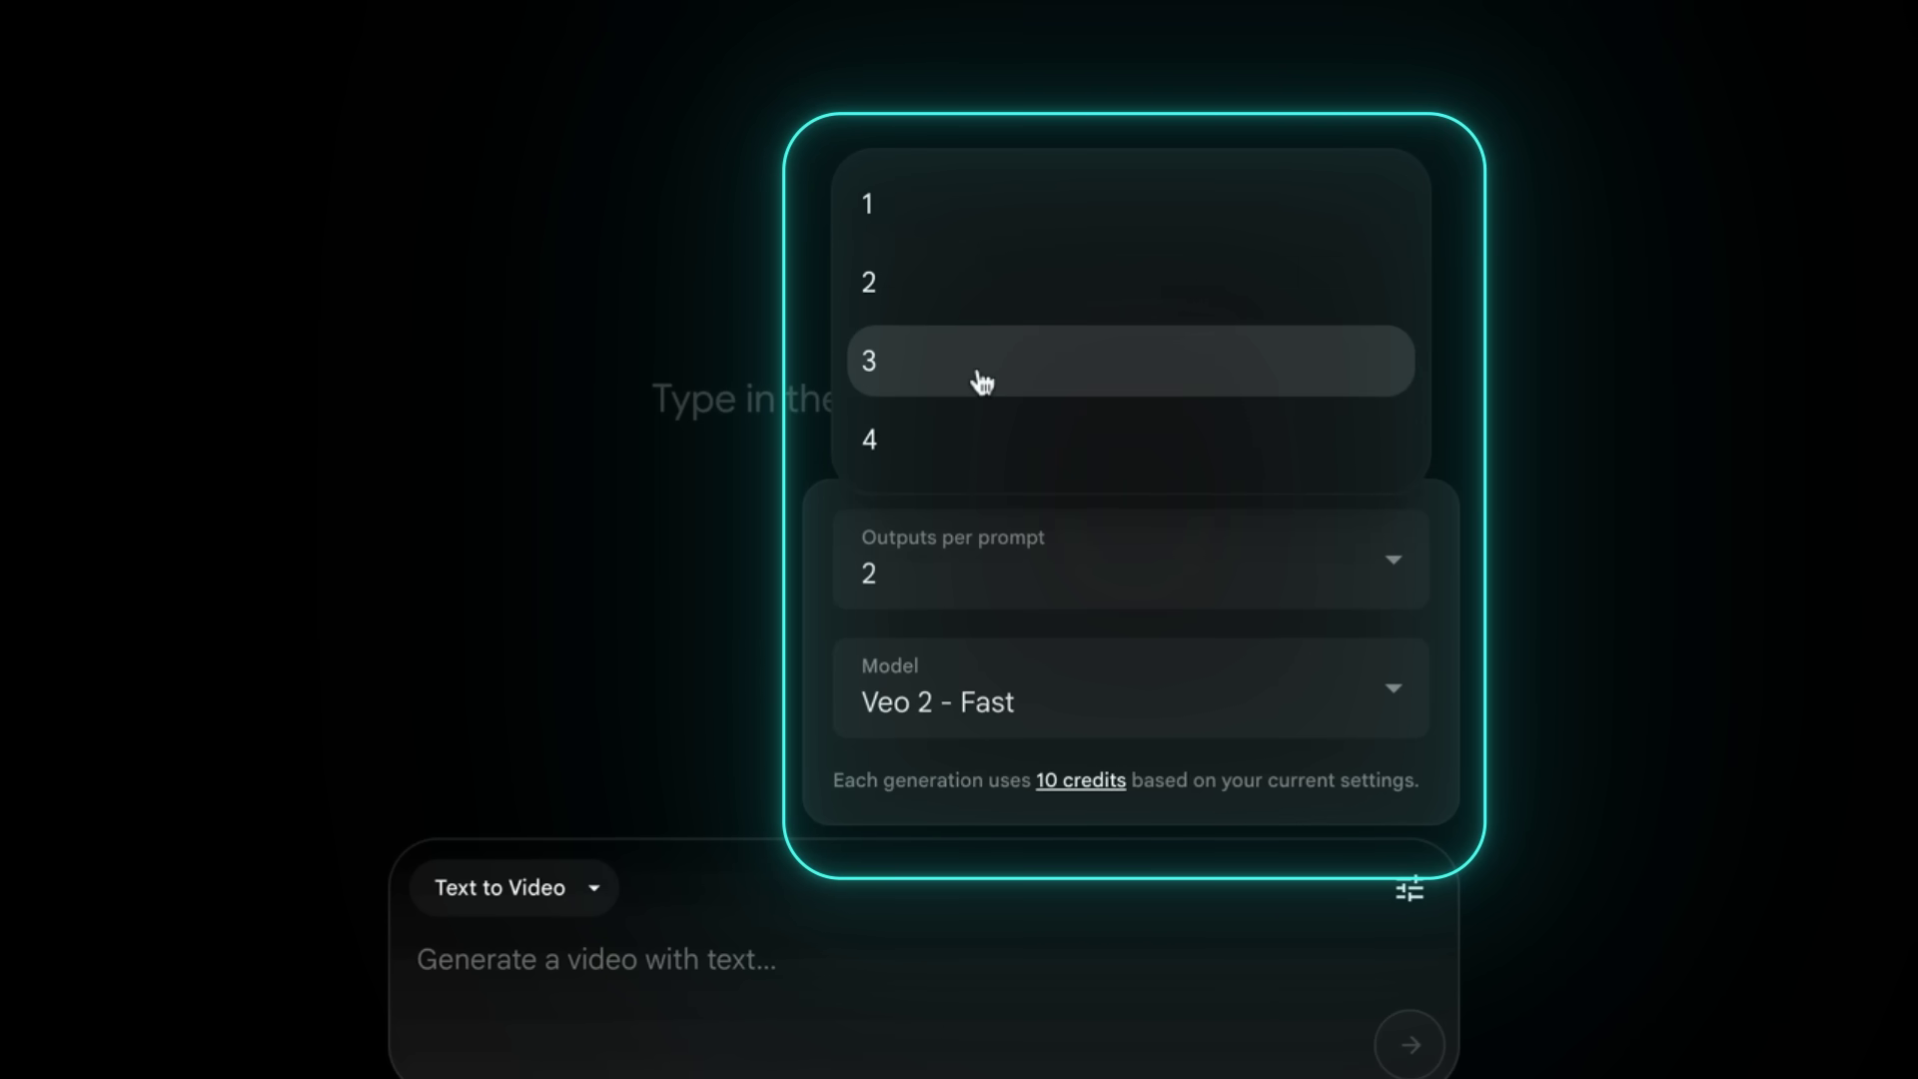
{"action": "left_click", "coordinate": [948, 300]}
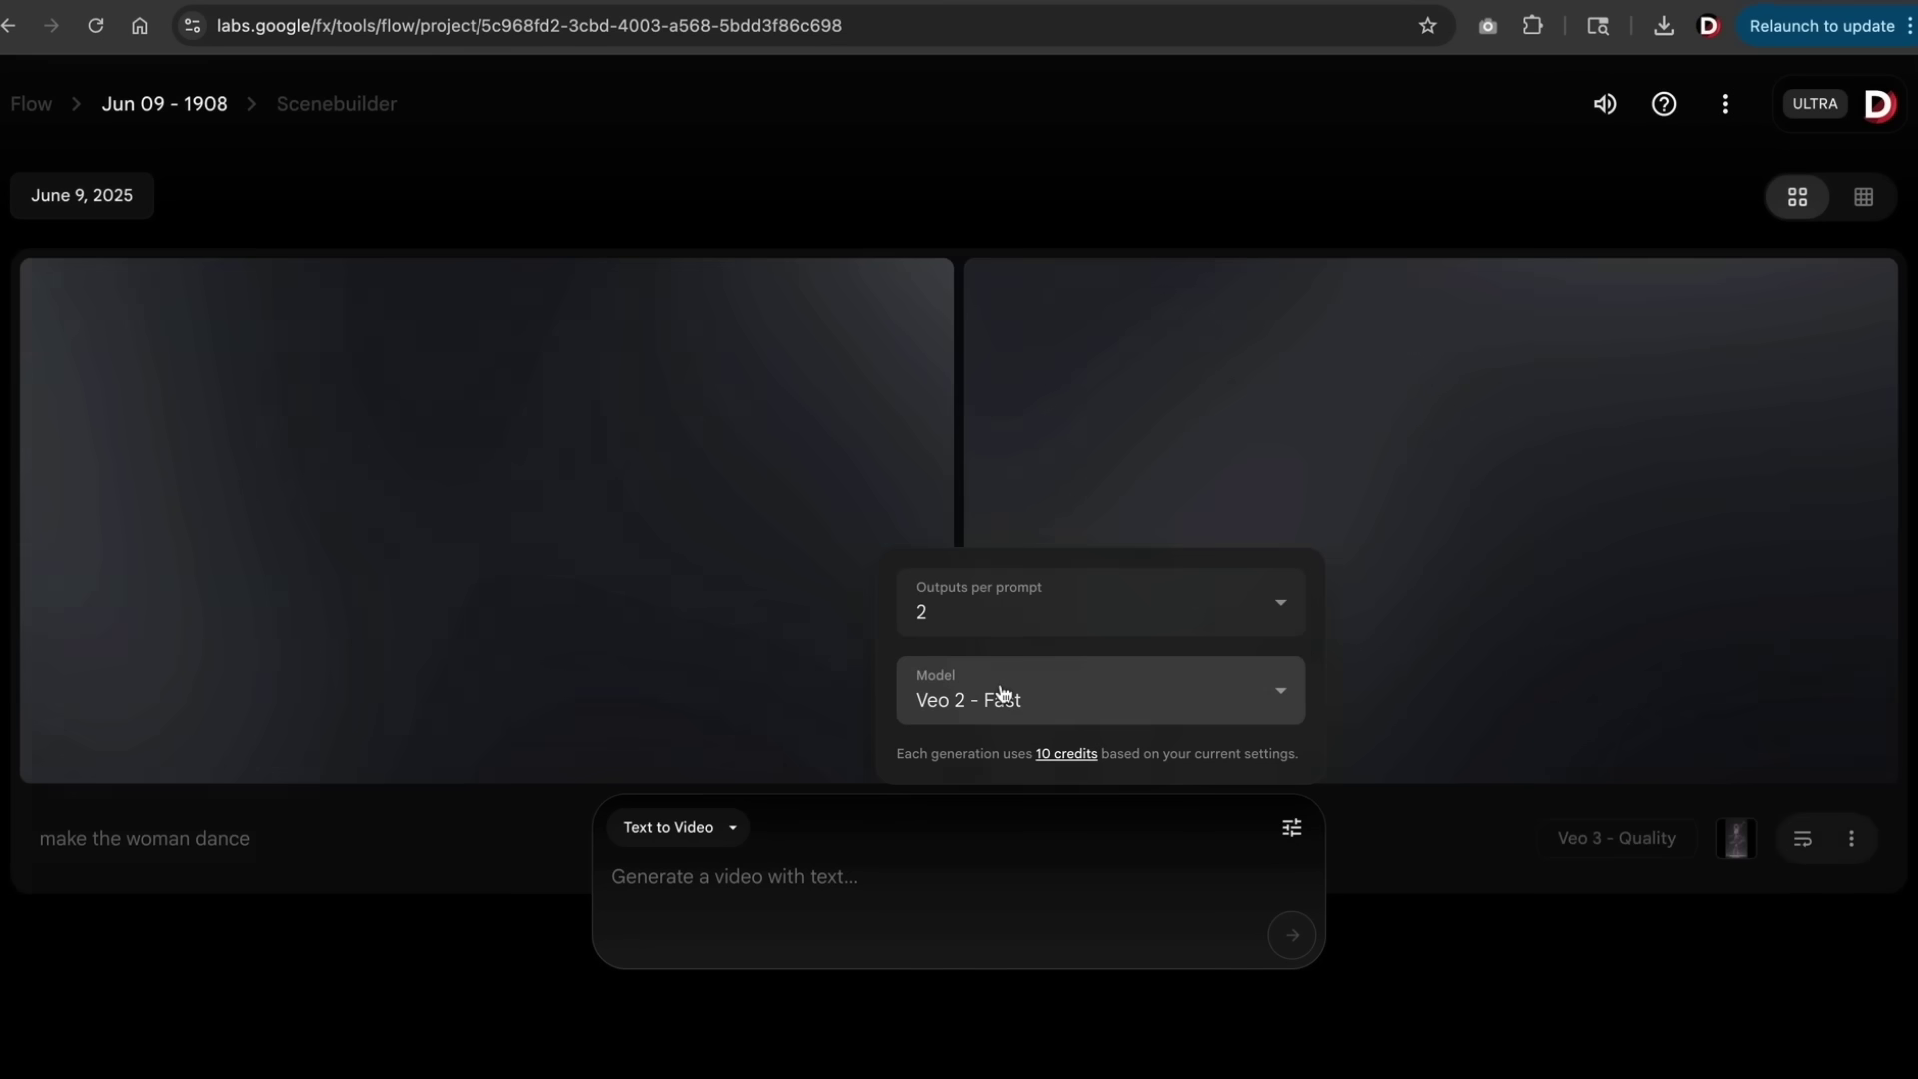
{"action": "left_click", "coordinate": [986, 687]}
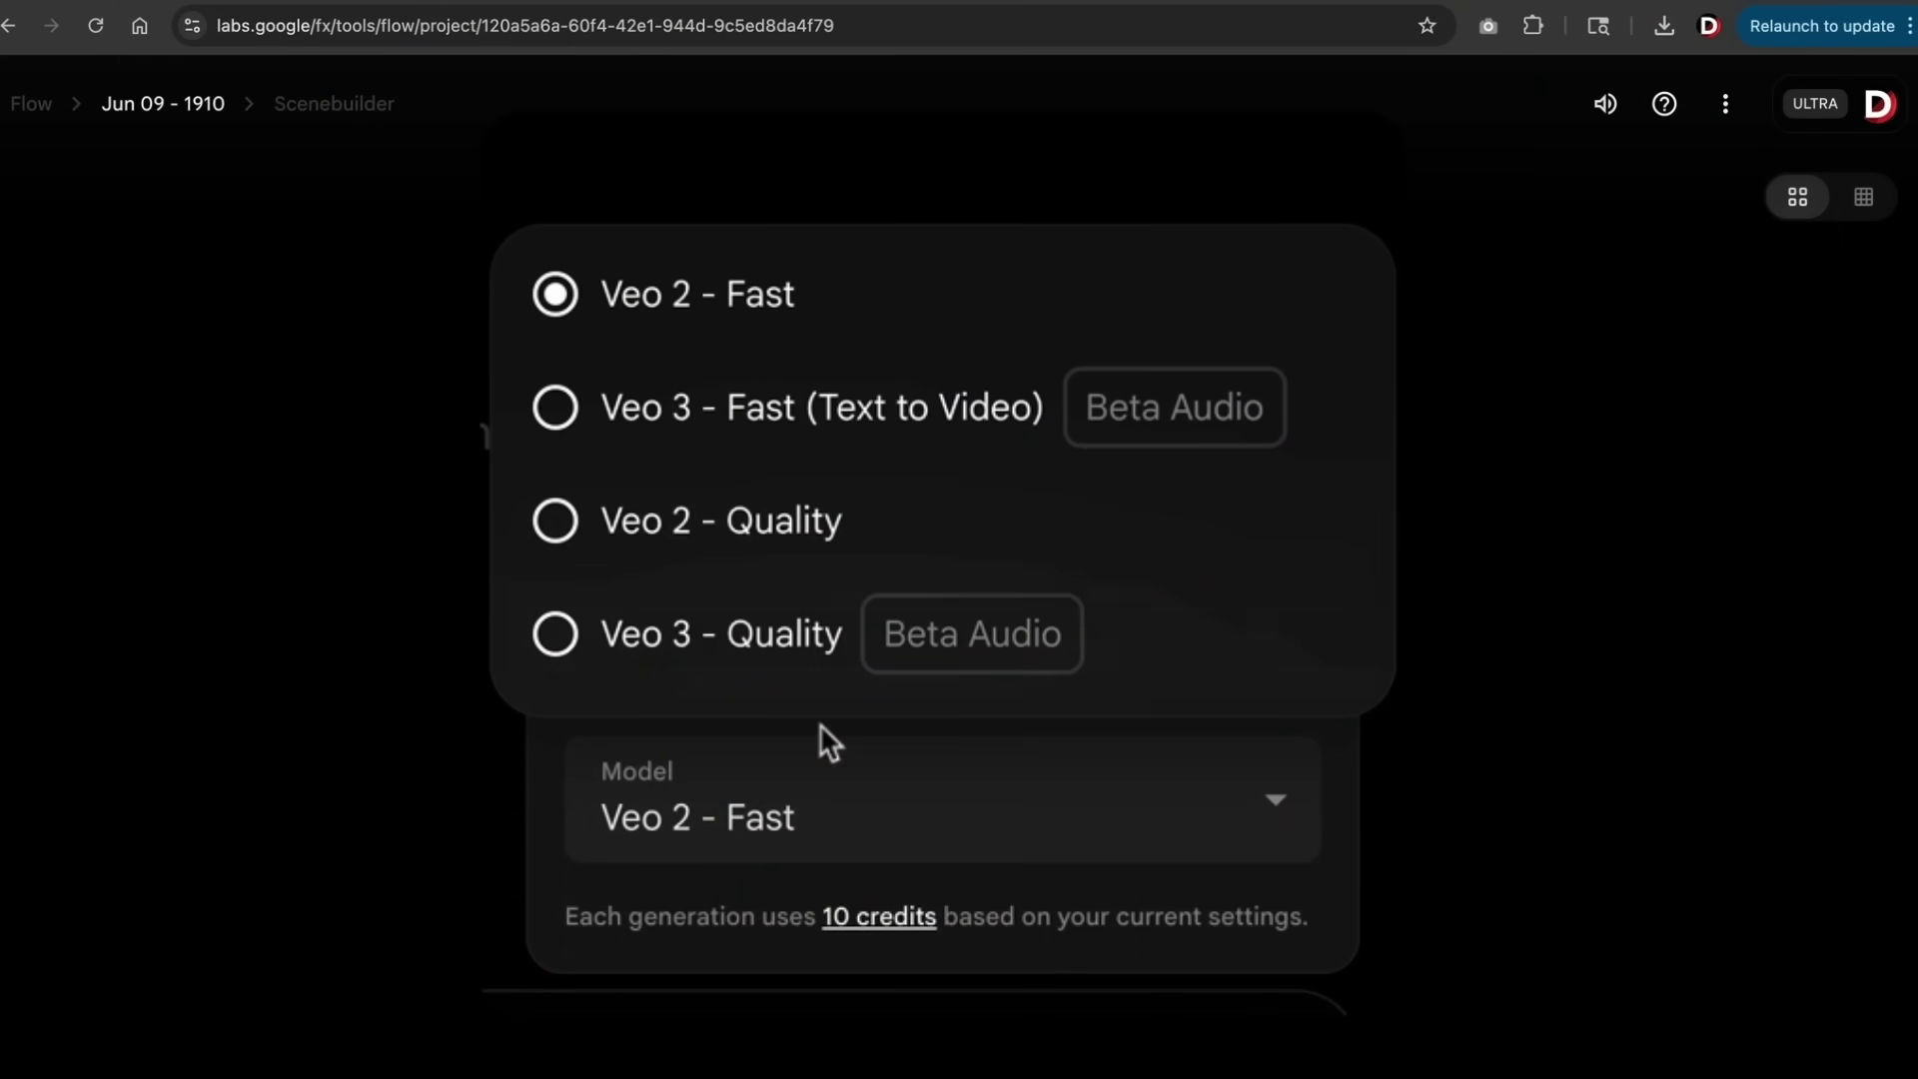
{"action": "left_click", "coordinate": [937, 445]}
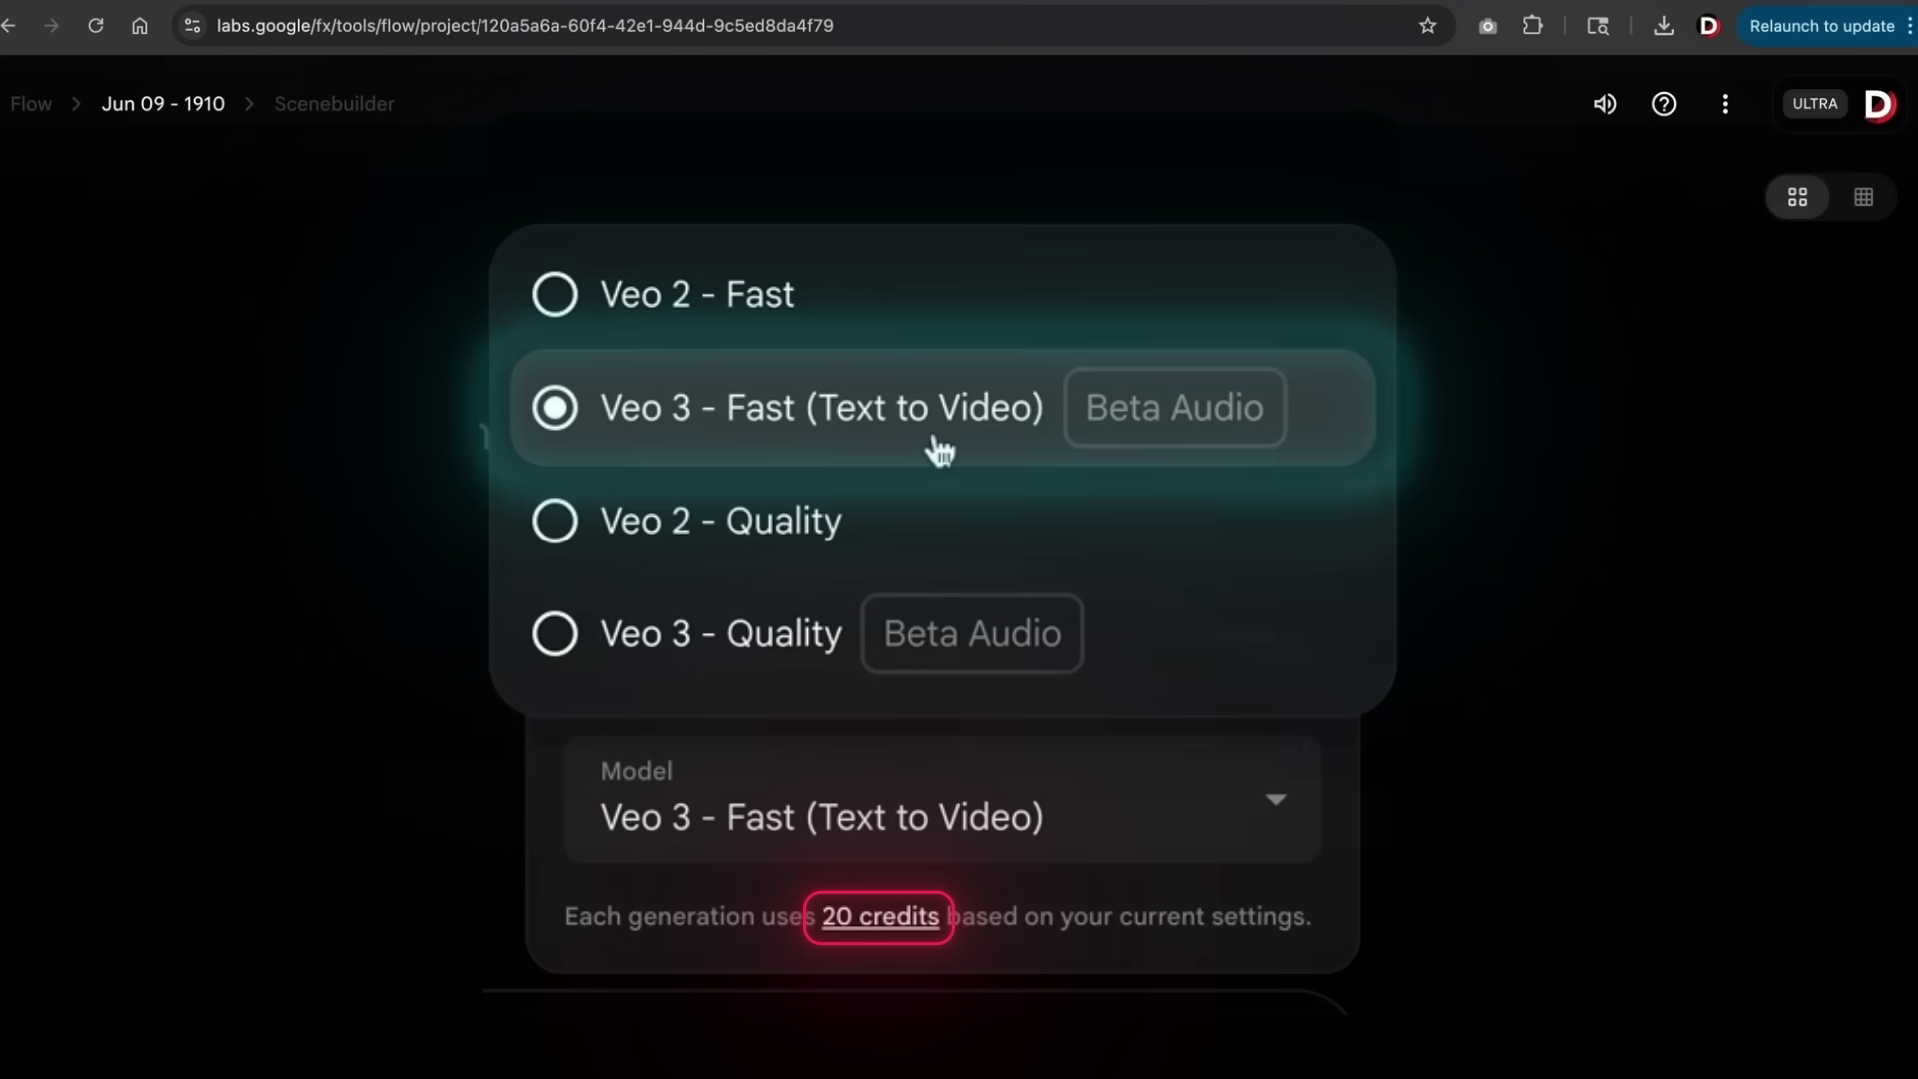
{"action": "left_click", "coordinate": [939, 514]}
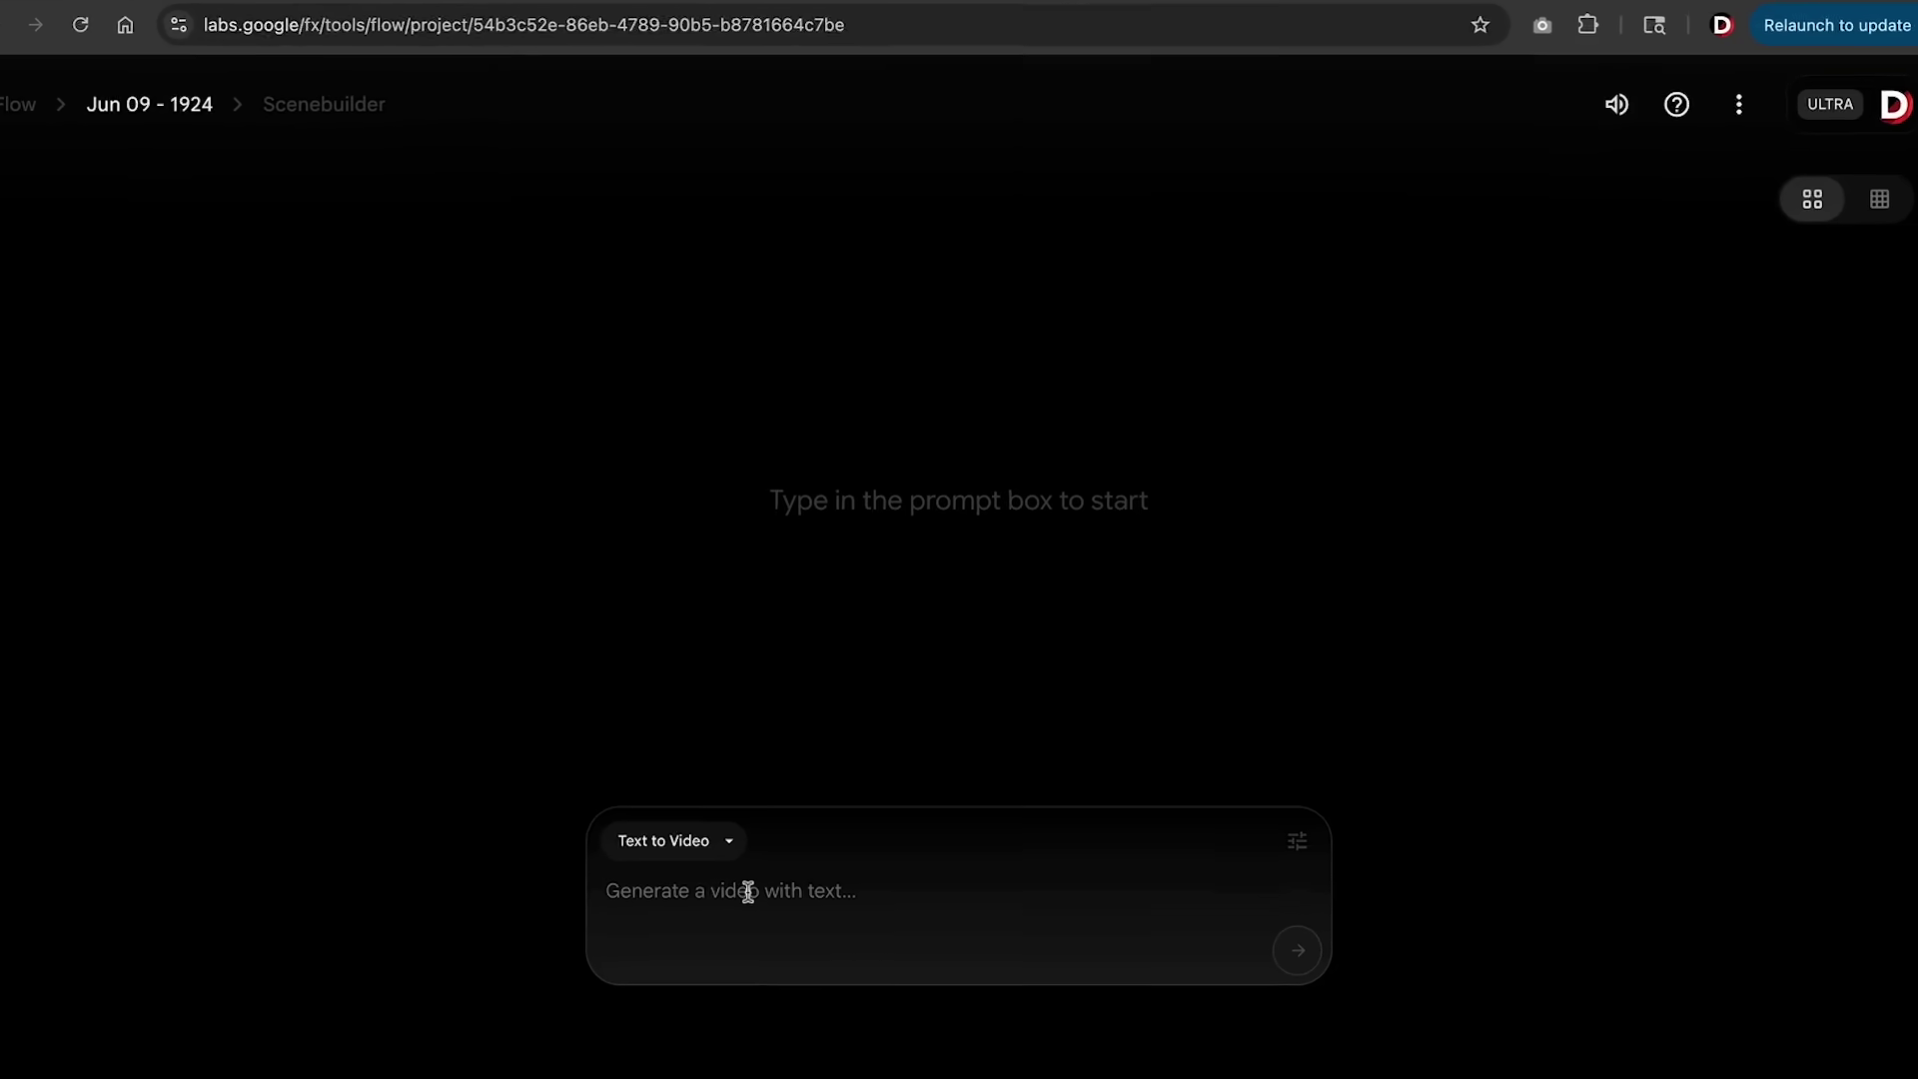
Paste the prepared beach day club interview prompt and review the man-walking-up line
{"action": "left_click", "coordinate": [613, 541]}
{"action": "type", "text": "Show a white man interviewing a beautiful hispanic woman at a beach day club in mexico in mid day."}
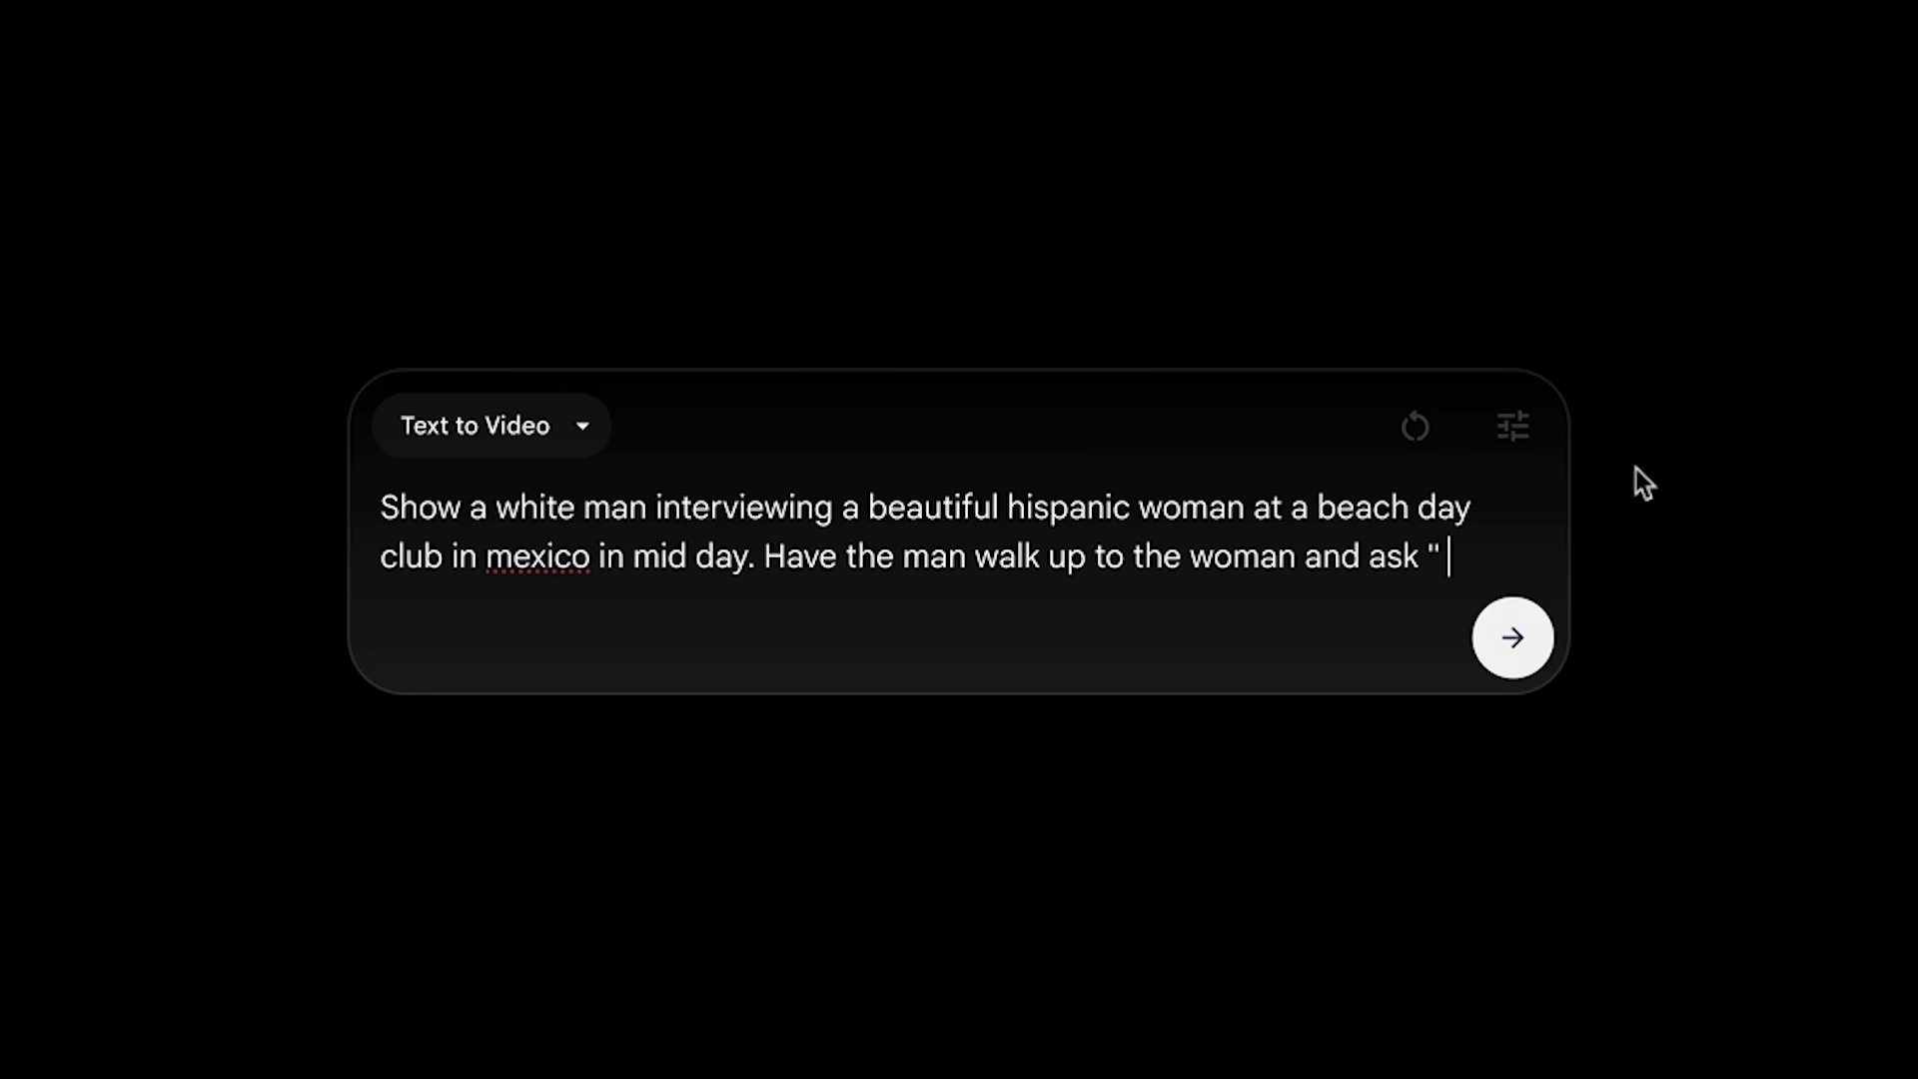
{"action": "left_click_drag", "start_coordinate": [763, 559], "coordinate": [1306, 556]}
{"action": "left_click", "coordinate": [1340, 556]}
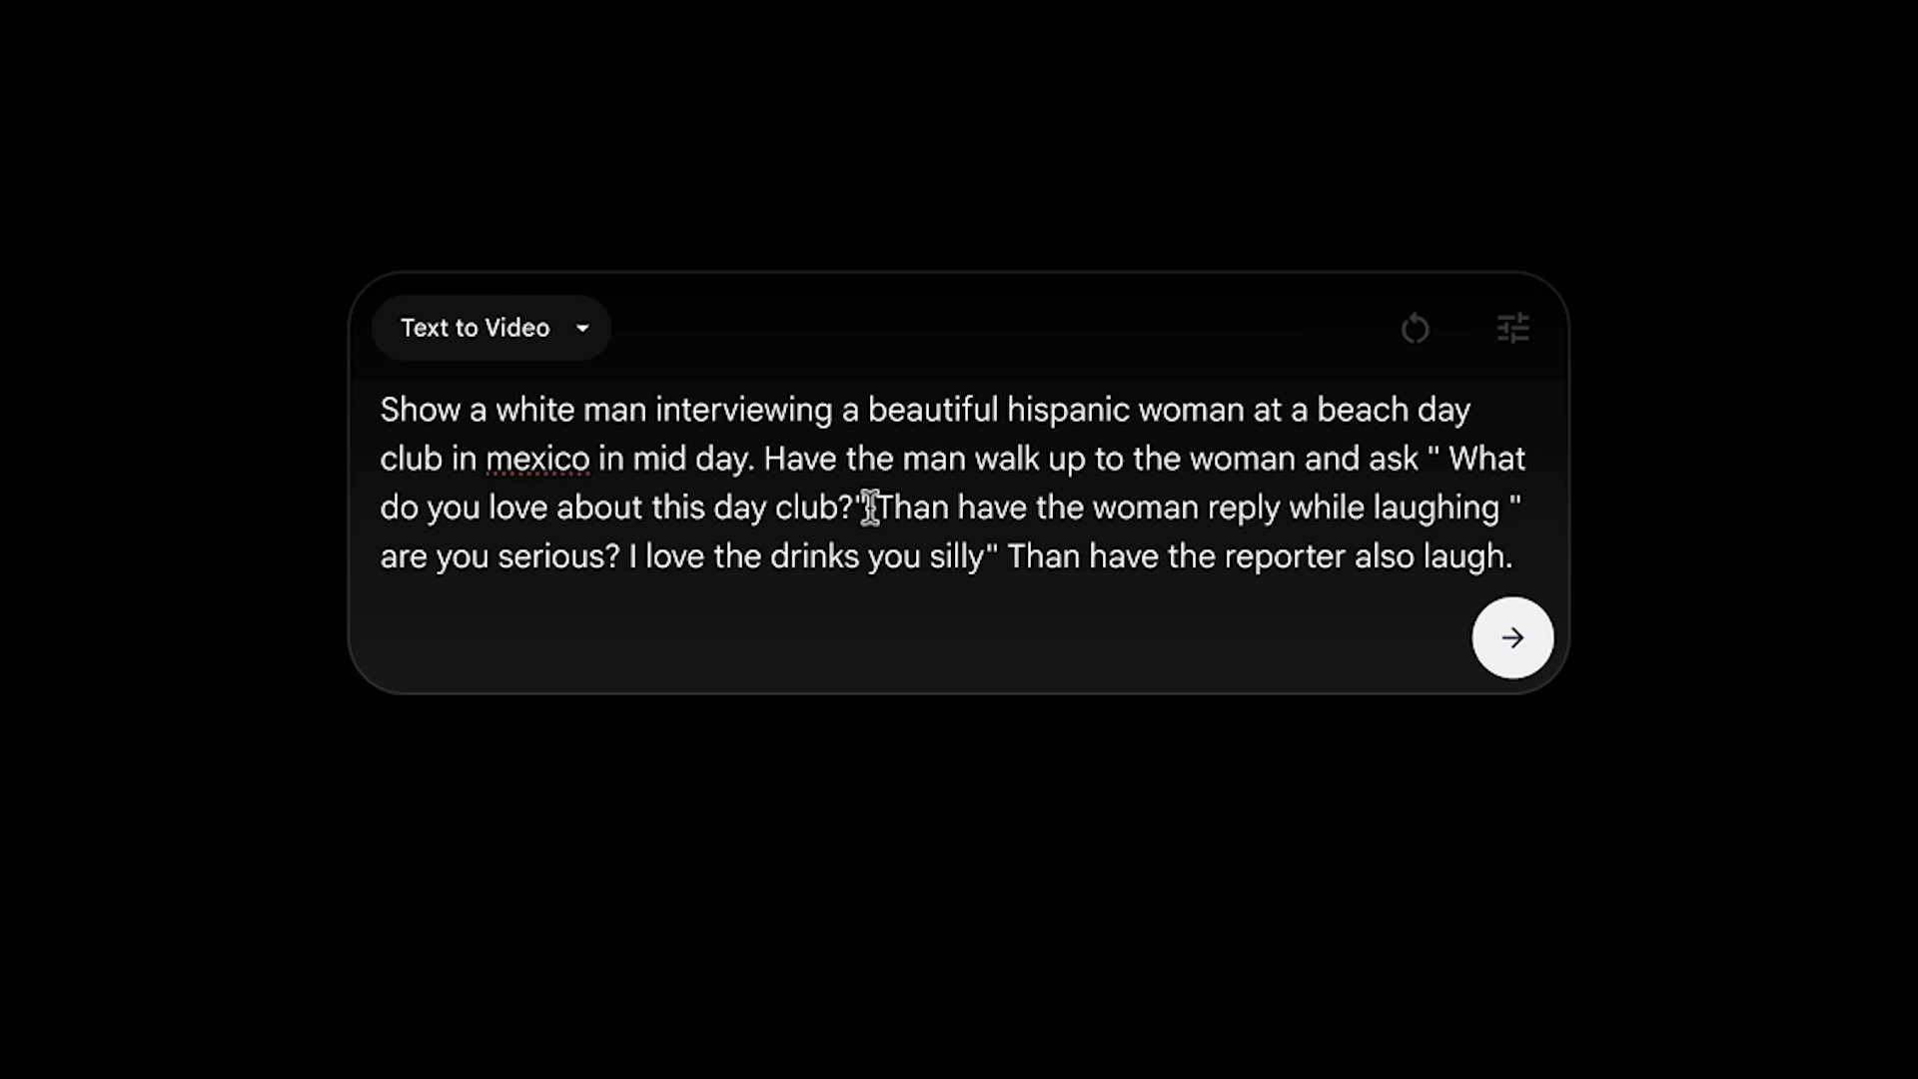
Review the woman's laughing reply and the reporter-also-laughing lines of the prompt
{"action": "left_click_drag", "start_coordinate": [871, 507], "coordinate": [1489, 509]}
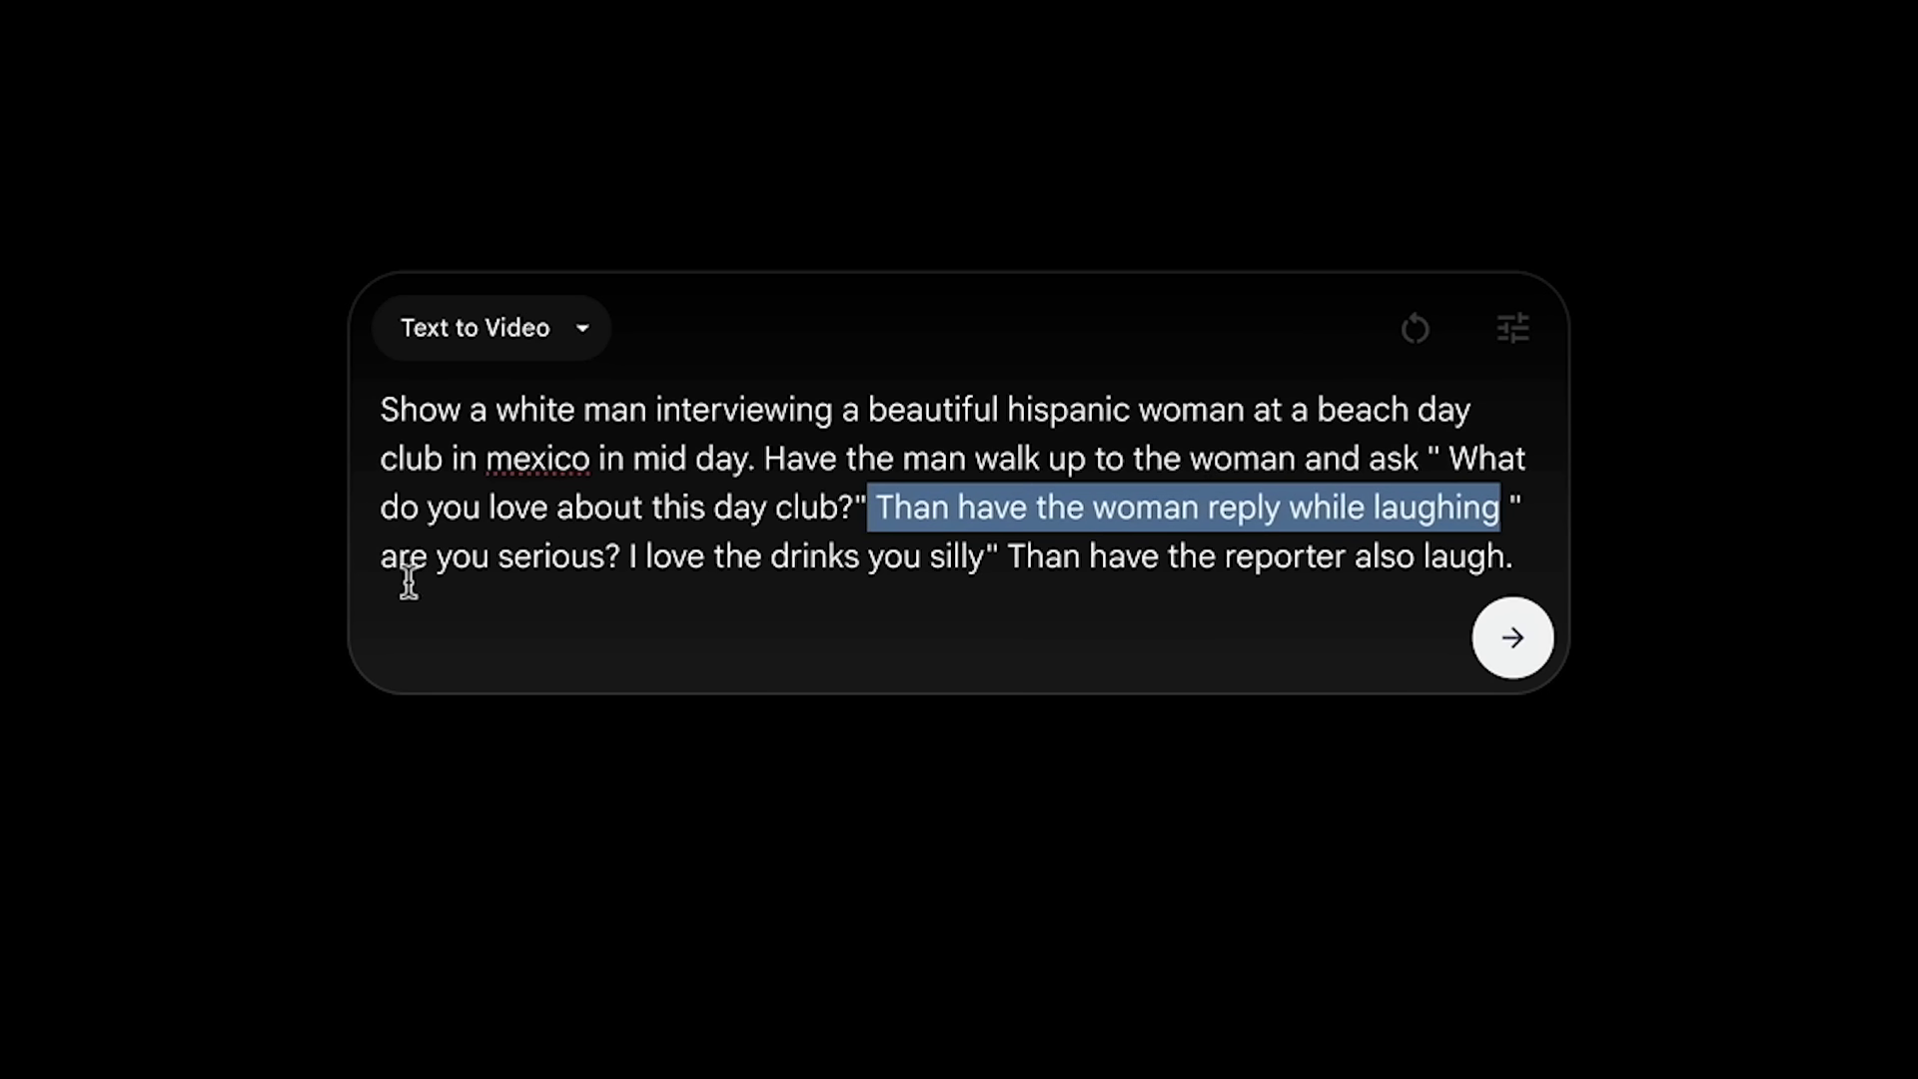
{"action": "left_click_drag", "start_coordinate": [384, 562], "coordinate": [1005, 559]}
{"action": "left_click", "coordinate": [1007, 559]}
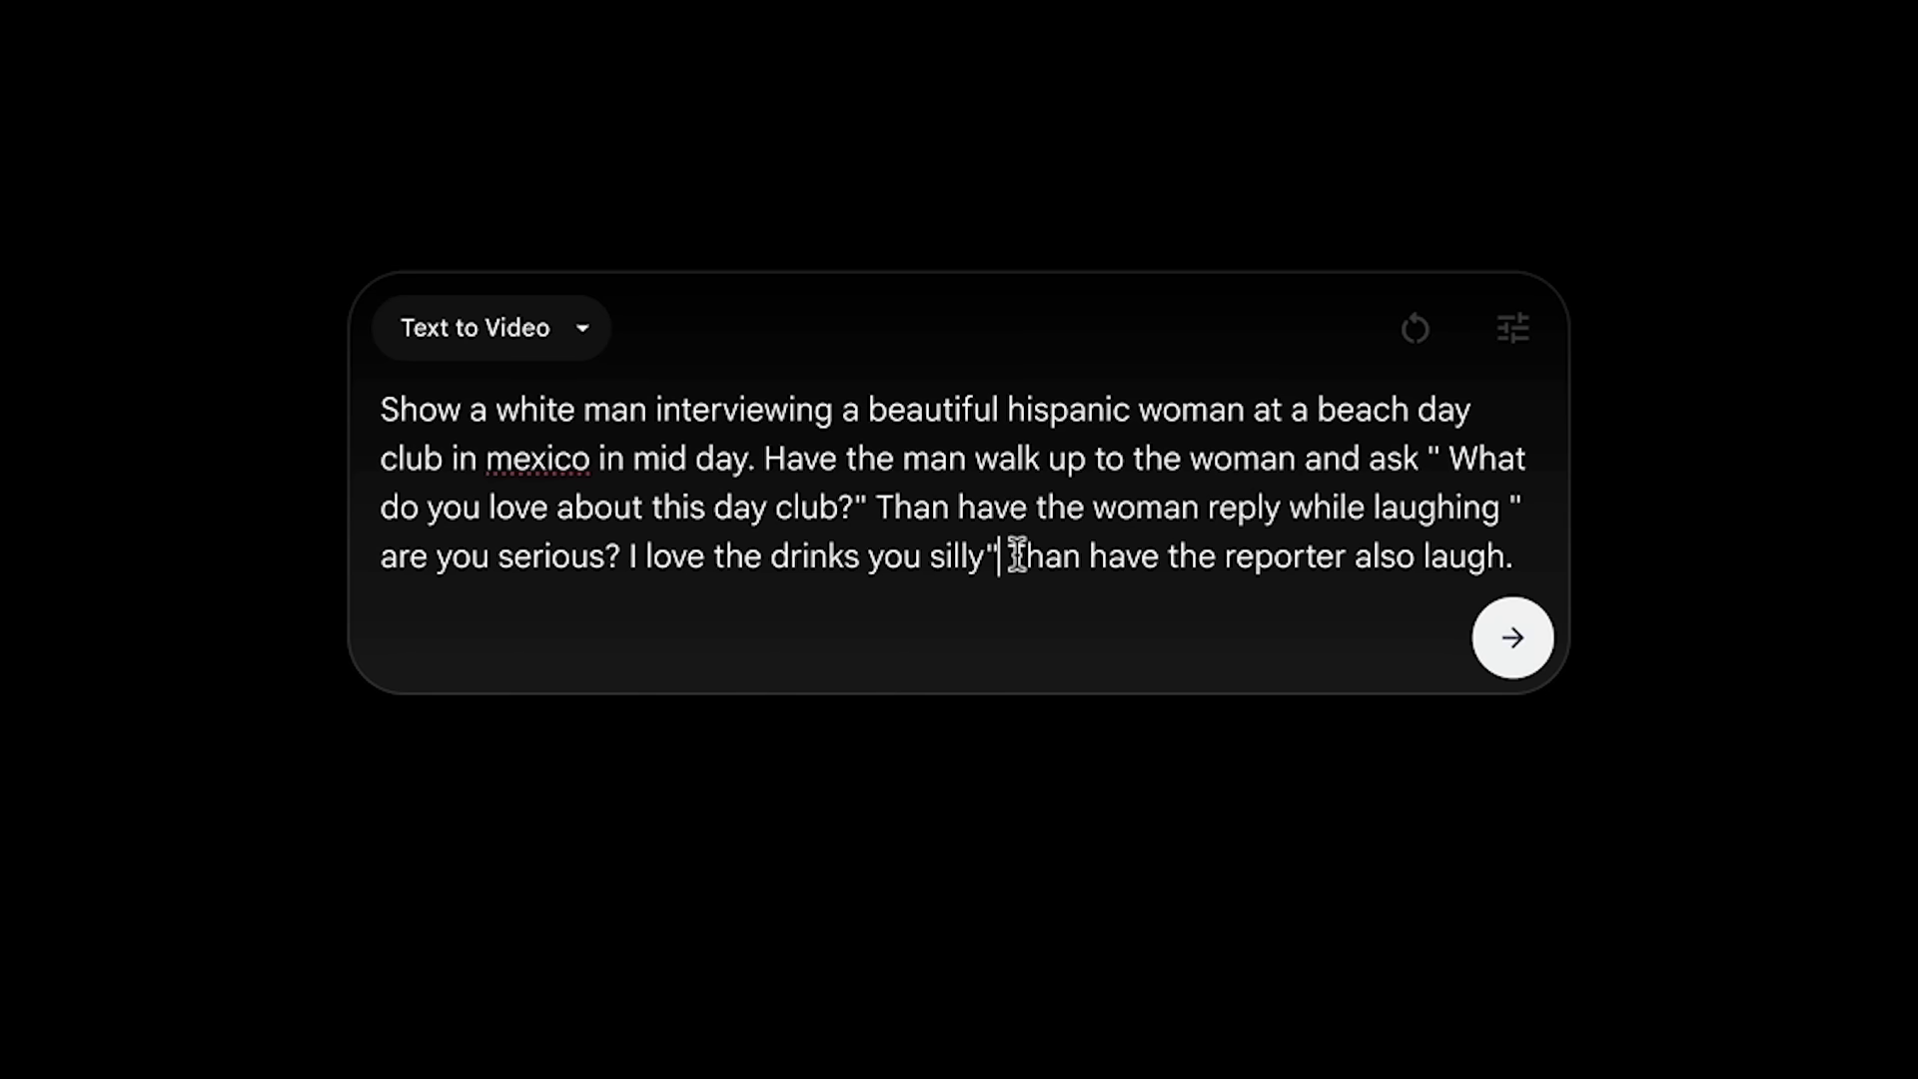
{"action": "left_click_drag", "start_coordinate": [1017, 555], "coordinate": [1531, 557]}
{"action": "left_click", "coordinate": [1531, 558]}
Set the video model to Veo 3 - Quality
{"action": "left_click", "coordinate": [1514, 332]}
{"action": "left_click", "coordinate": [1369, 654]}
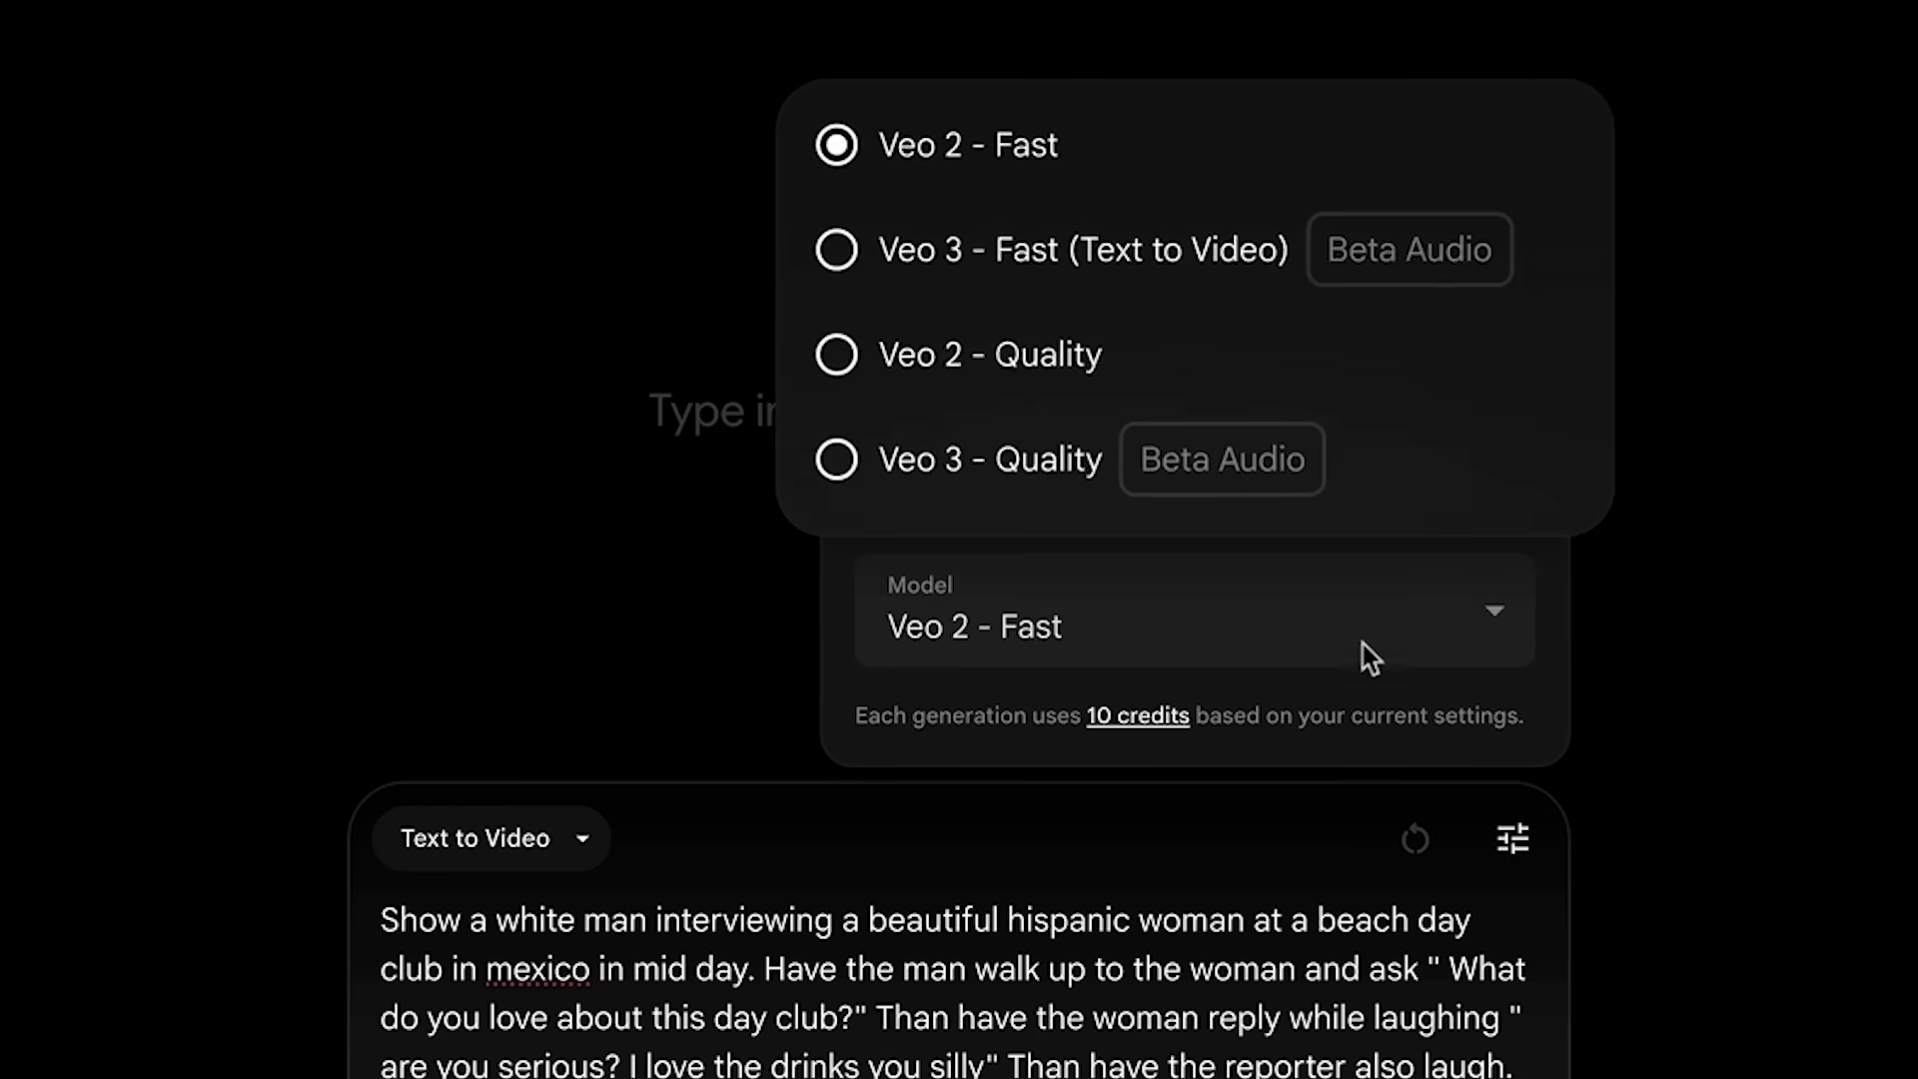
{"action": "left_click", "coordinate": [961, 483]}
{"action": "left_click", "coordinate": [1211, 587]}
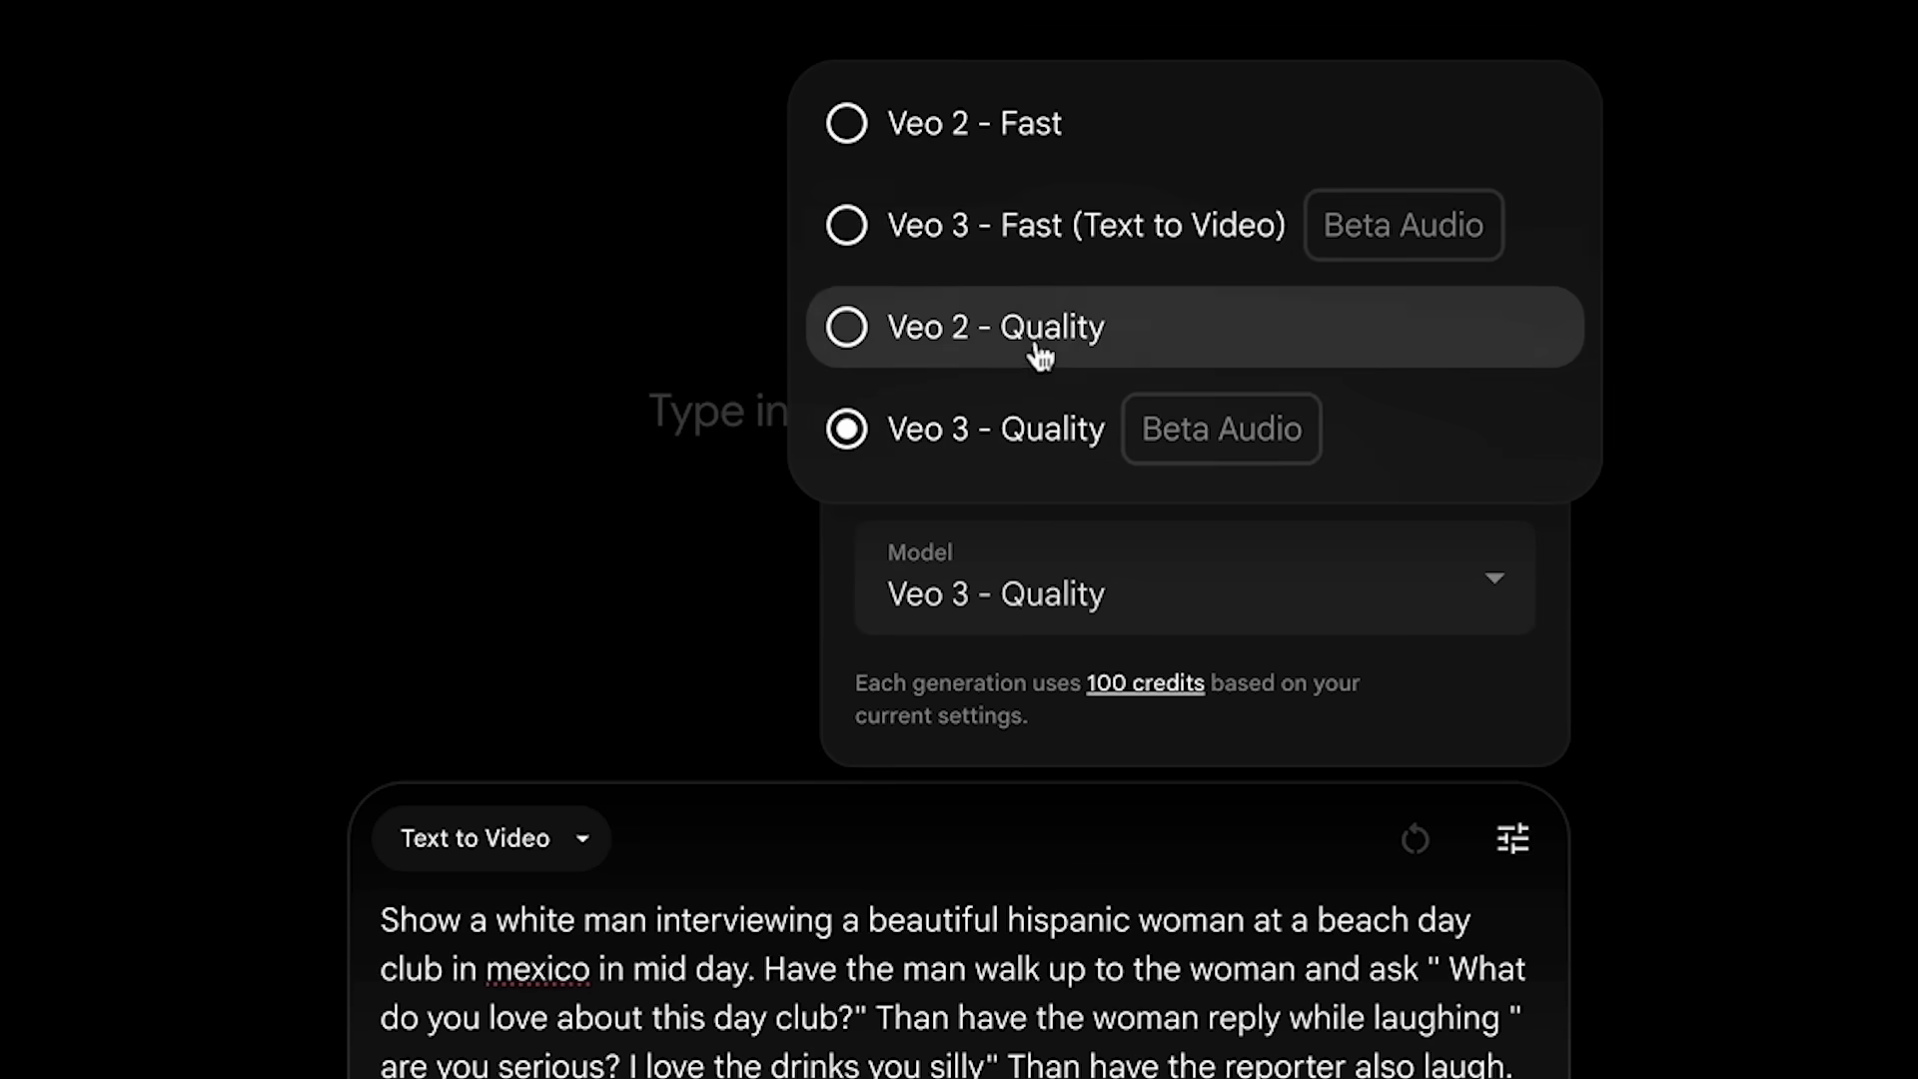
{"action": "left_click", "coordinate": [967, 451]}
Switch the prompt mode to Frames to Video once the clips are generated
{"action": "left_click", "coordinate": [675, 545]}
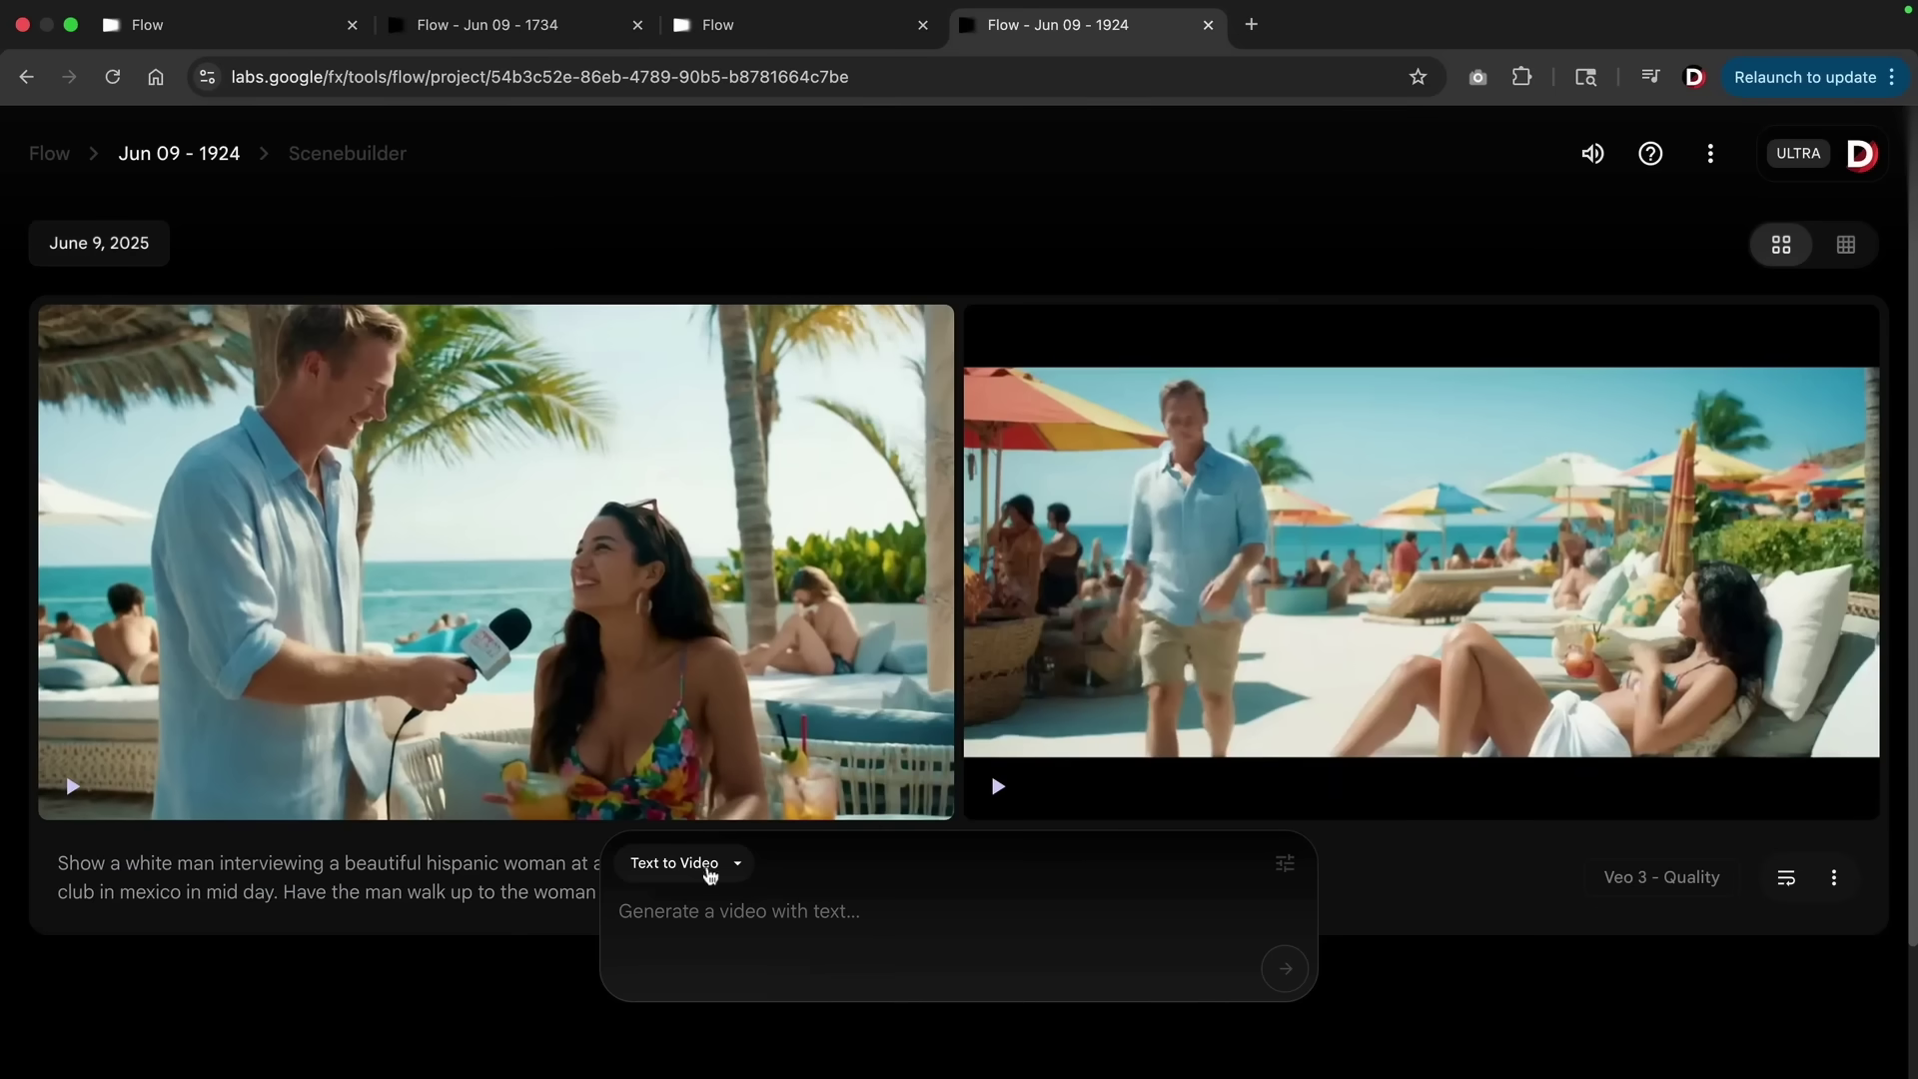
{"action": "left_click", "coordinate": [706, 876]}
{"action": "left_click", "coordinate": [695, 747]}
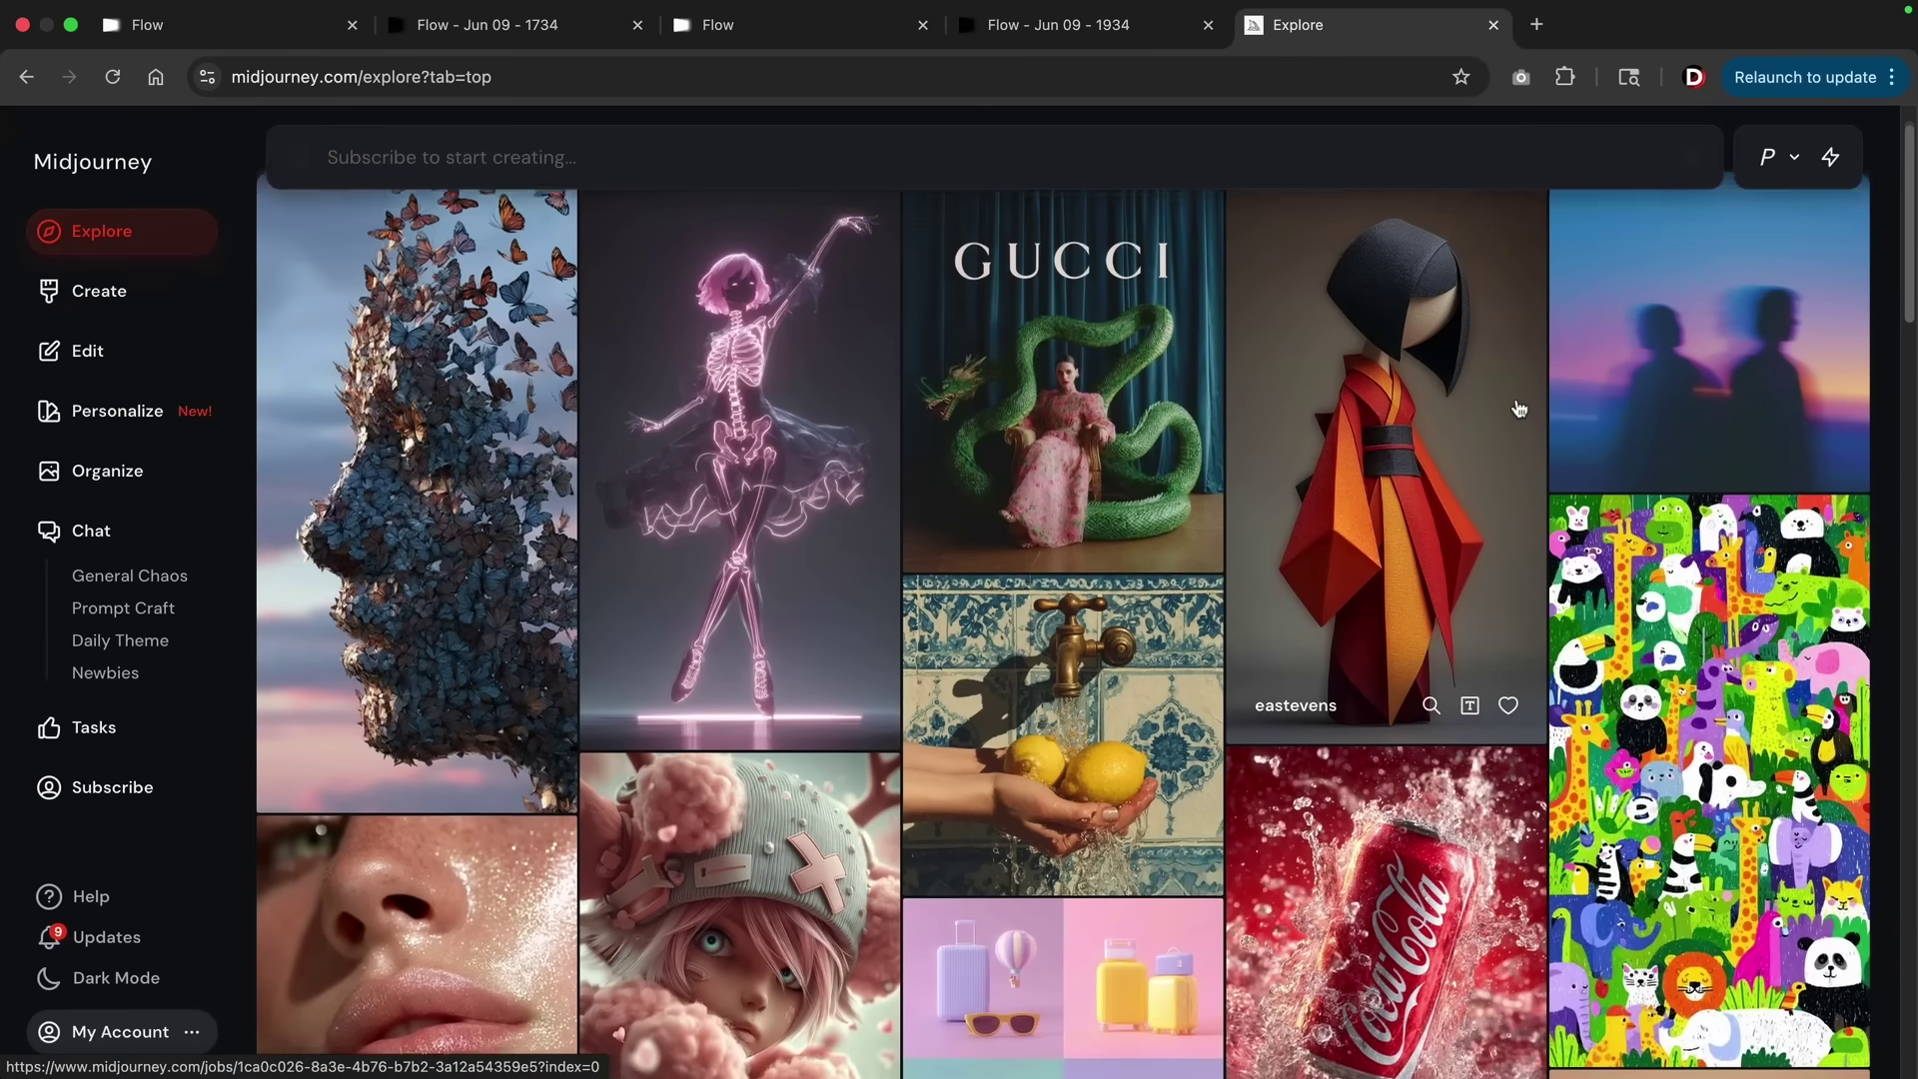
Find the woman-with-black-horses image in Midjourney Explore and save it
{"action": "scroll", "coordinate": [1518, 407], "scroll_direction": "down", "scroll_amount": 5}
{"action": "scroll", "coordinate": [1518, 408], "scroll_direction": "down", "scroll_amount": 6}
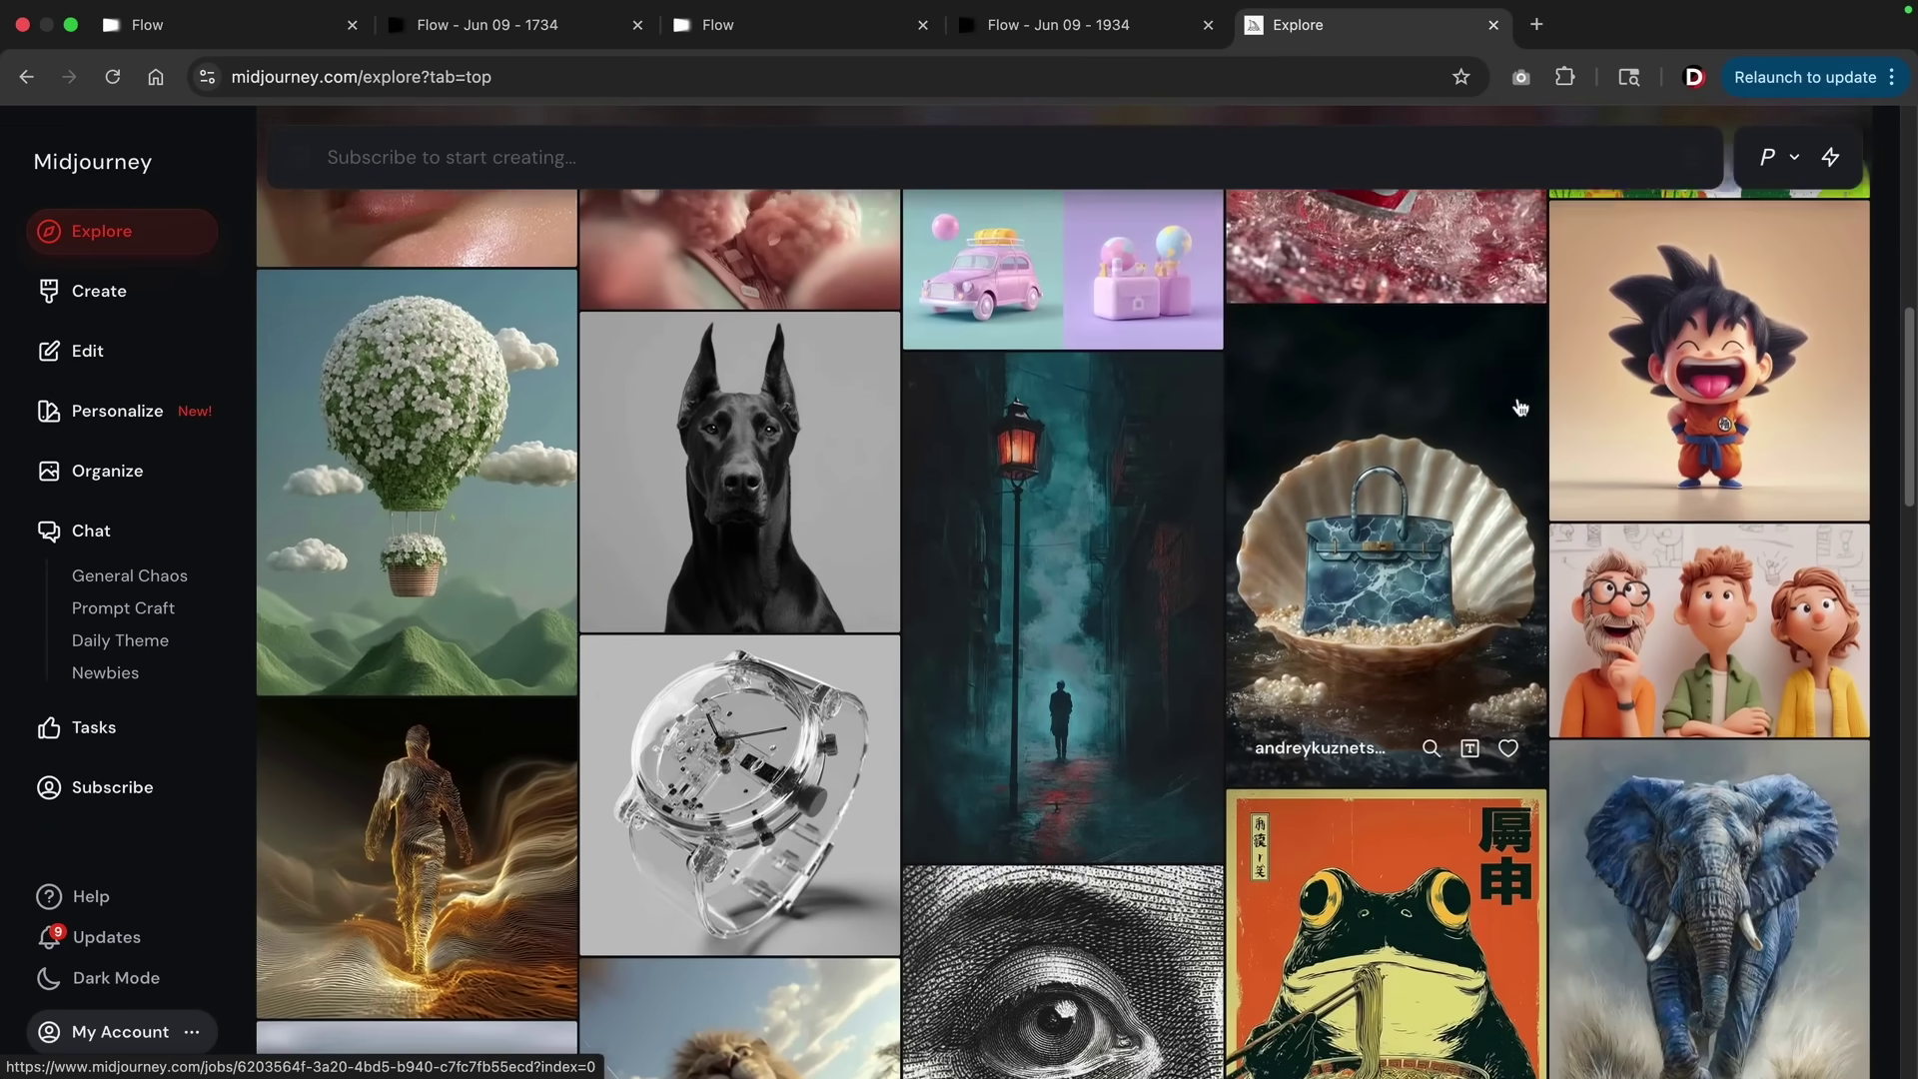
{"action": "scroll", "coordinate": [1518, 408], "scroll_direction": "down", "scroll_amount": 6}
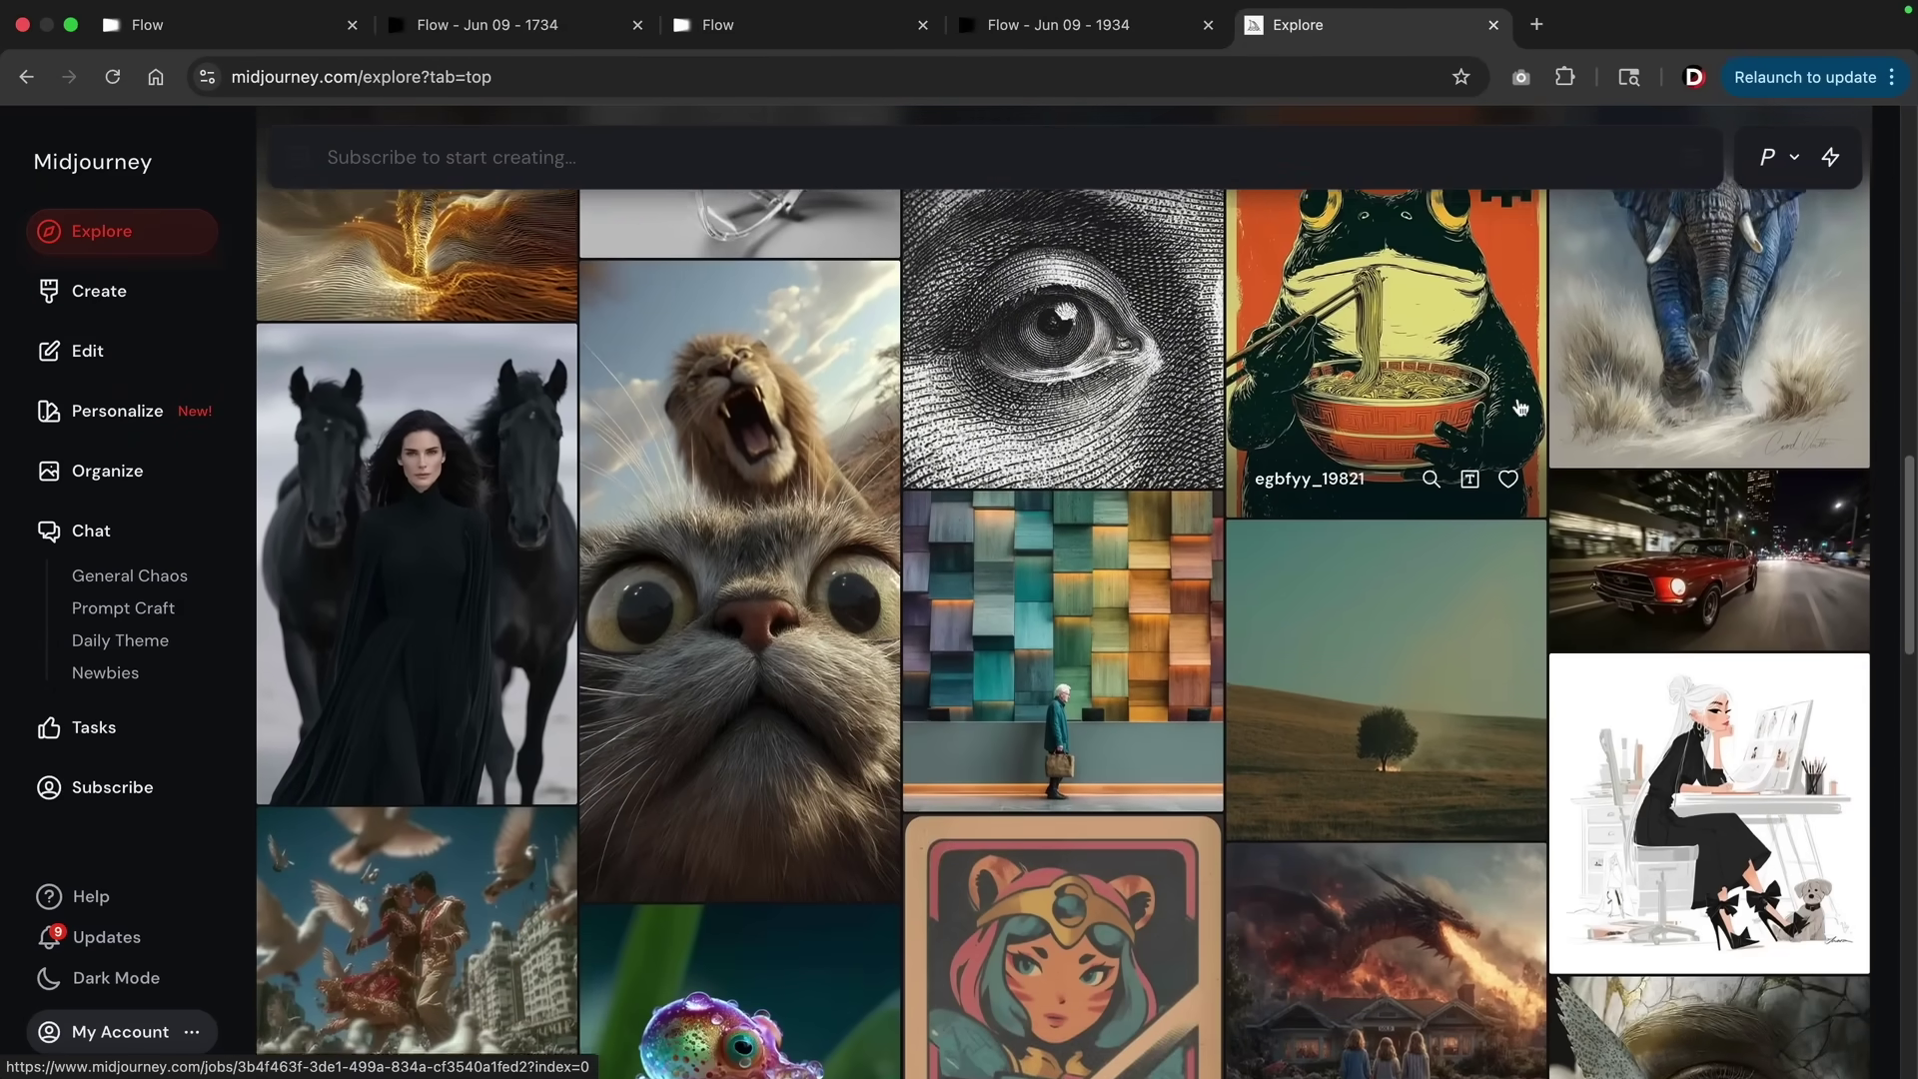
{"action": "scroll", "coordinate": [1518, 408], "scroll_direction": "down", "scroll_amount": 5}
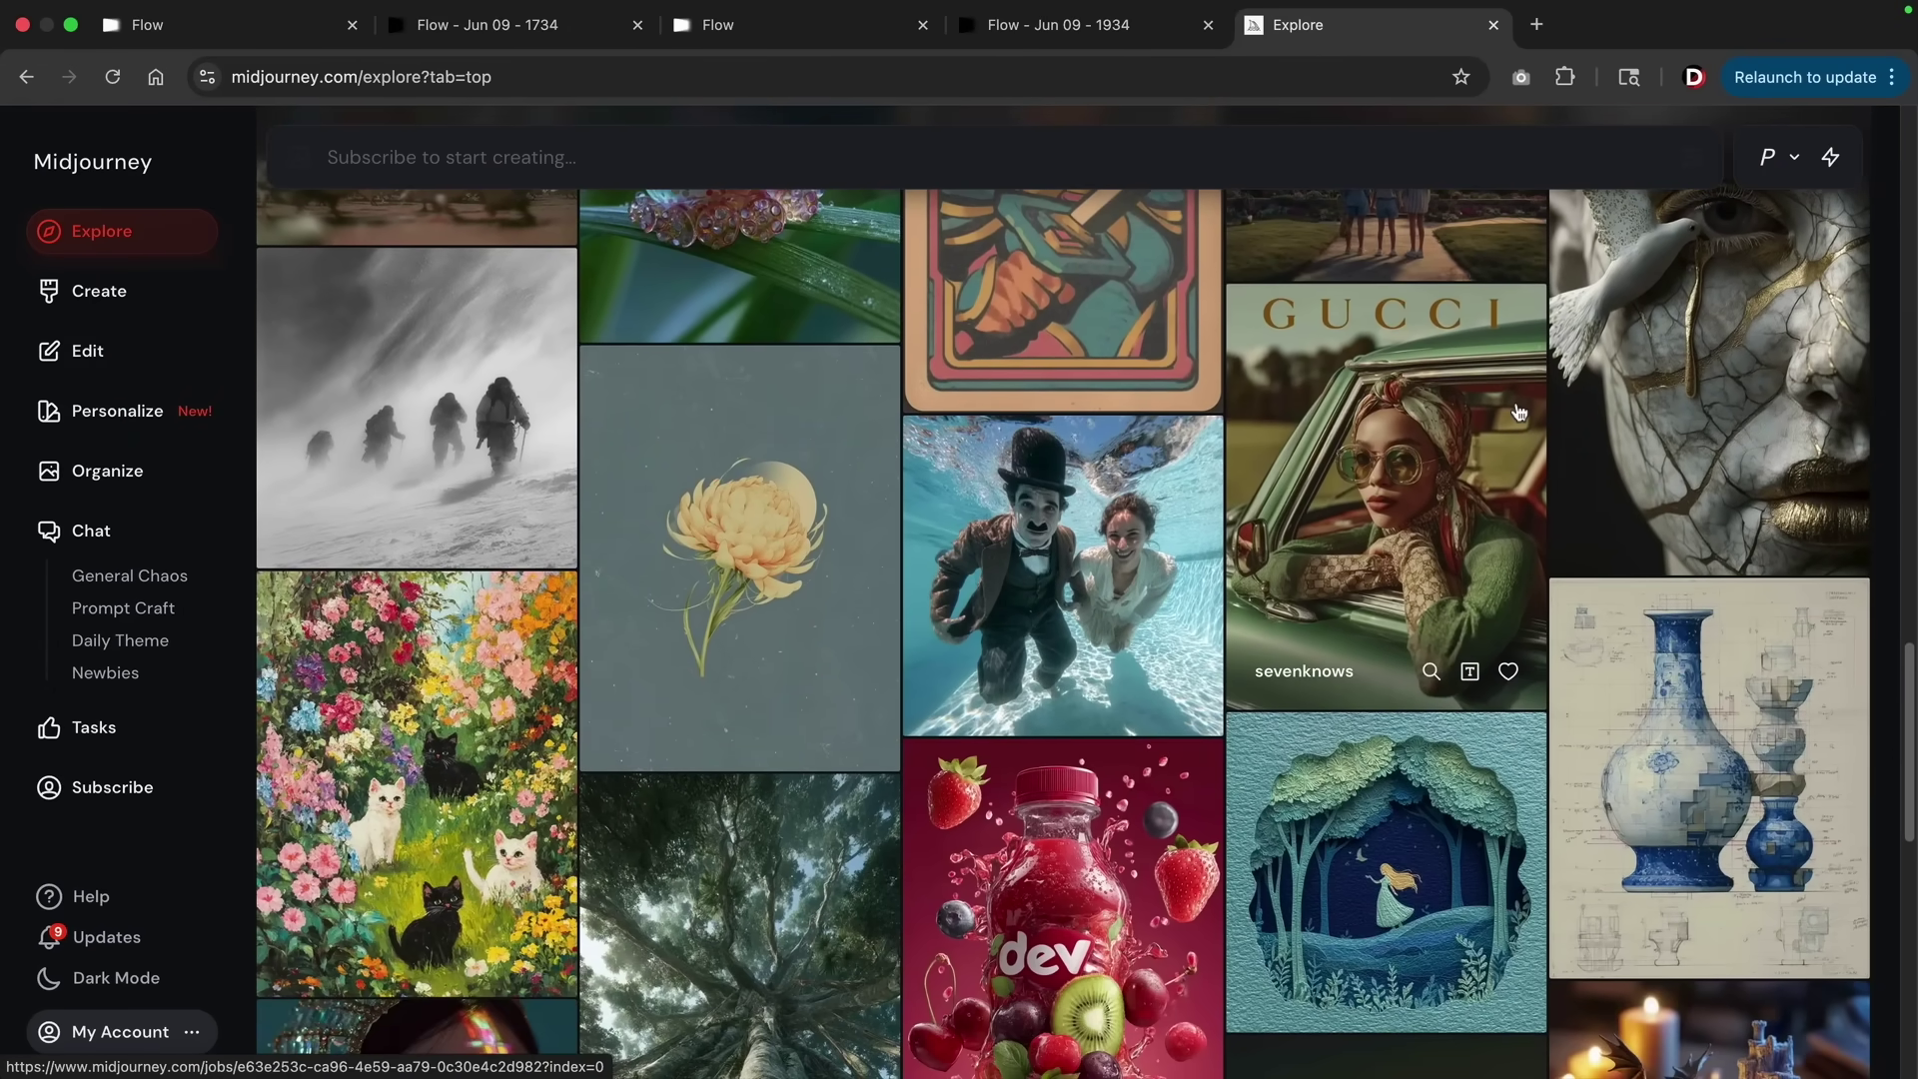
{"action": "scroll", "coordinate": [1518, 408], "scroll_direction": "down", "scroll_amount": 5}
{"action": "scroll", "coordinate": [1519, 408], "scroll_direction": "up", "scroll_amount": 15}
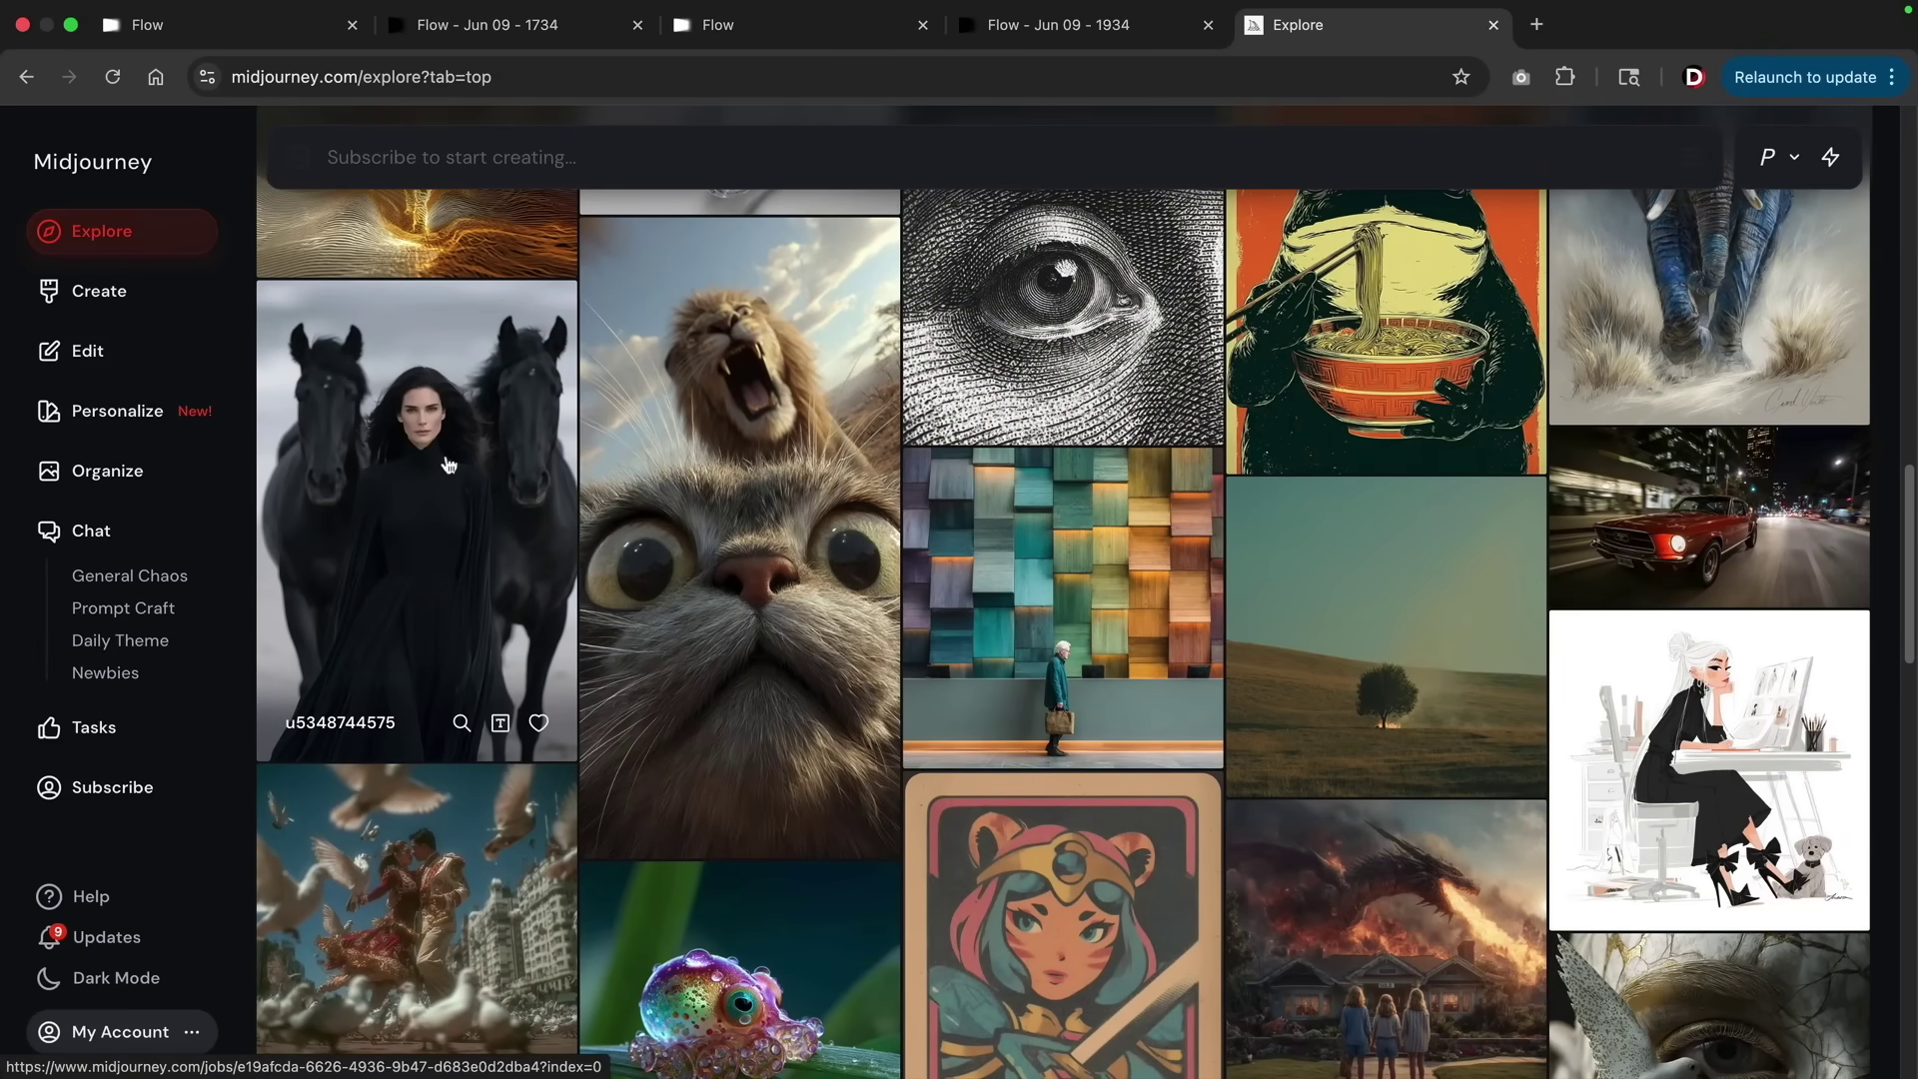
{"action": "left_click", "coordinate": [448, 465]}
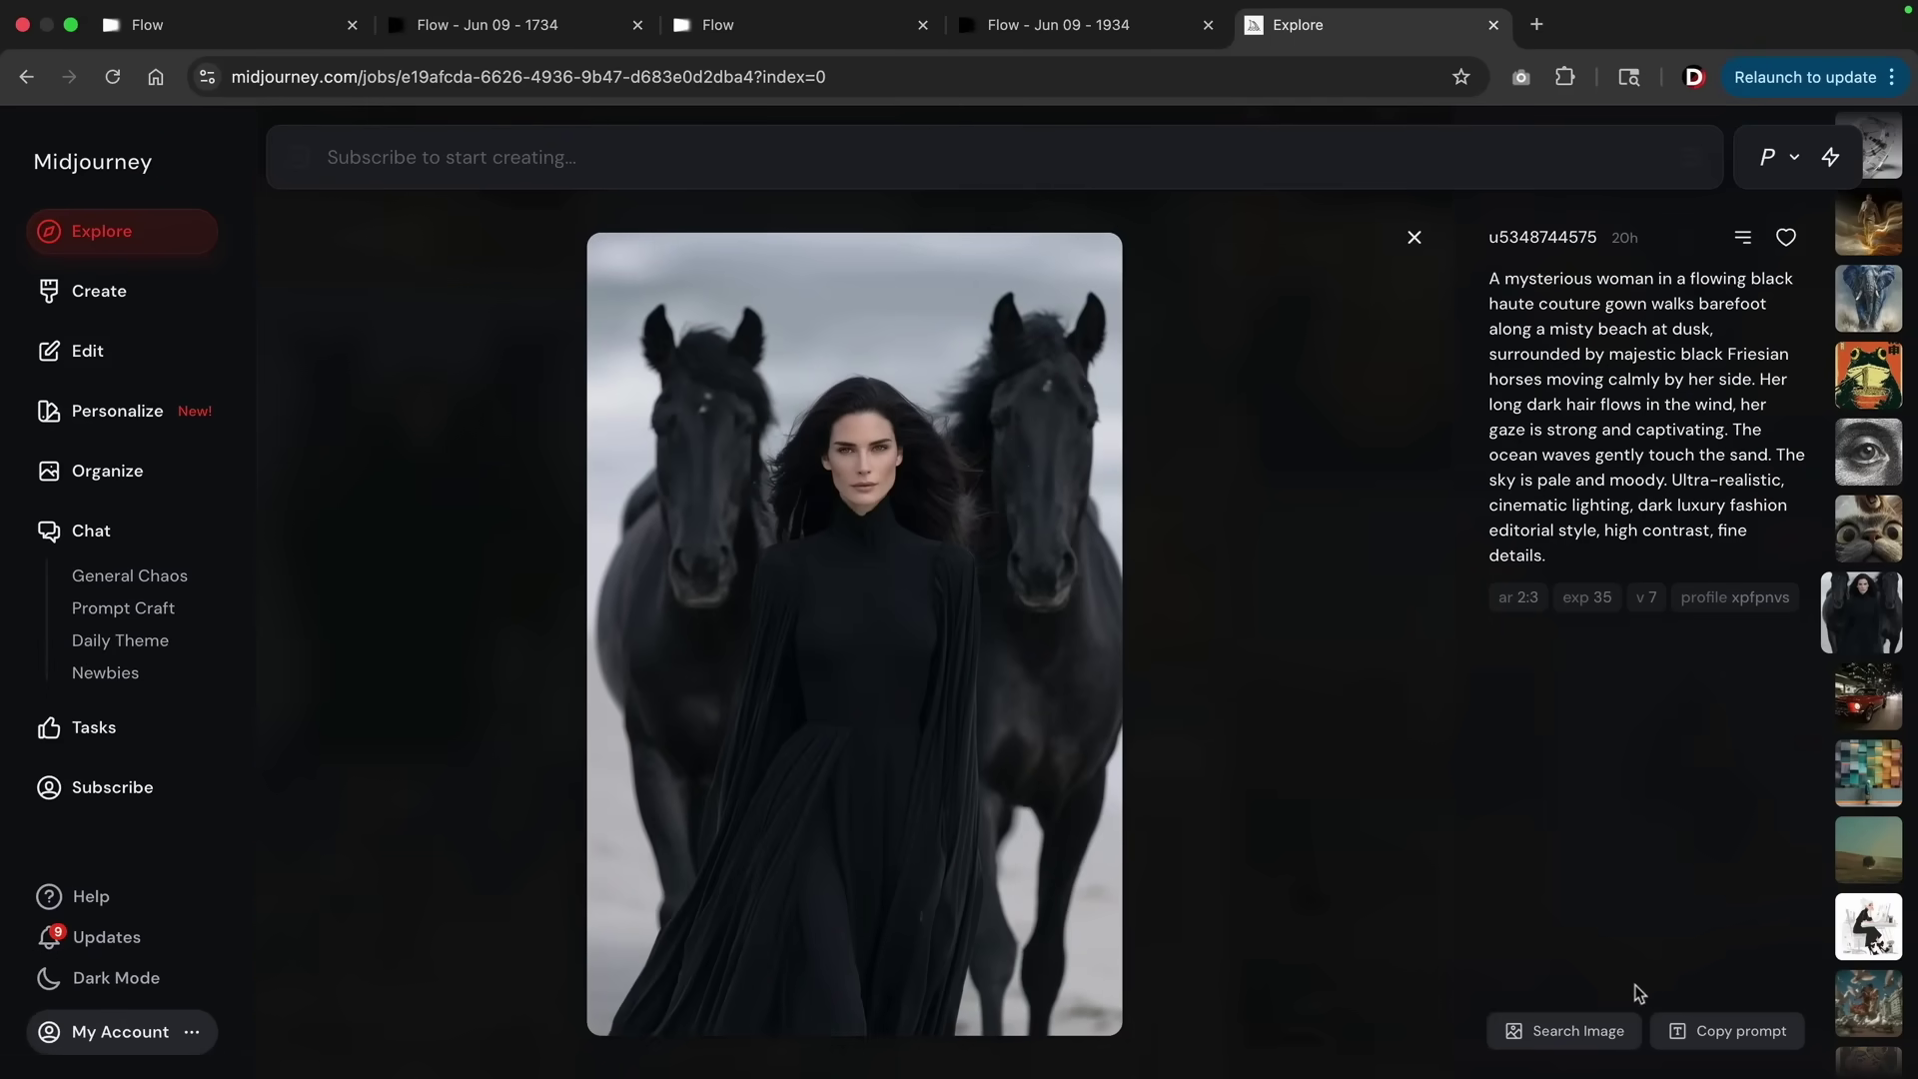
{"action": "right_click", "coordinate": [884, 539]}
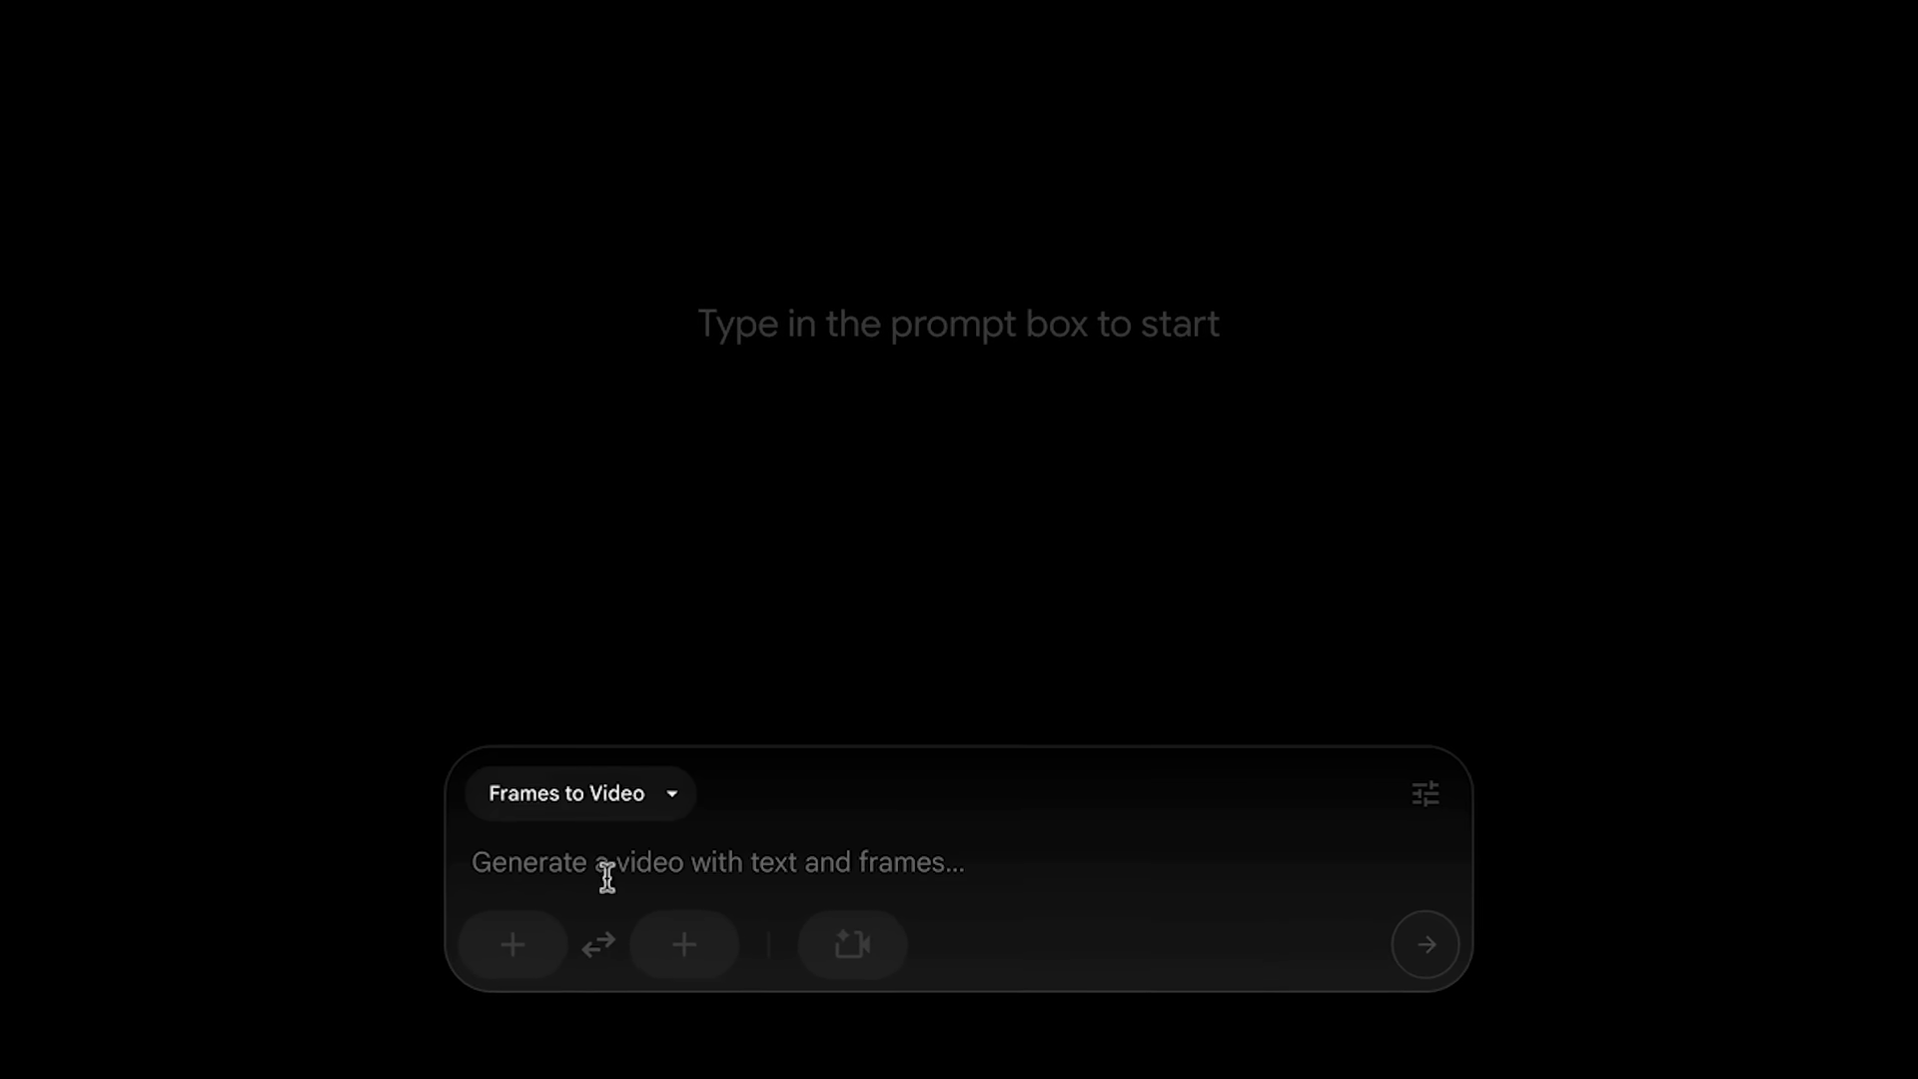
Upload the saved horses image and confirm its crop as the starting frame
{"action": "left_click", "coordinate": [514, 949]}
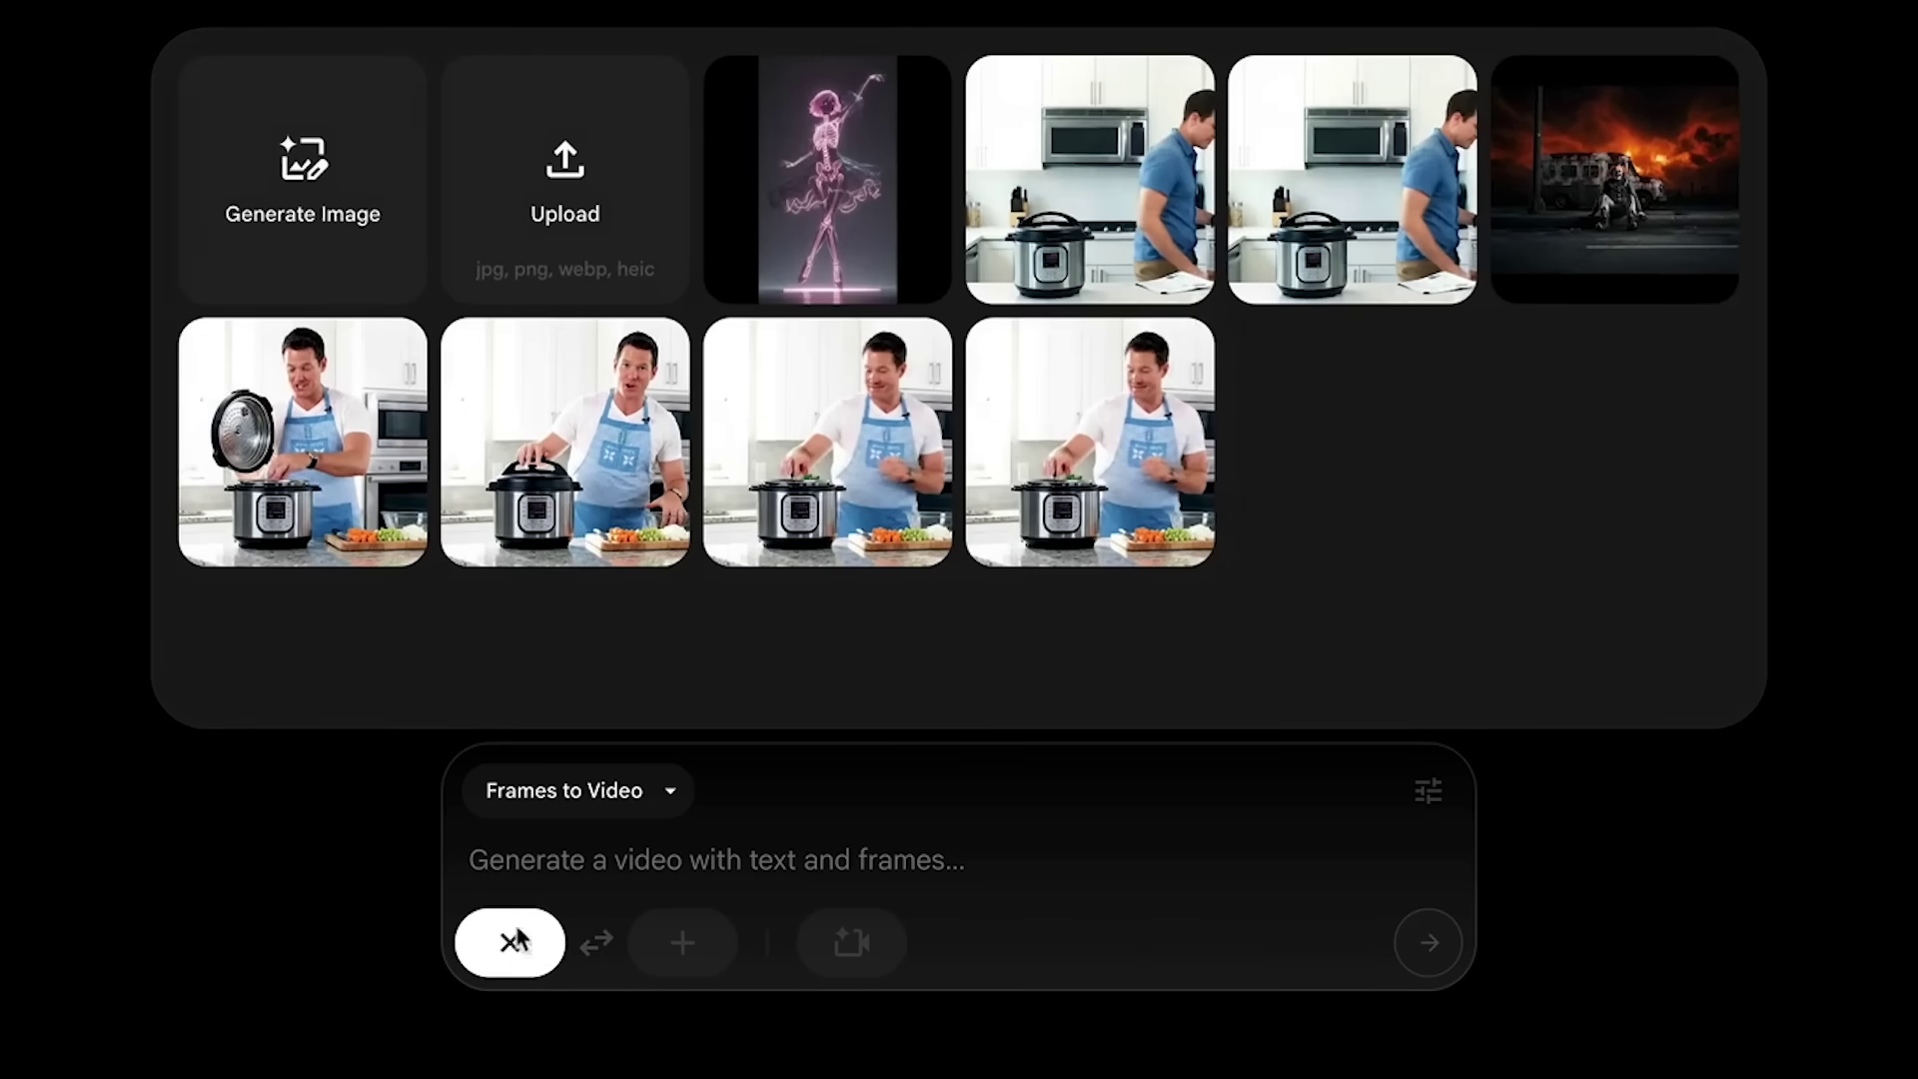
{"action": "left_click", "coordinate": [556, 265]}
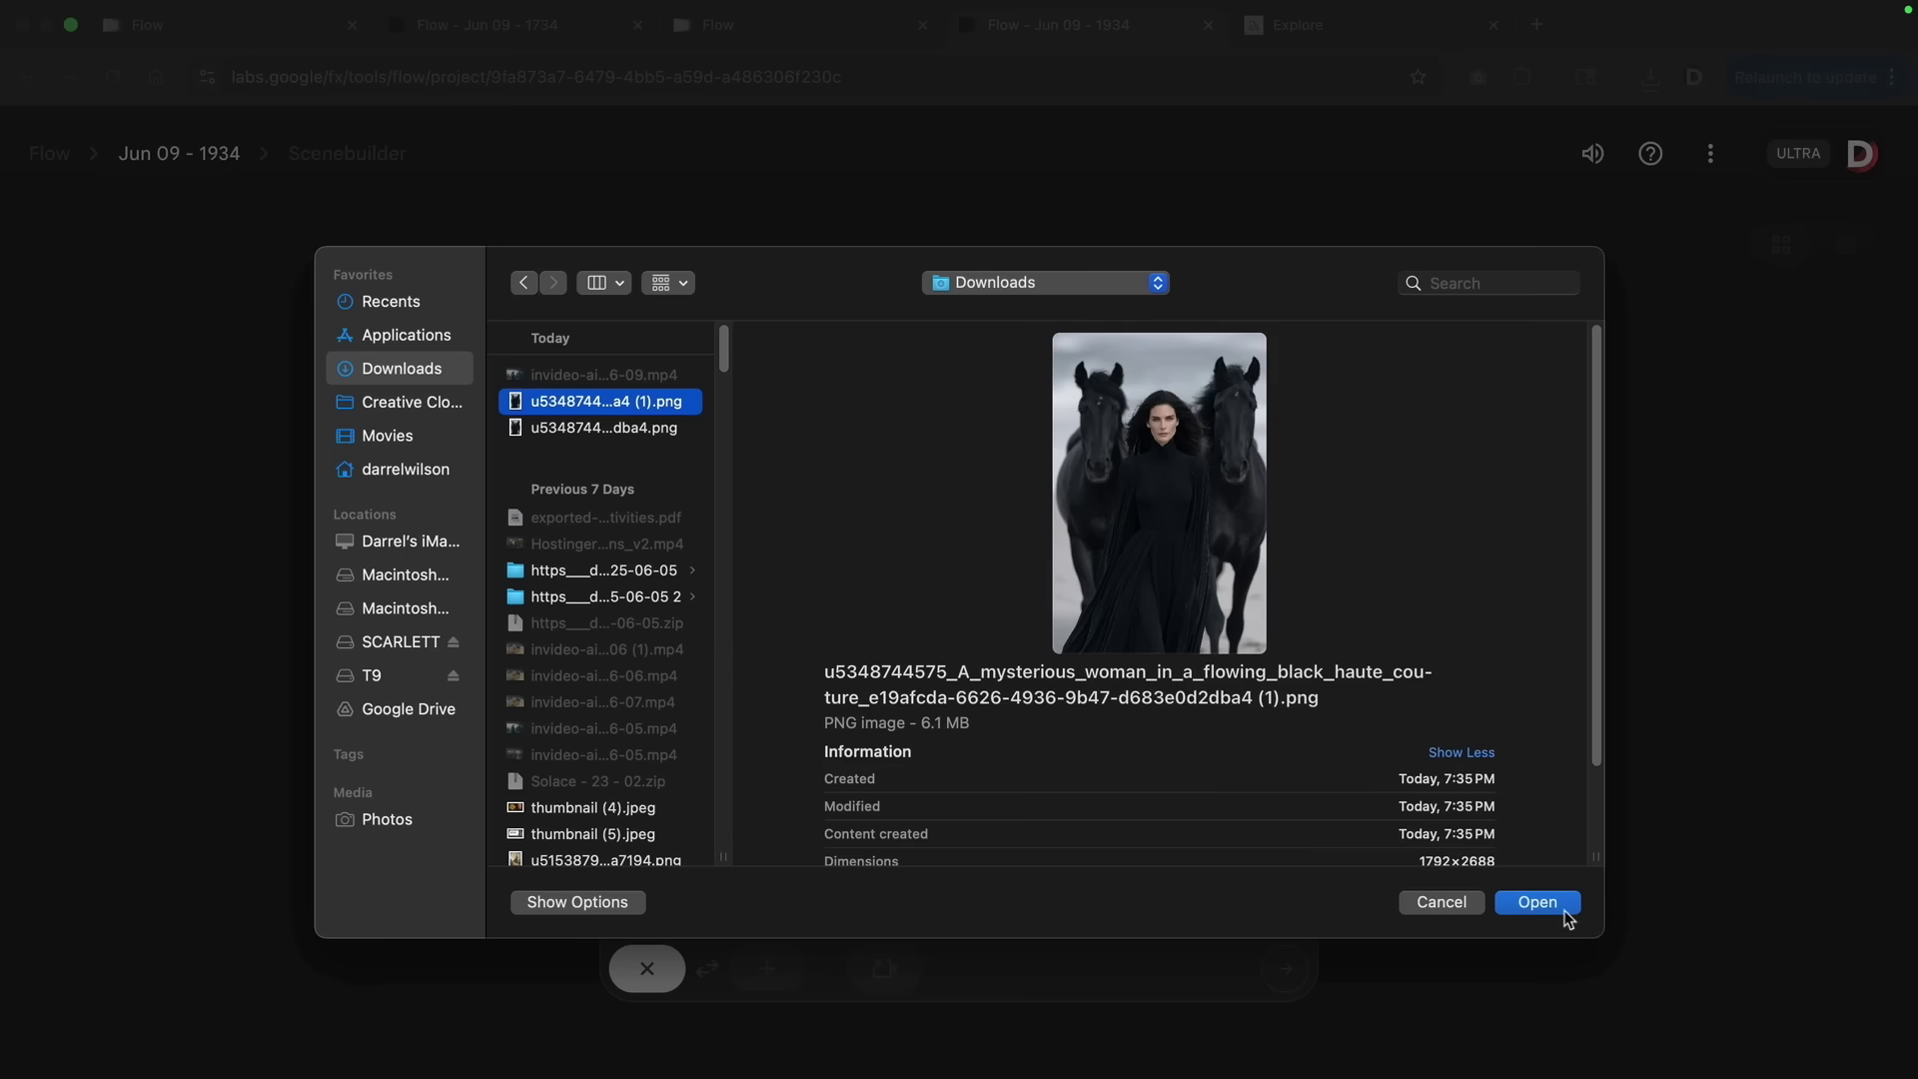
{"action": "left_click", "coordinate": [1596, 947]}
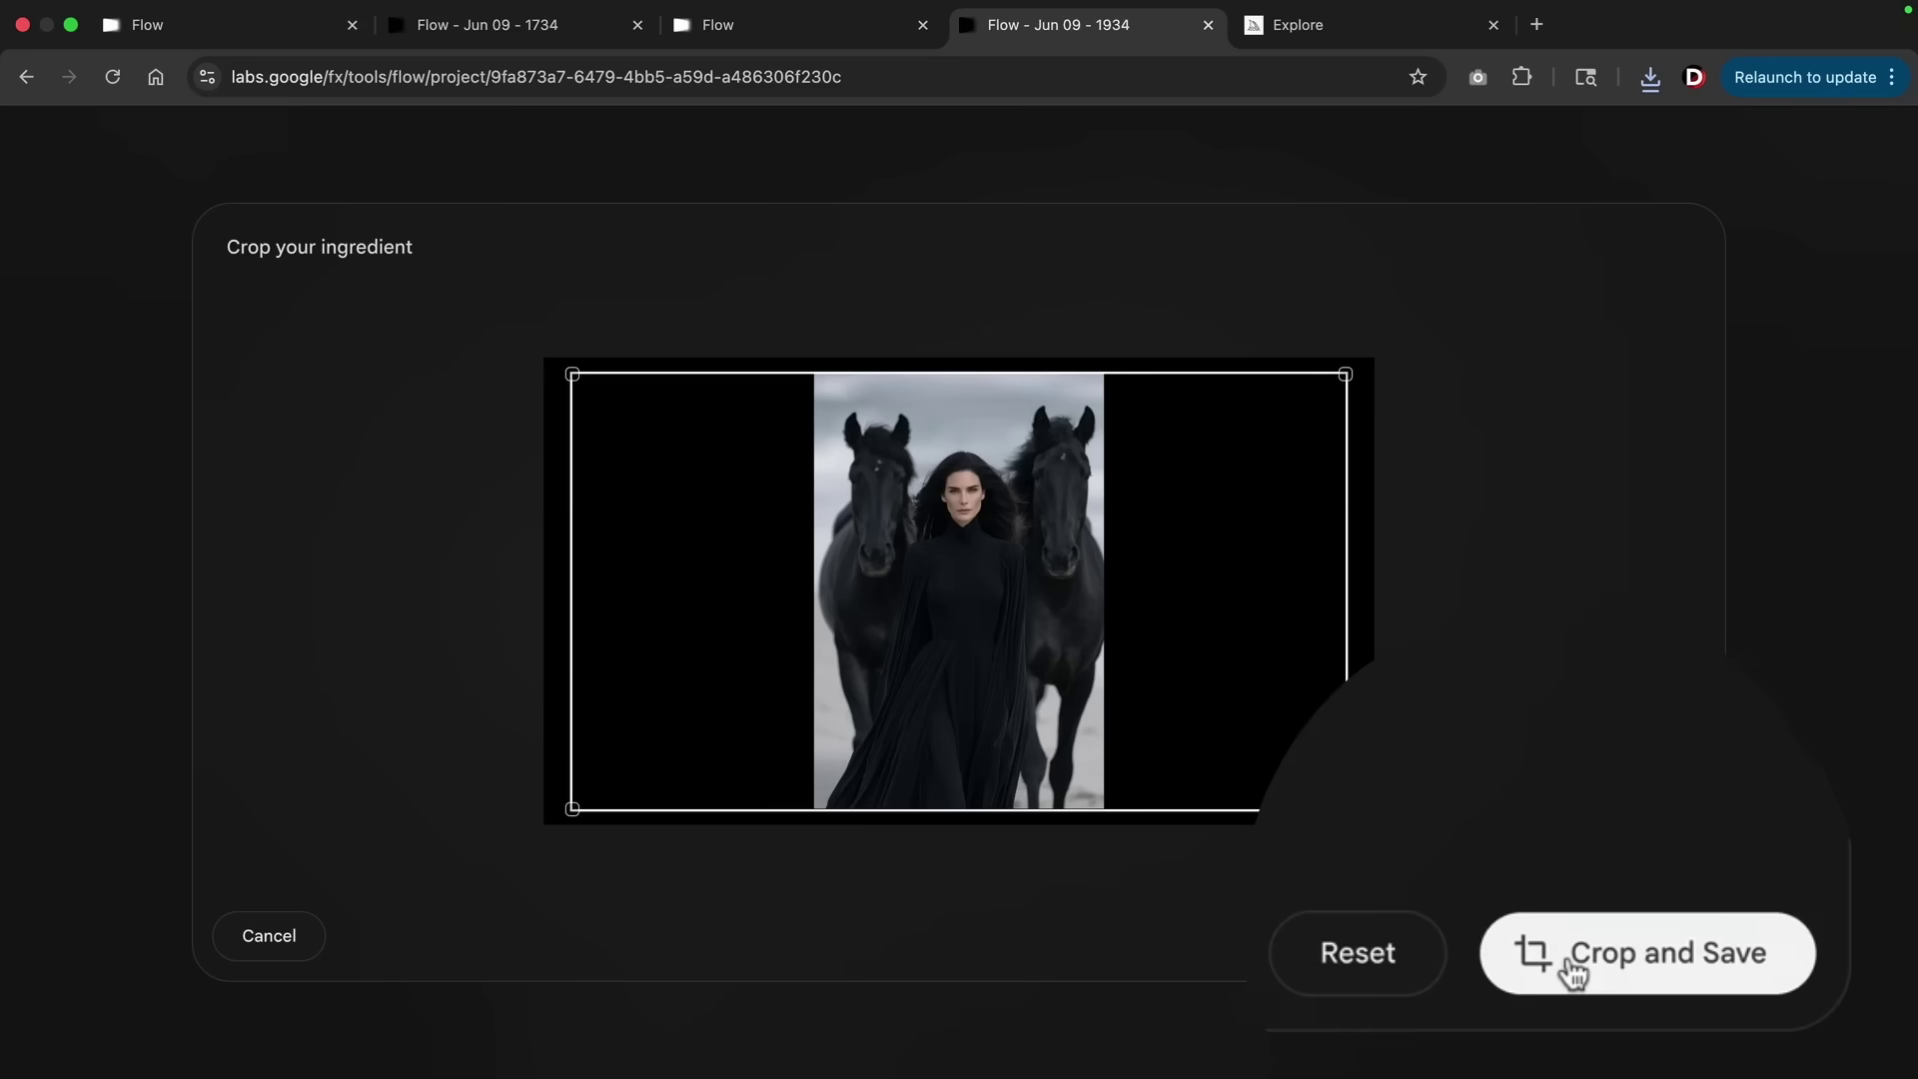
{"action": "left_click", "coordinate": [1564, 949]}
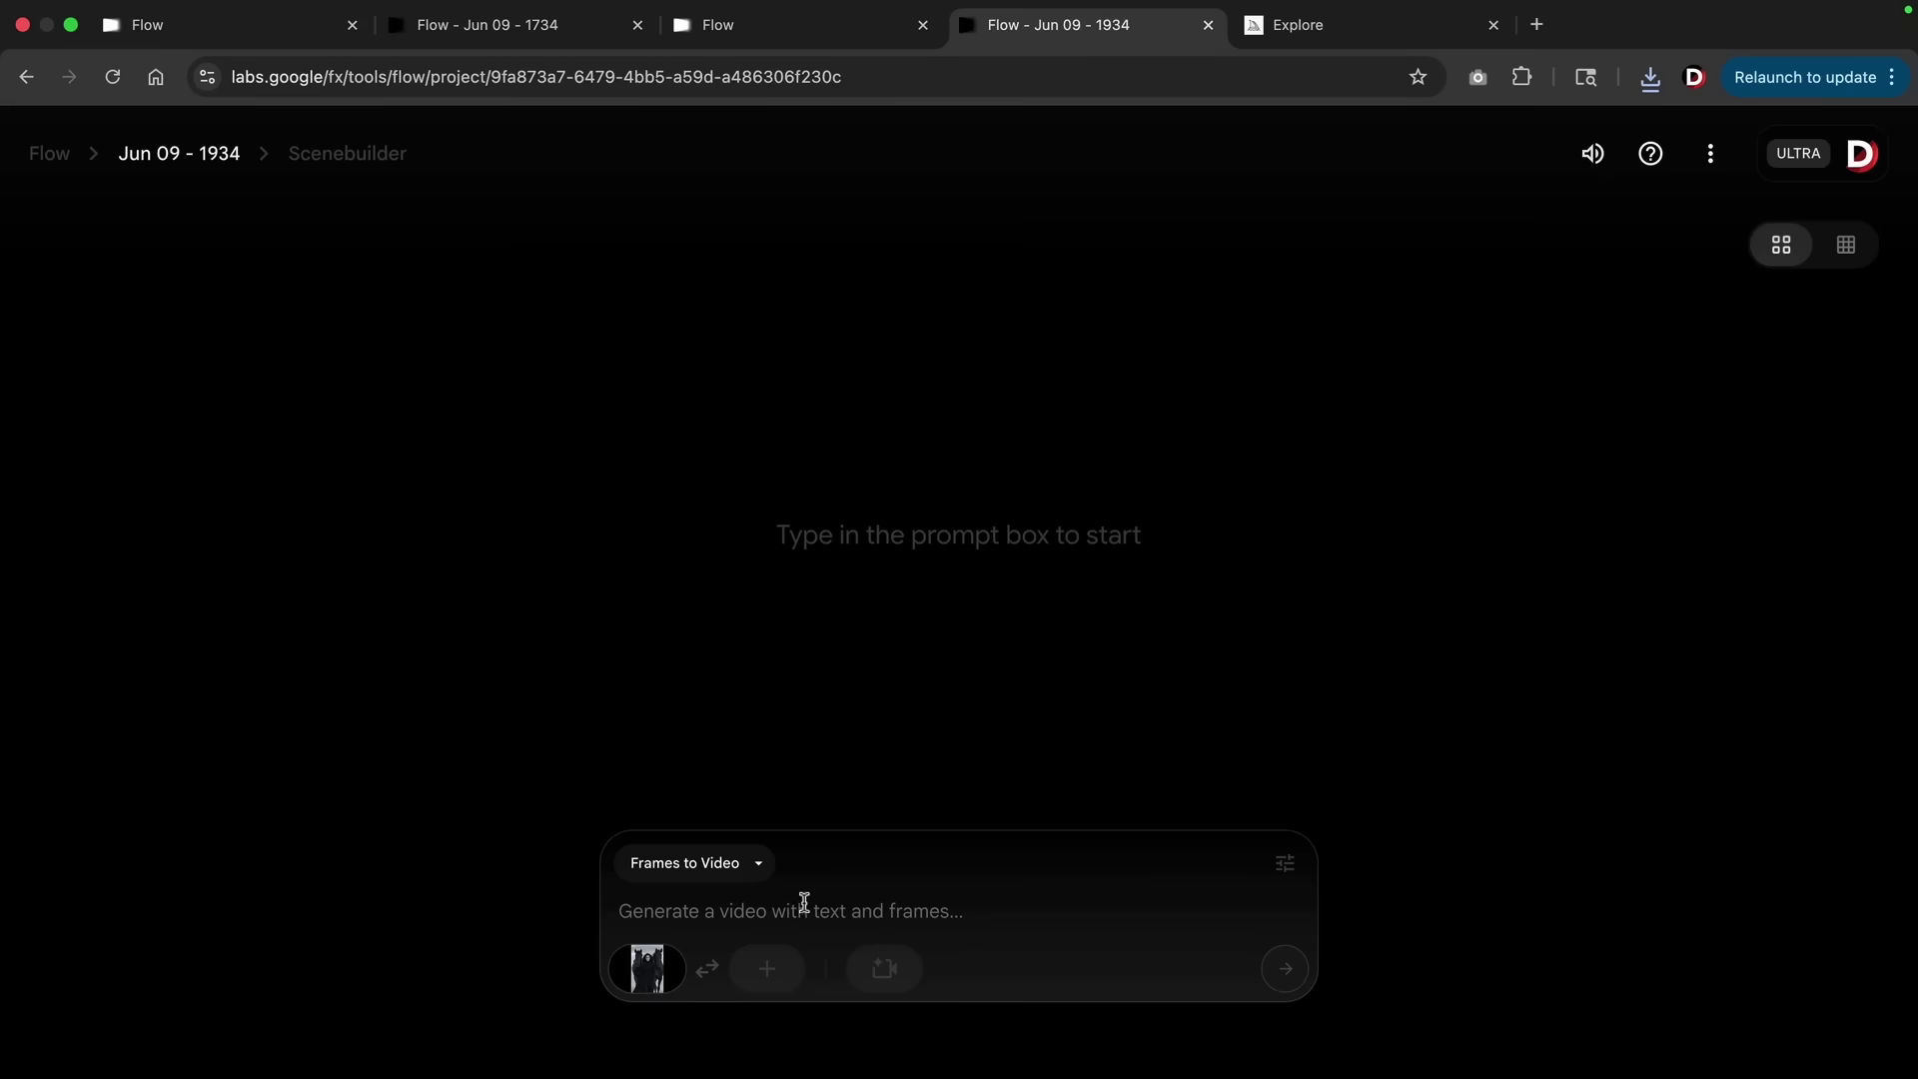
Preview the available camera motion presets
{"action": "left_click", "coordinate": [888, 976]}
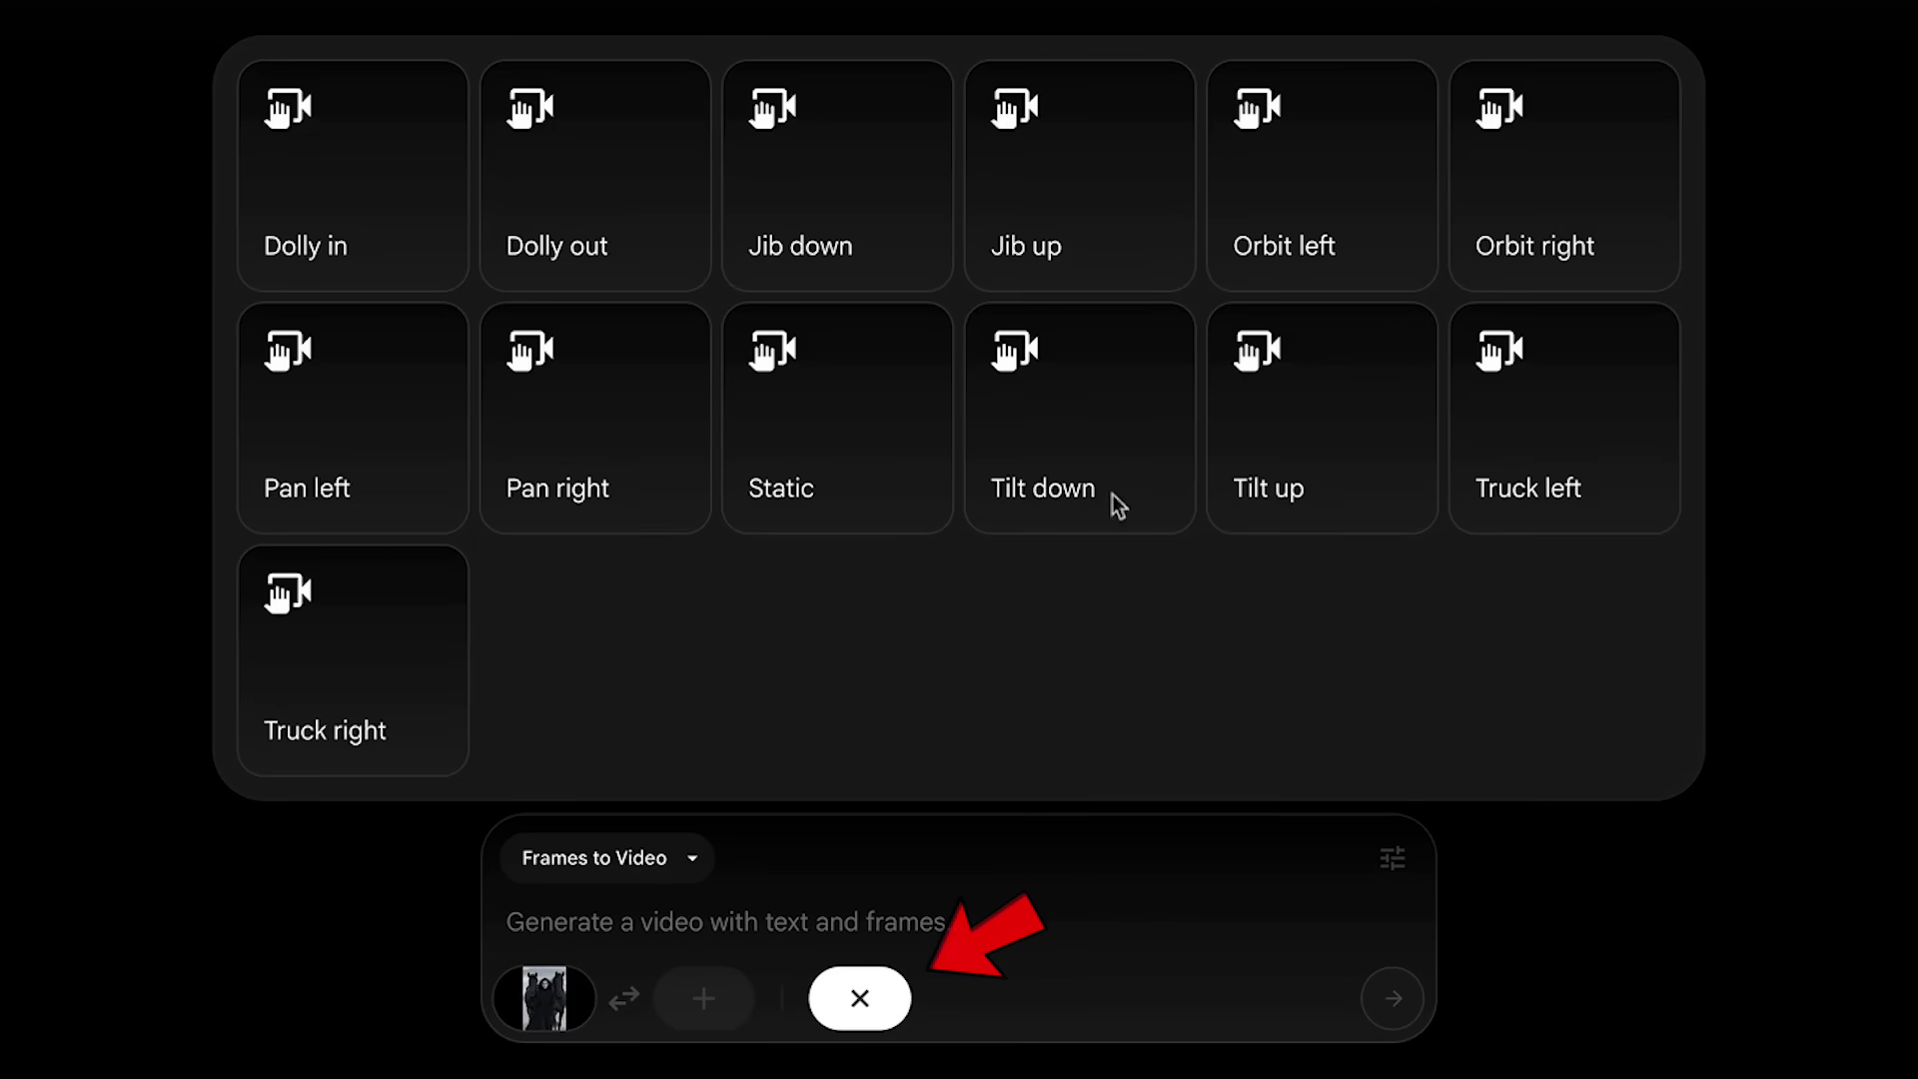
{"action": "mouse_move", "coordinate": [1113, 210]}
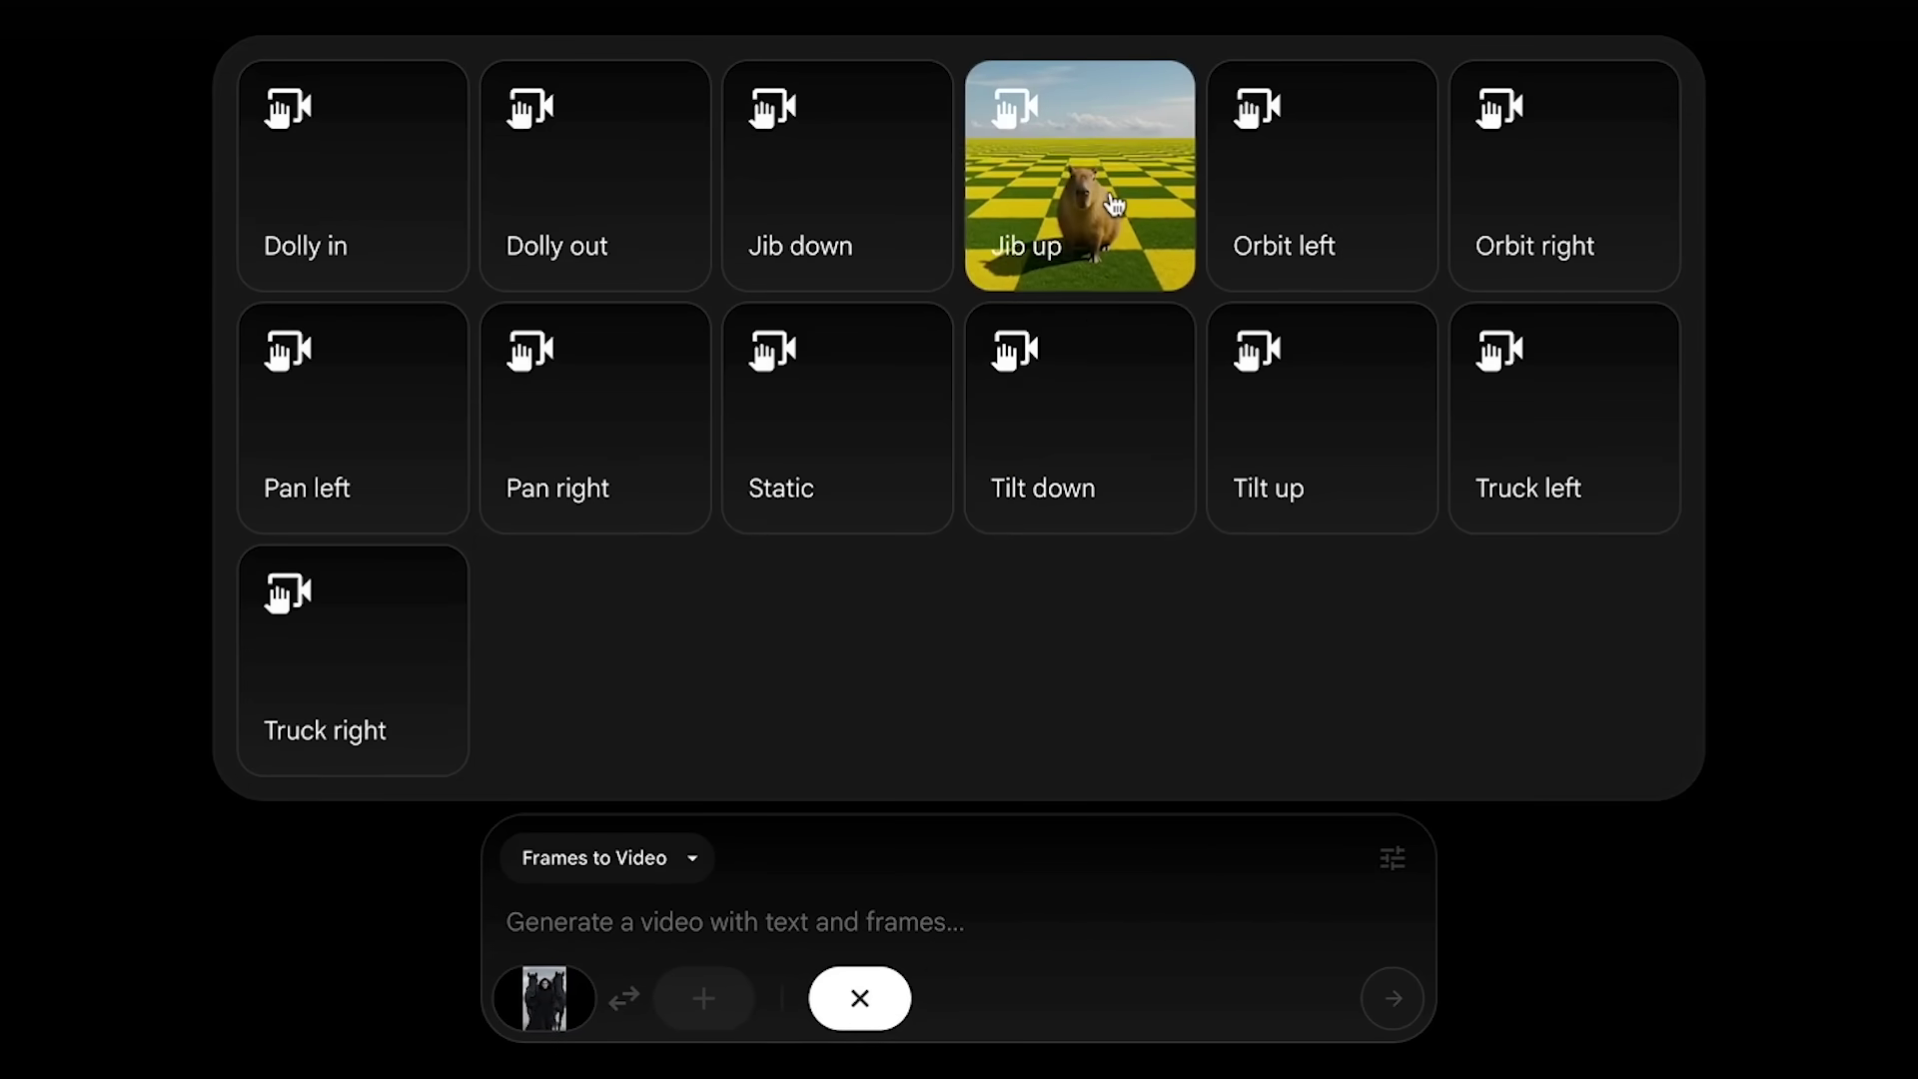
{"action": "mouse_move", "coordinate": [839, 203]}
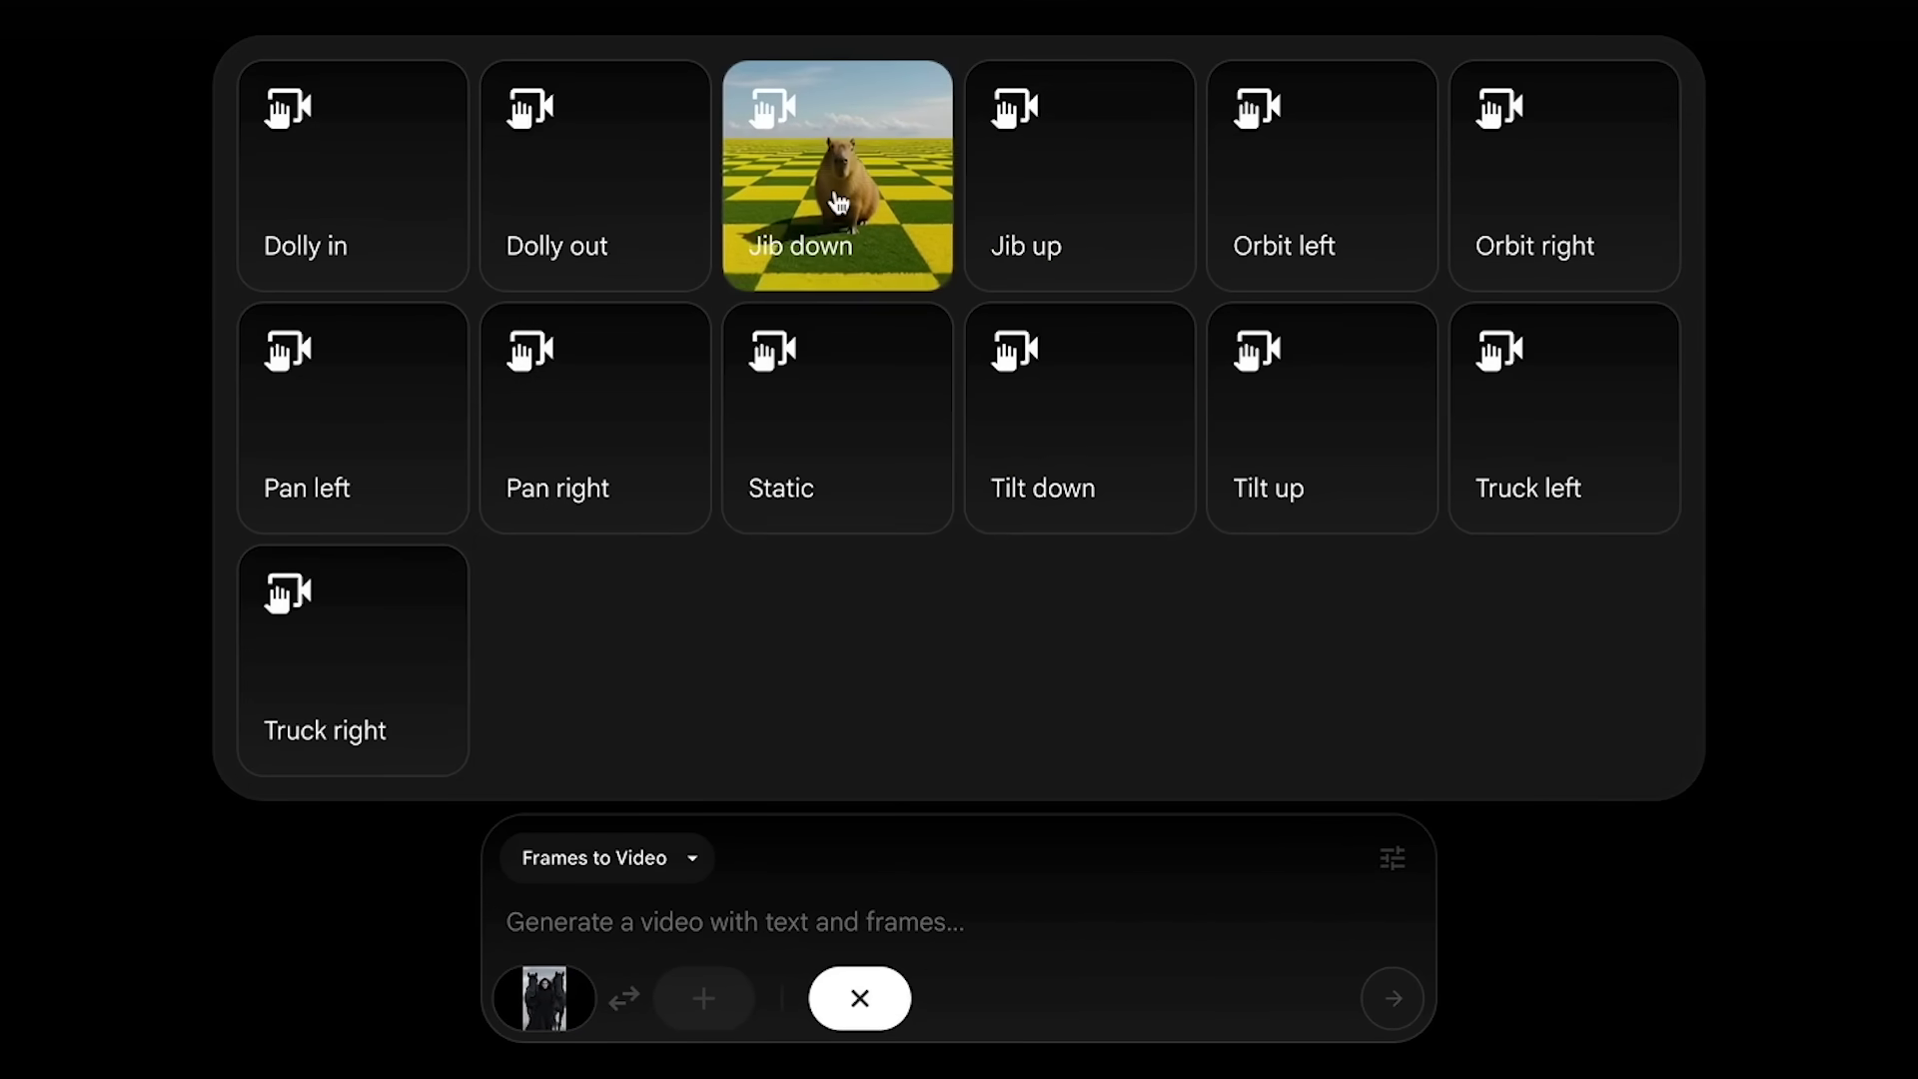
{"action": "mouse_move", "coordinate": [579, 168]}
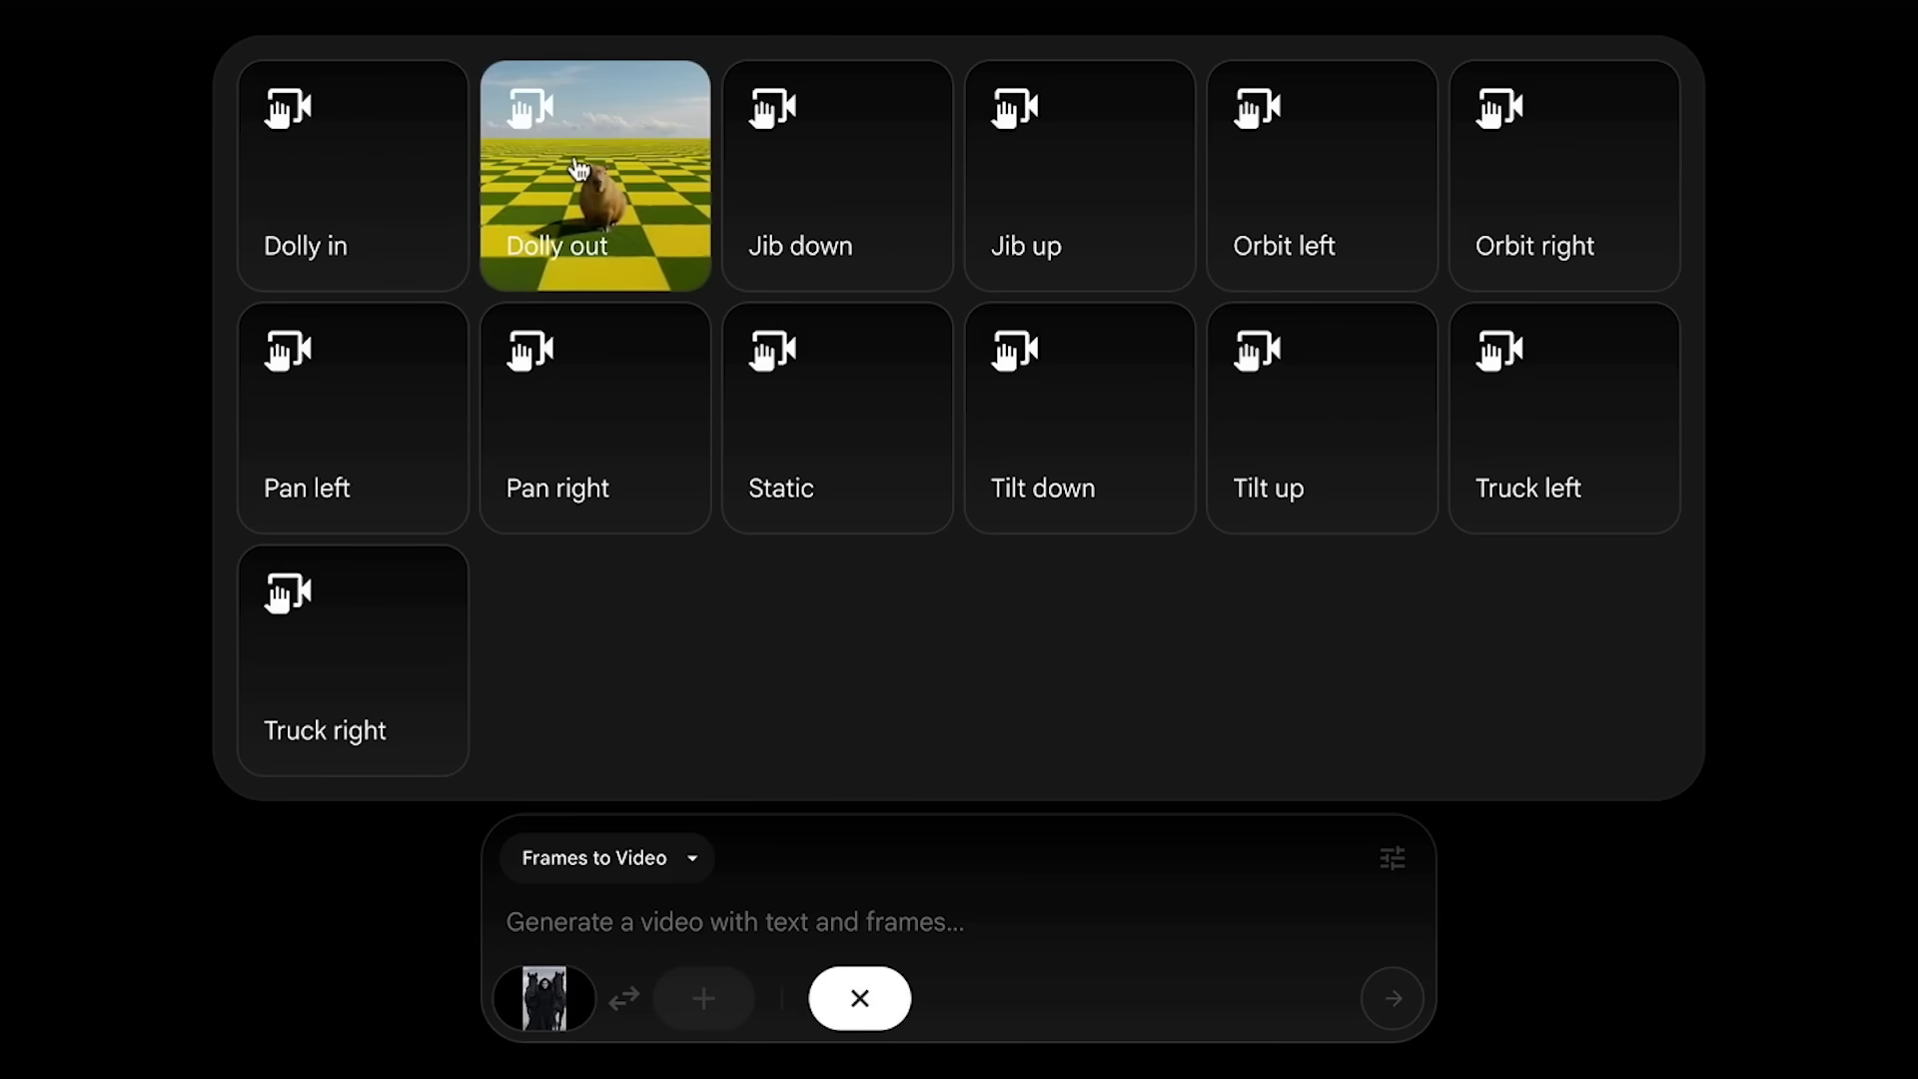
{"action": "mouse_move", "coordinate": [350, 396]}
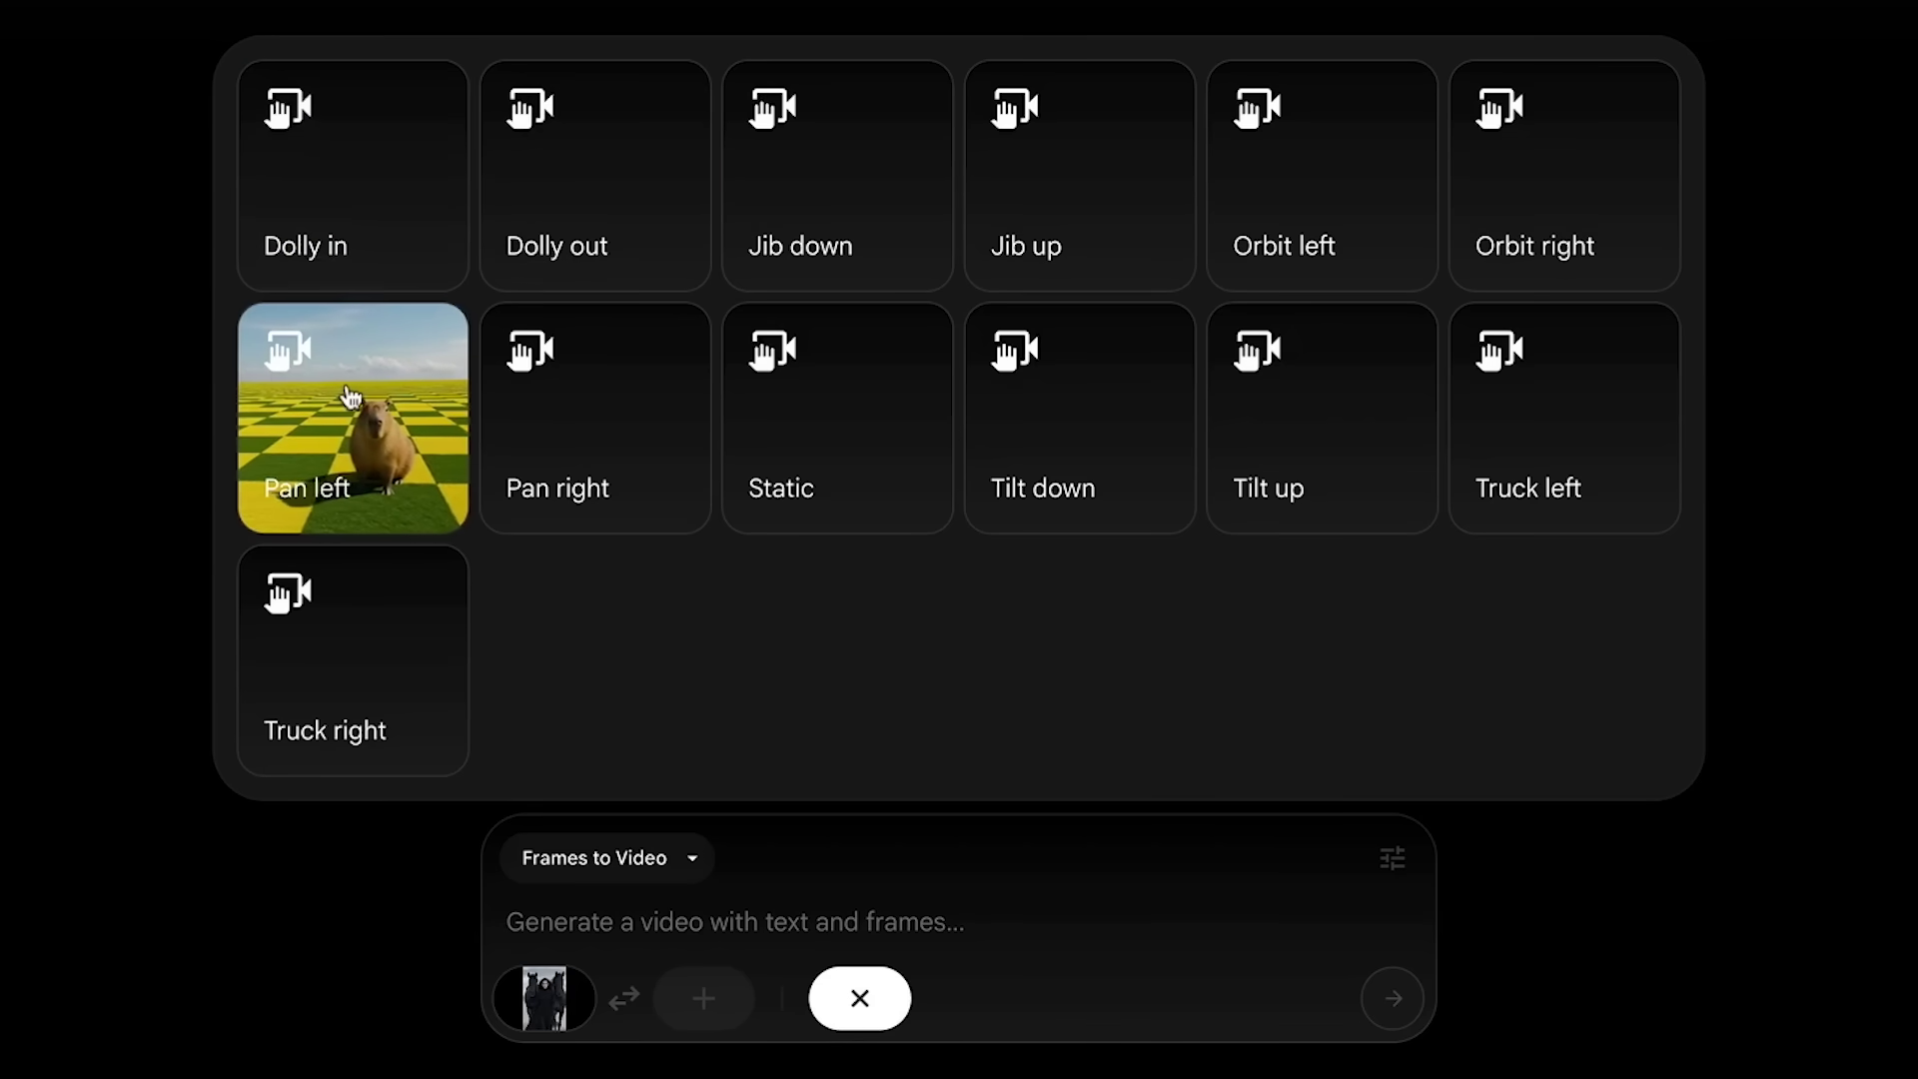
{"action": "mouse_move", "coordinate": [564, 425]}
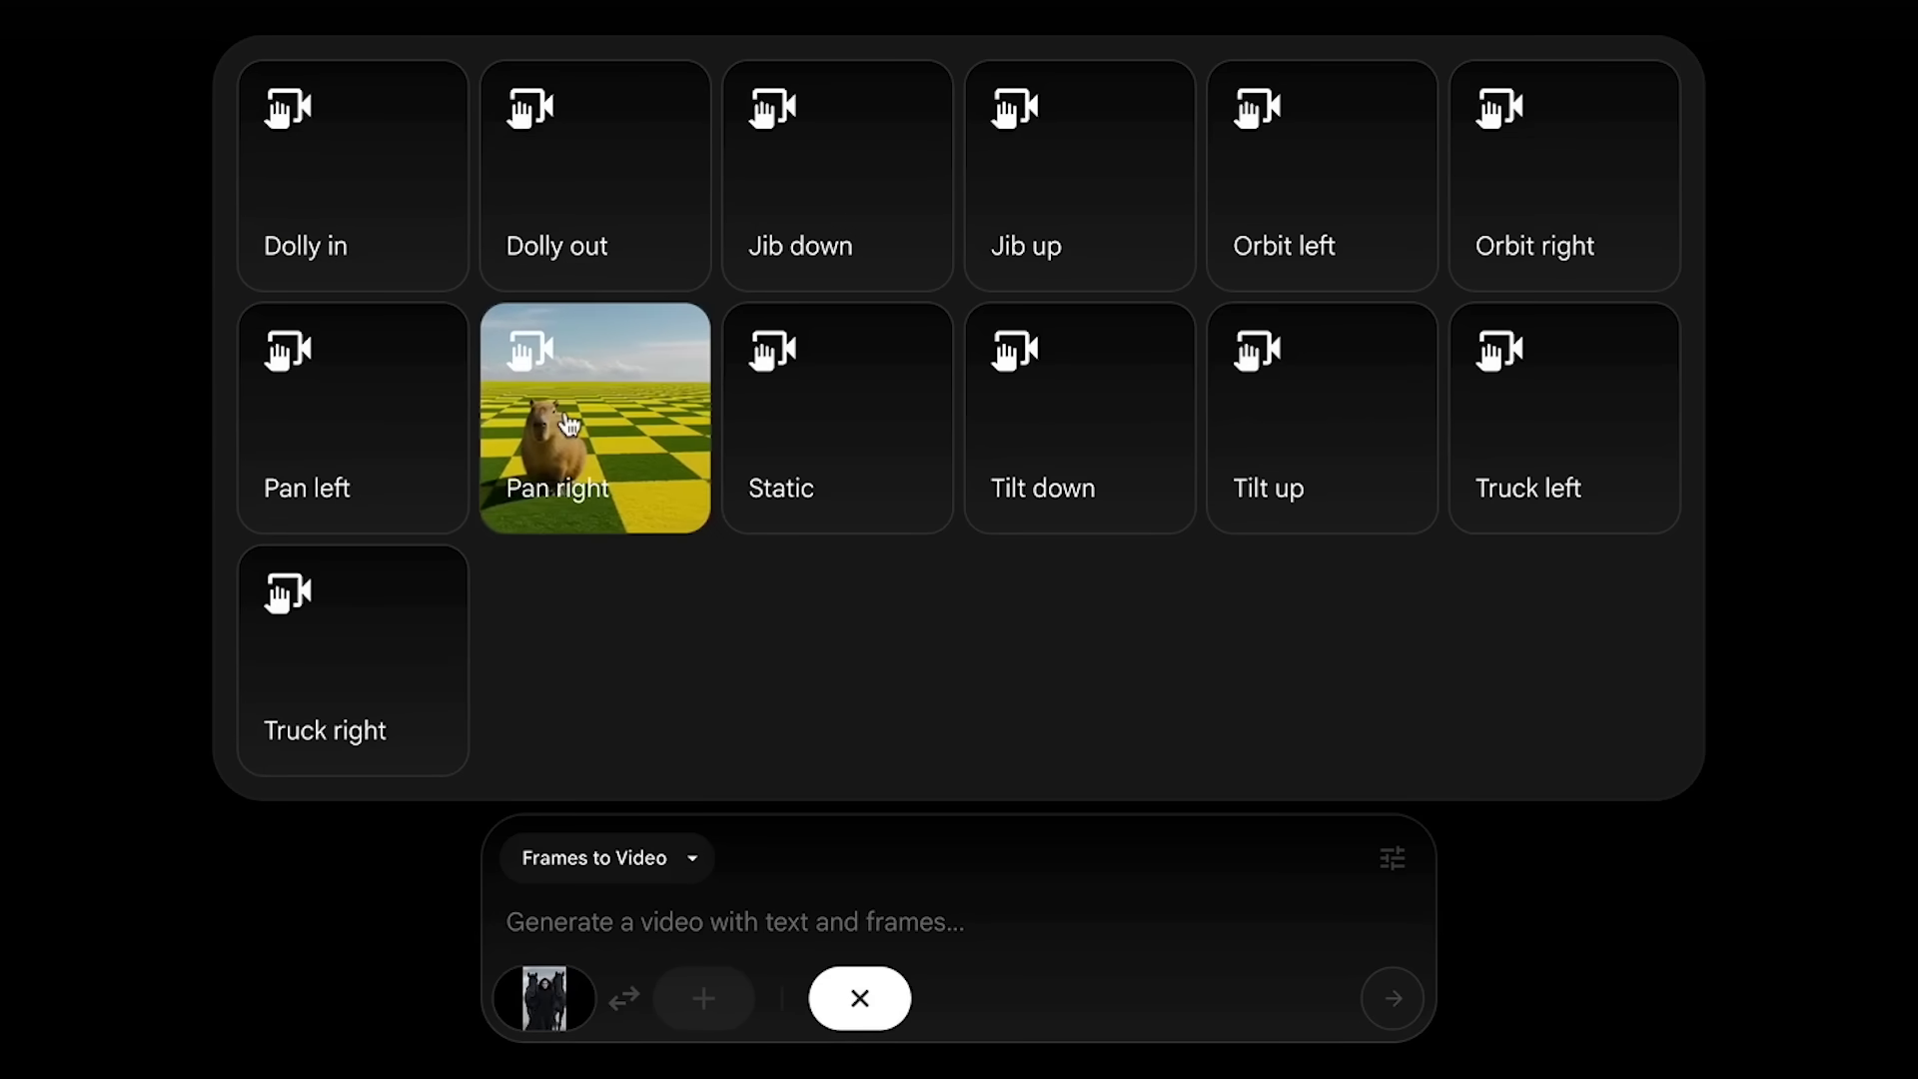
{"action": "mouse_move", "coordinate": [844, 419]}
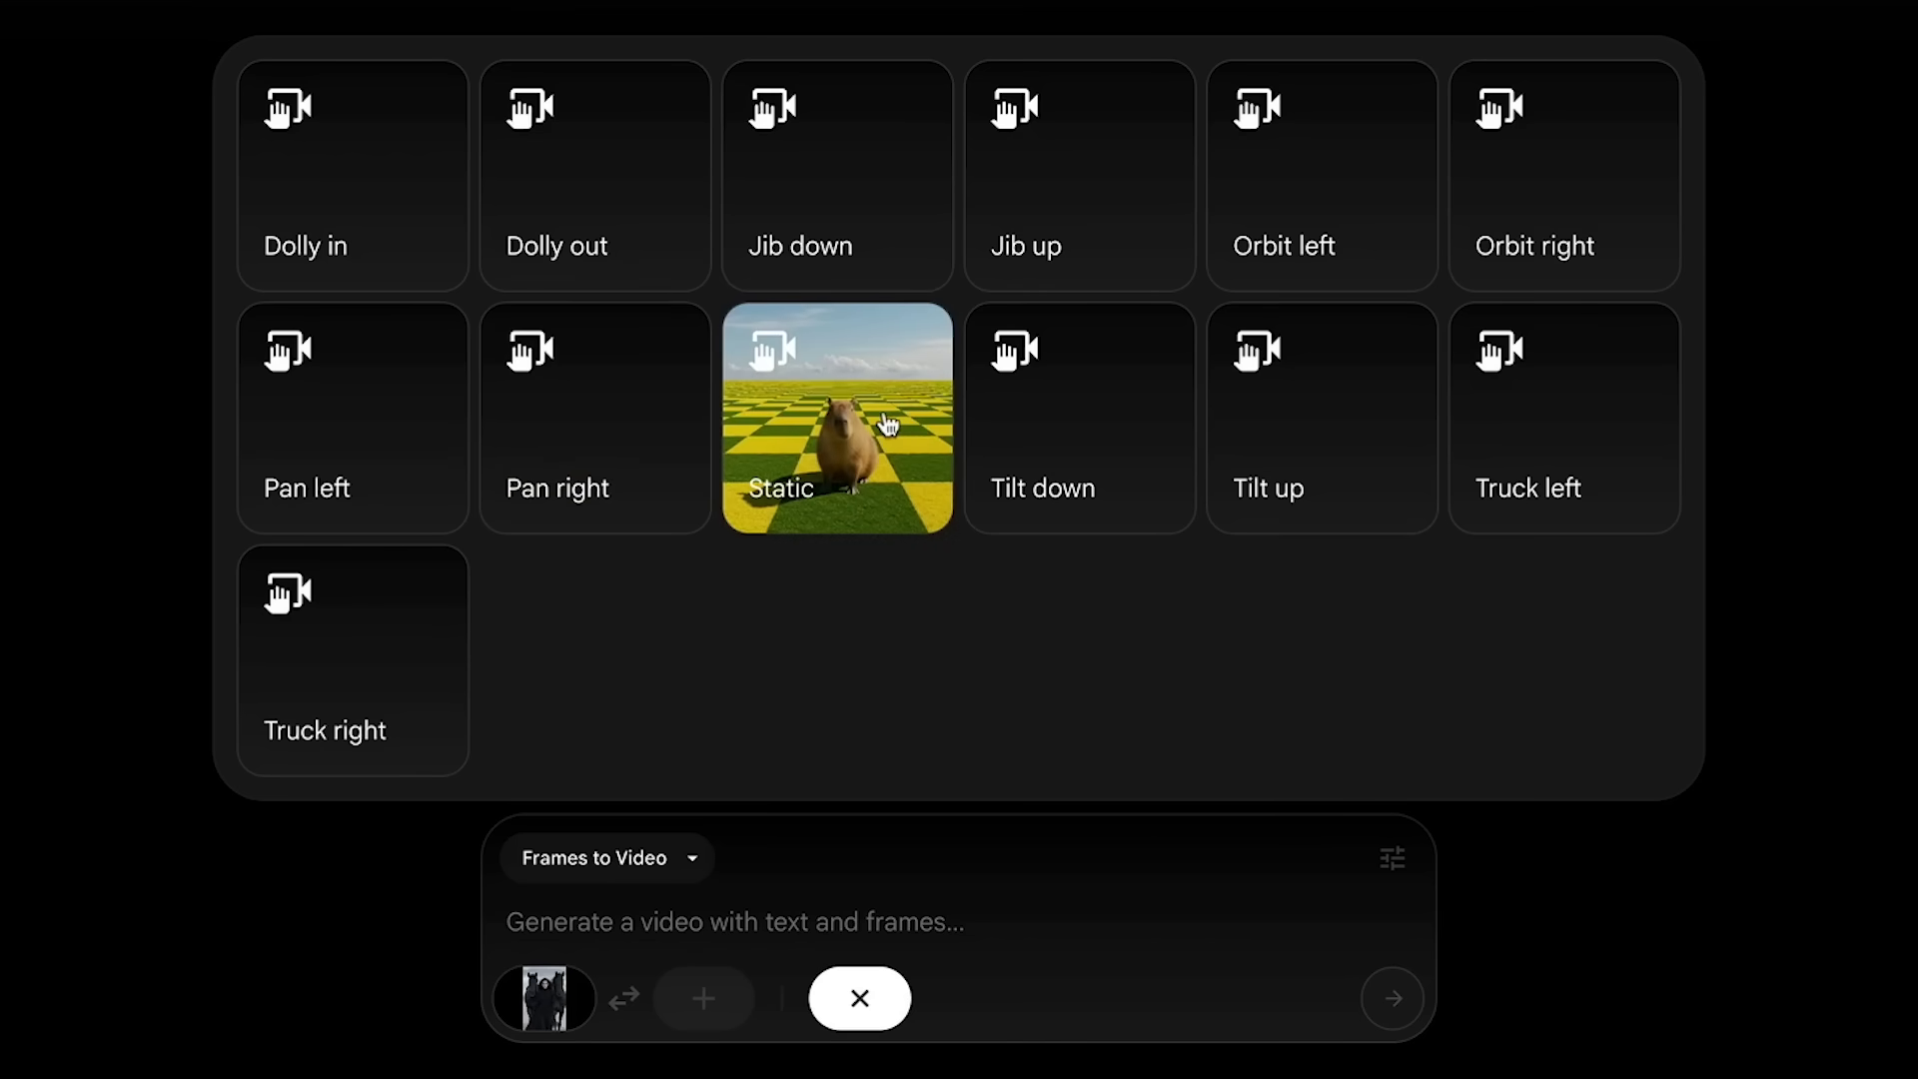
{"action": "mouse_move", "coordinate": [1297, 446]}
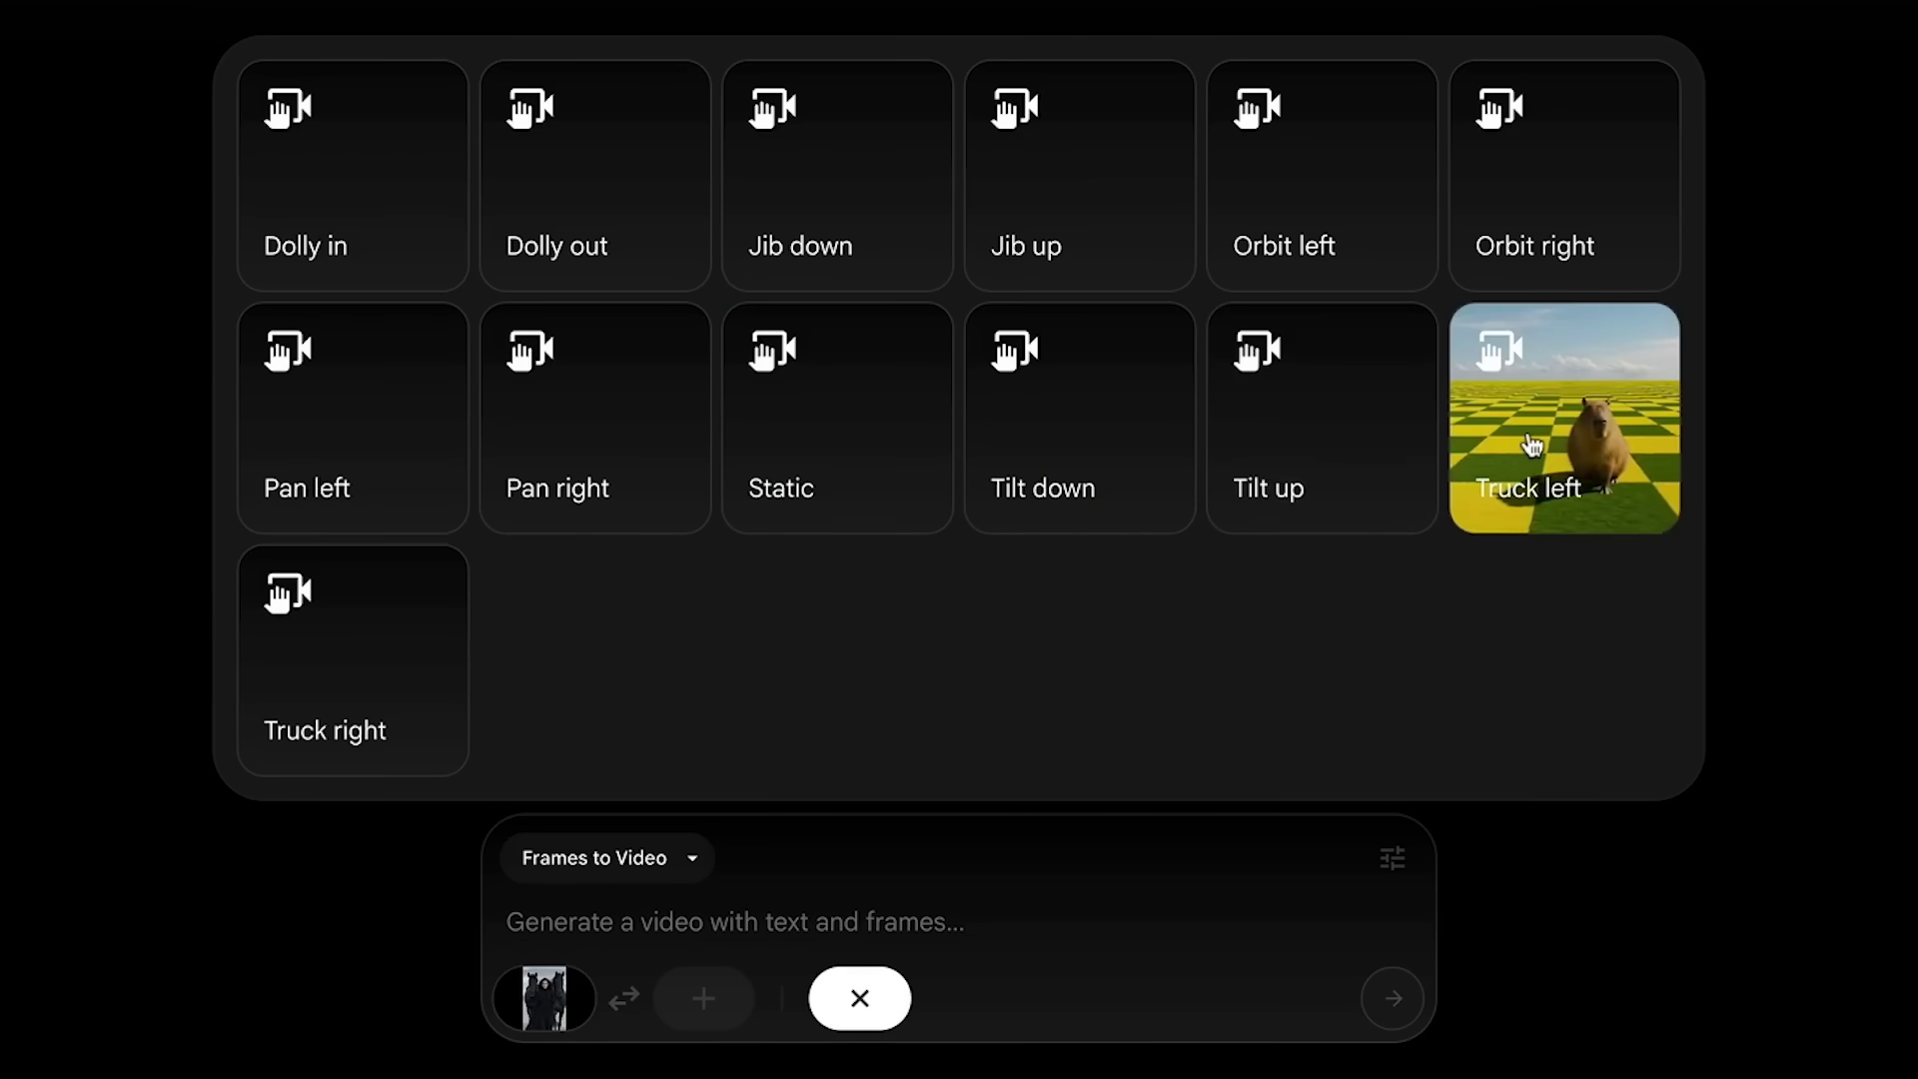
Apply the Dolly out camera motion and paste the woman-and-horses prompt
{"action": "left_click", "coordinate": [639, 170]}
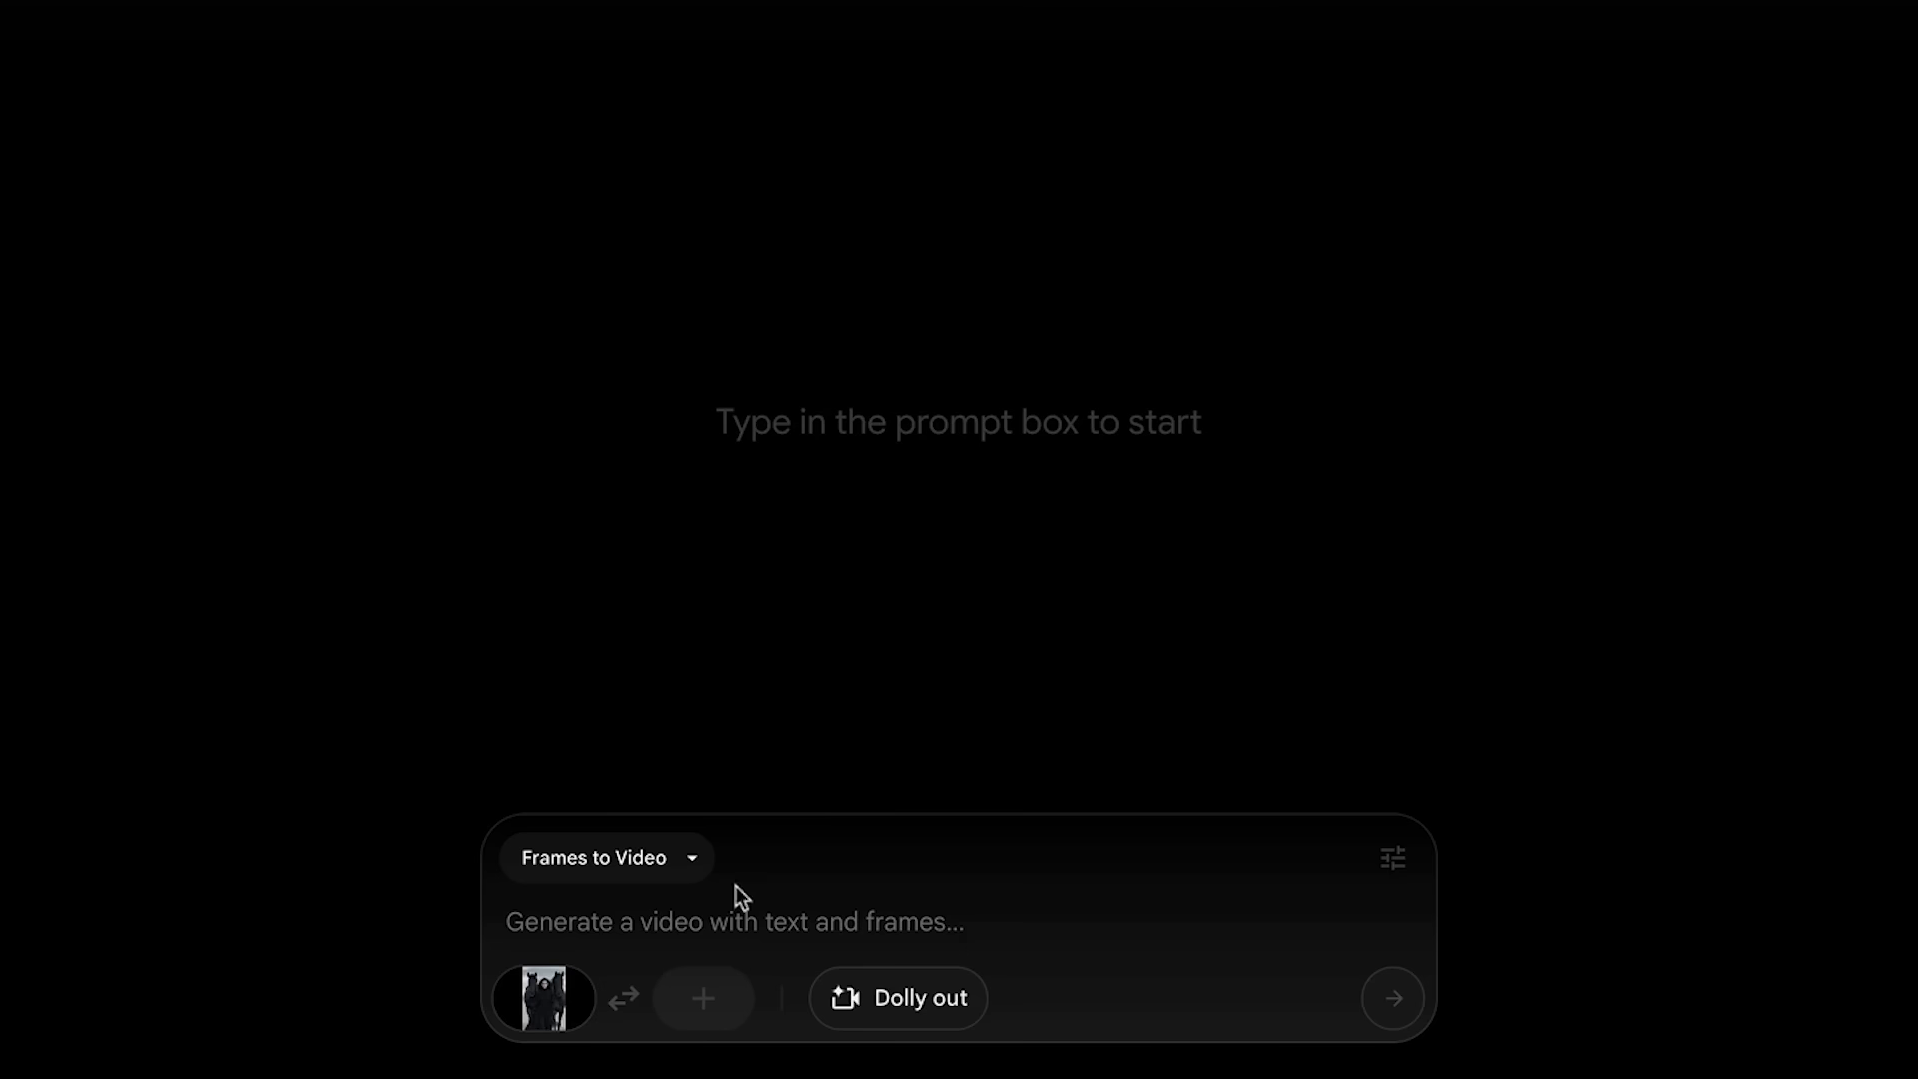
{"action": "left_click", "coordinate": [617, 917]}
{"action": "type", "text": "have the woman look at the camera while walking in a sexy style. Than make the horses jump"}
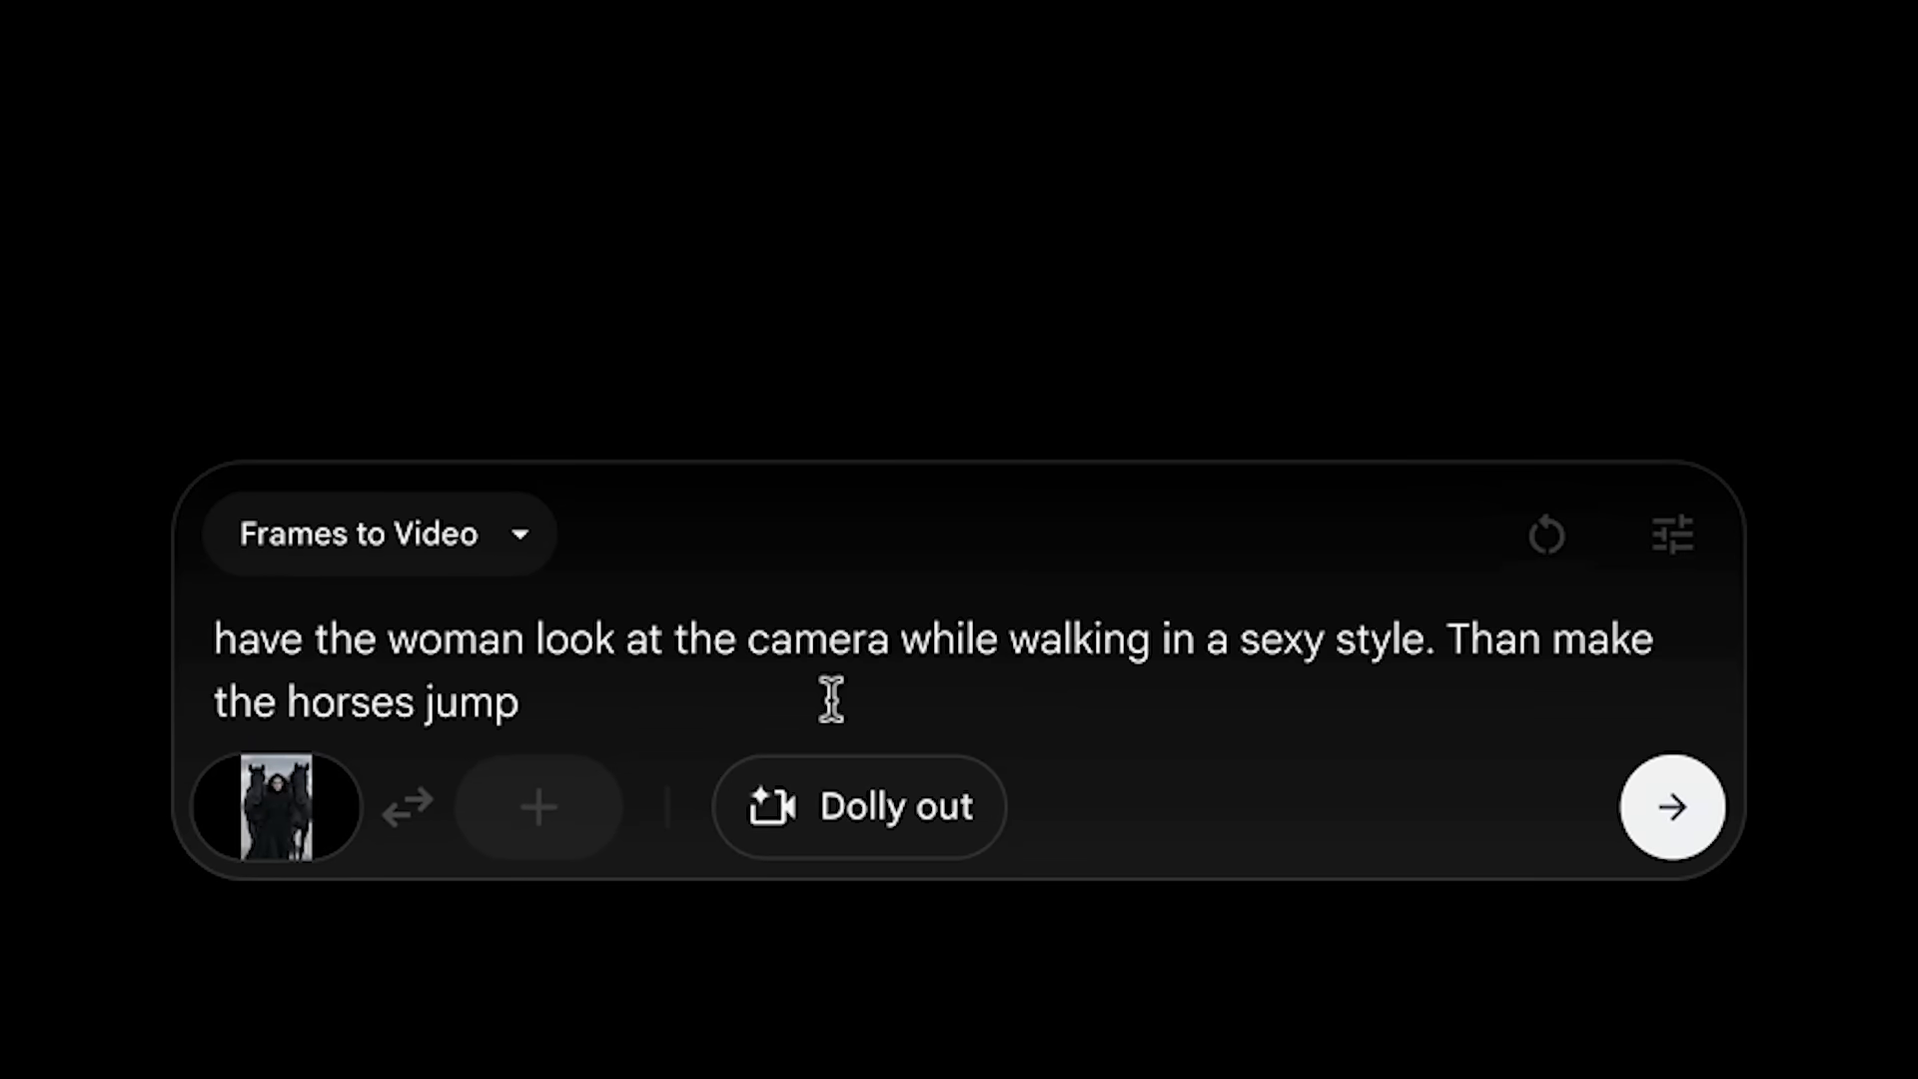
Keep Veo 2 - Quality as the model and generate the videos
{"action": "left_click", "coordinate": [1682, 545]}
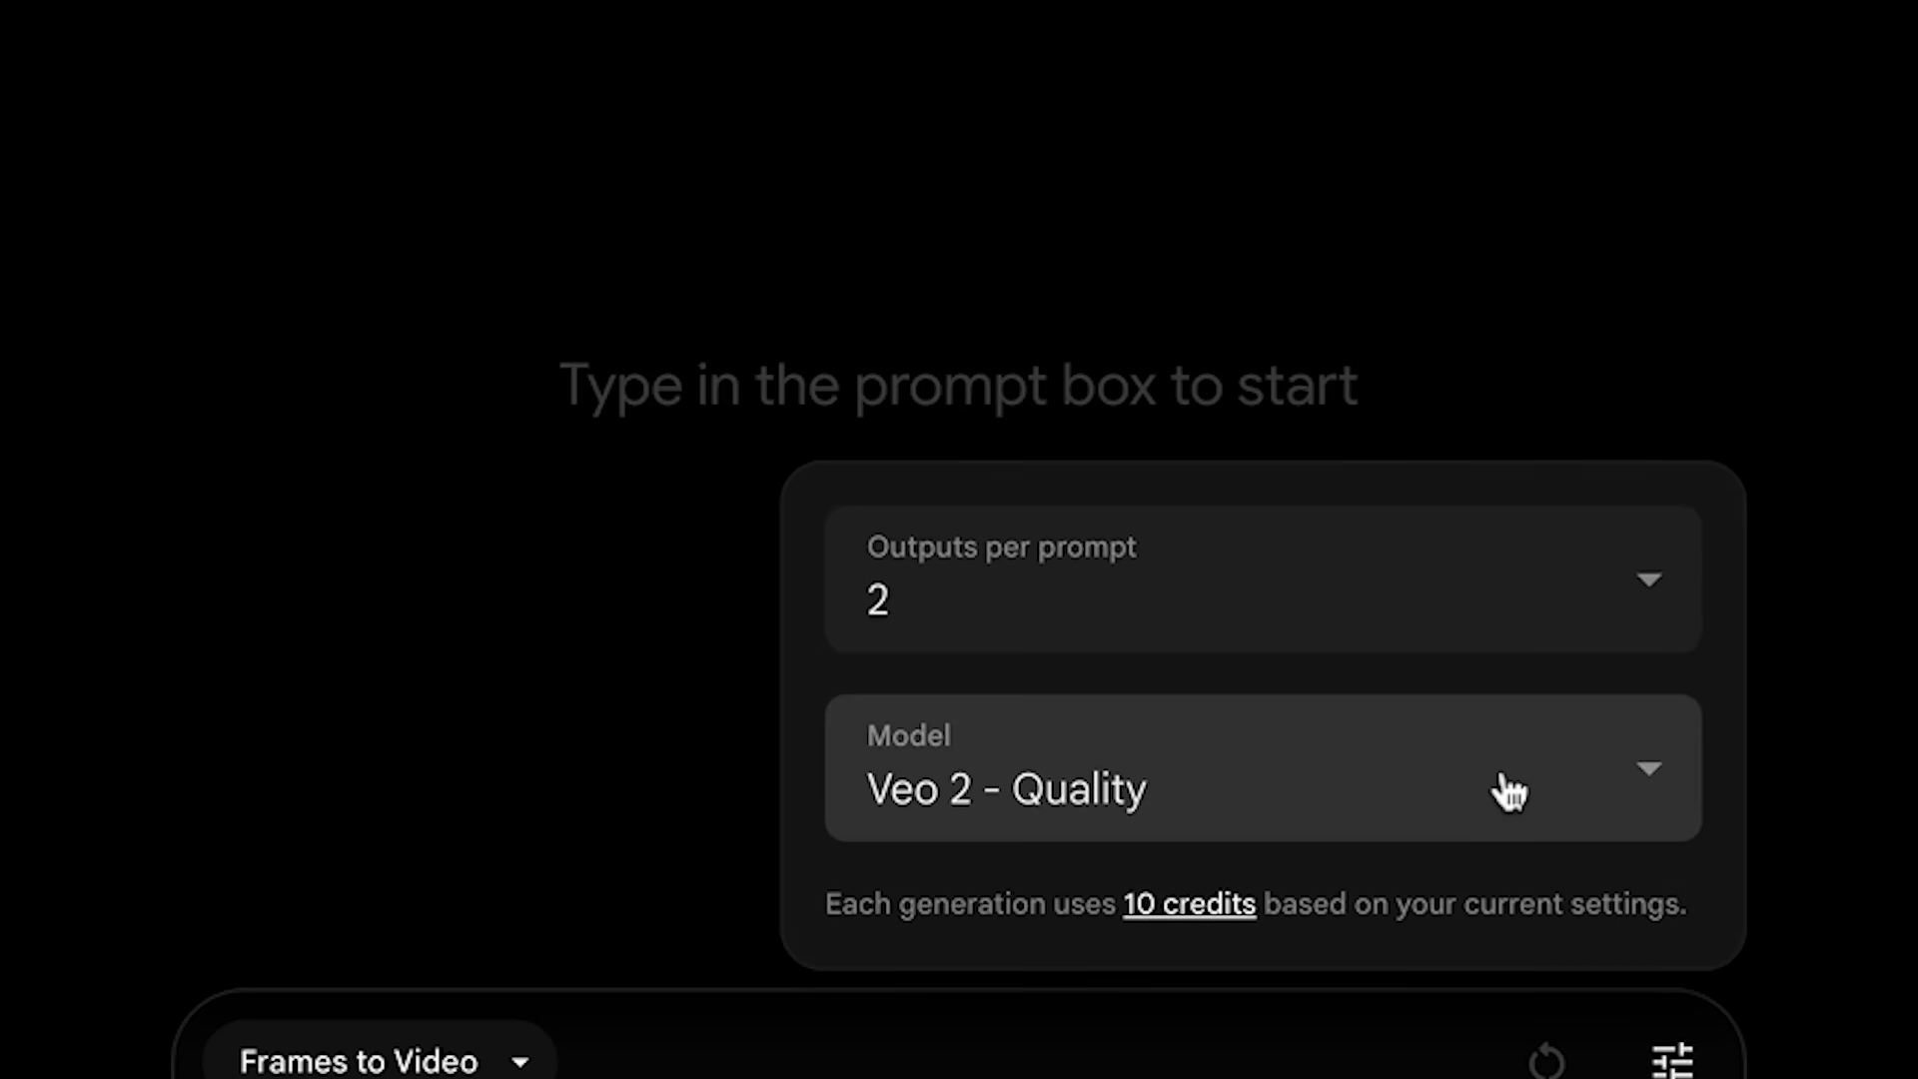
{"action": "left_click", "coordinate": [1509, 791]}
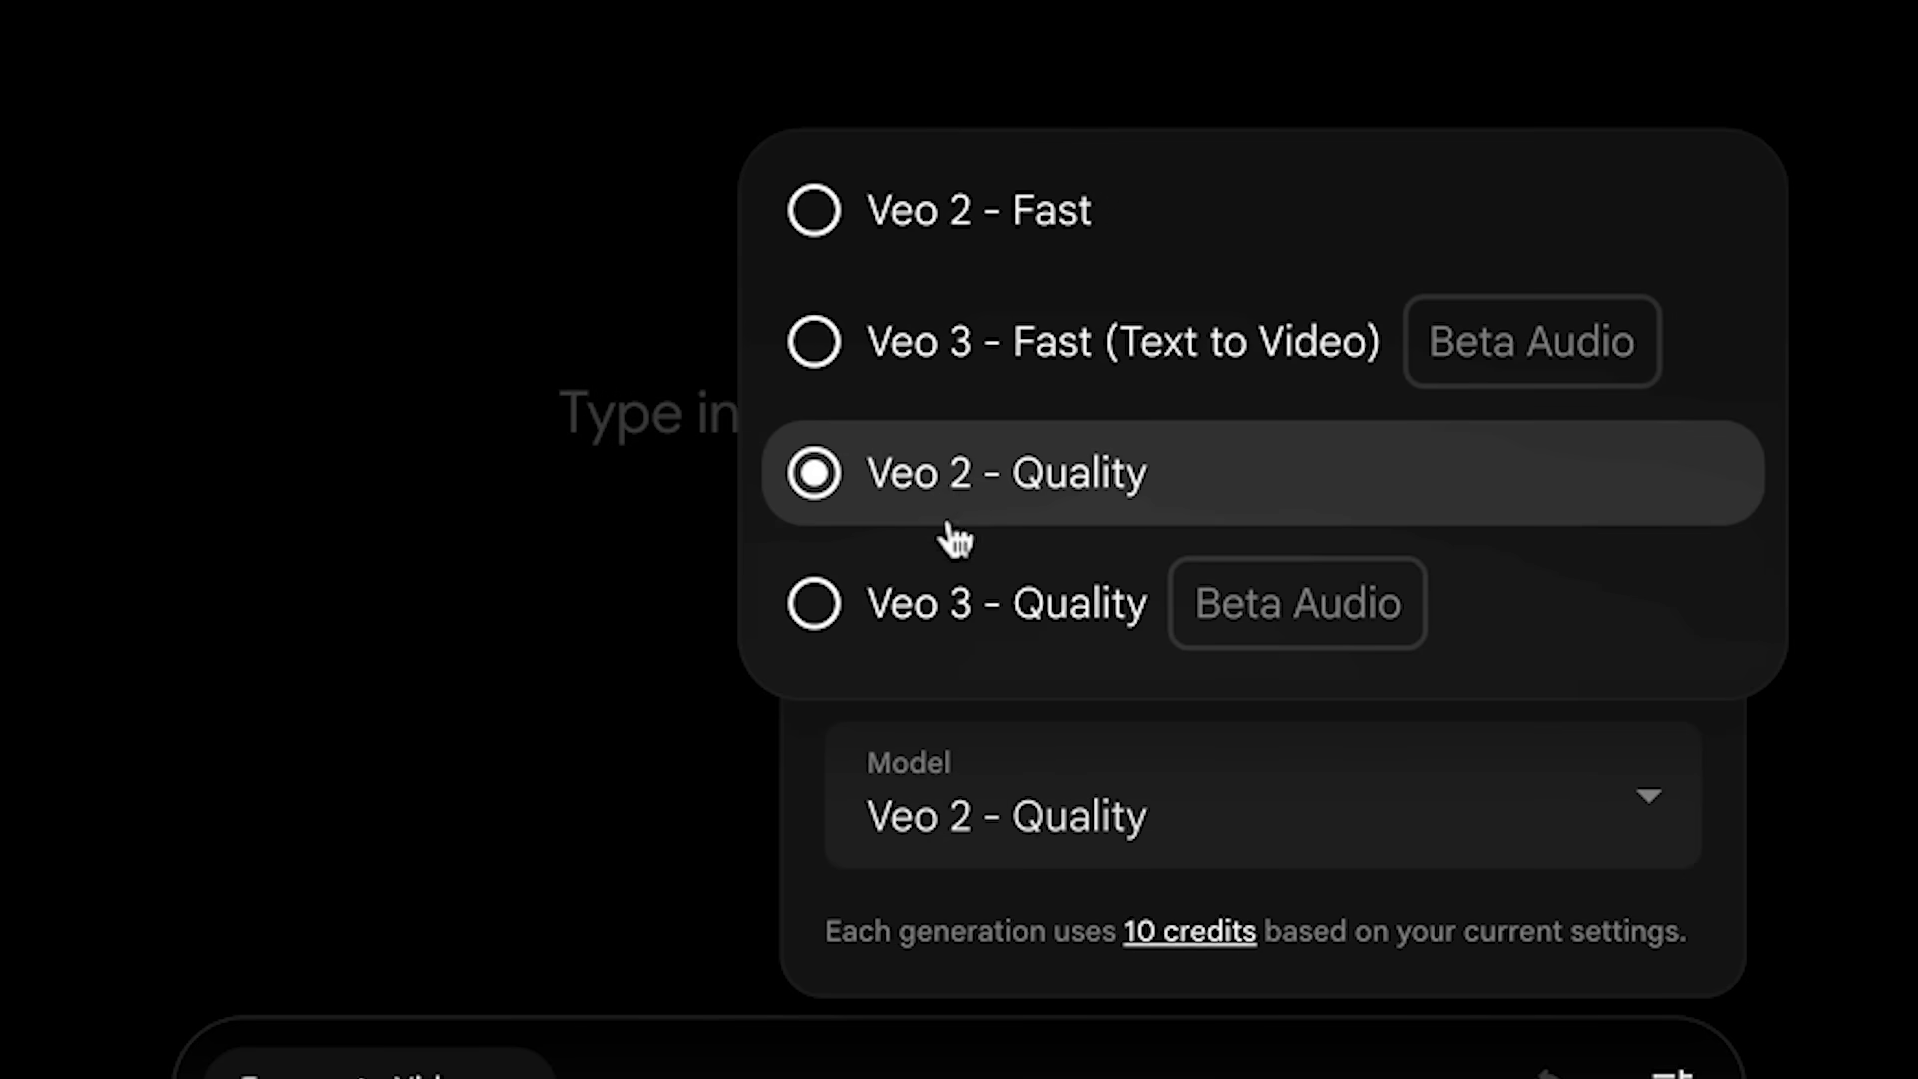
{"action": "left_click", "coordinate": [968, 496]}
{"action": "left_click", "coordinate": [338, 526]}
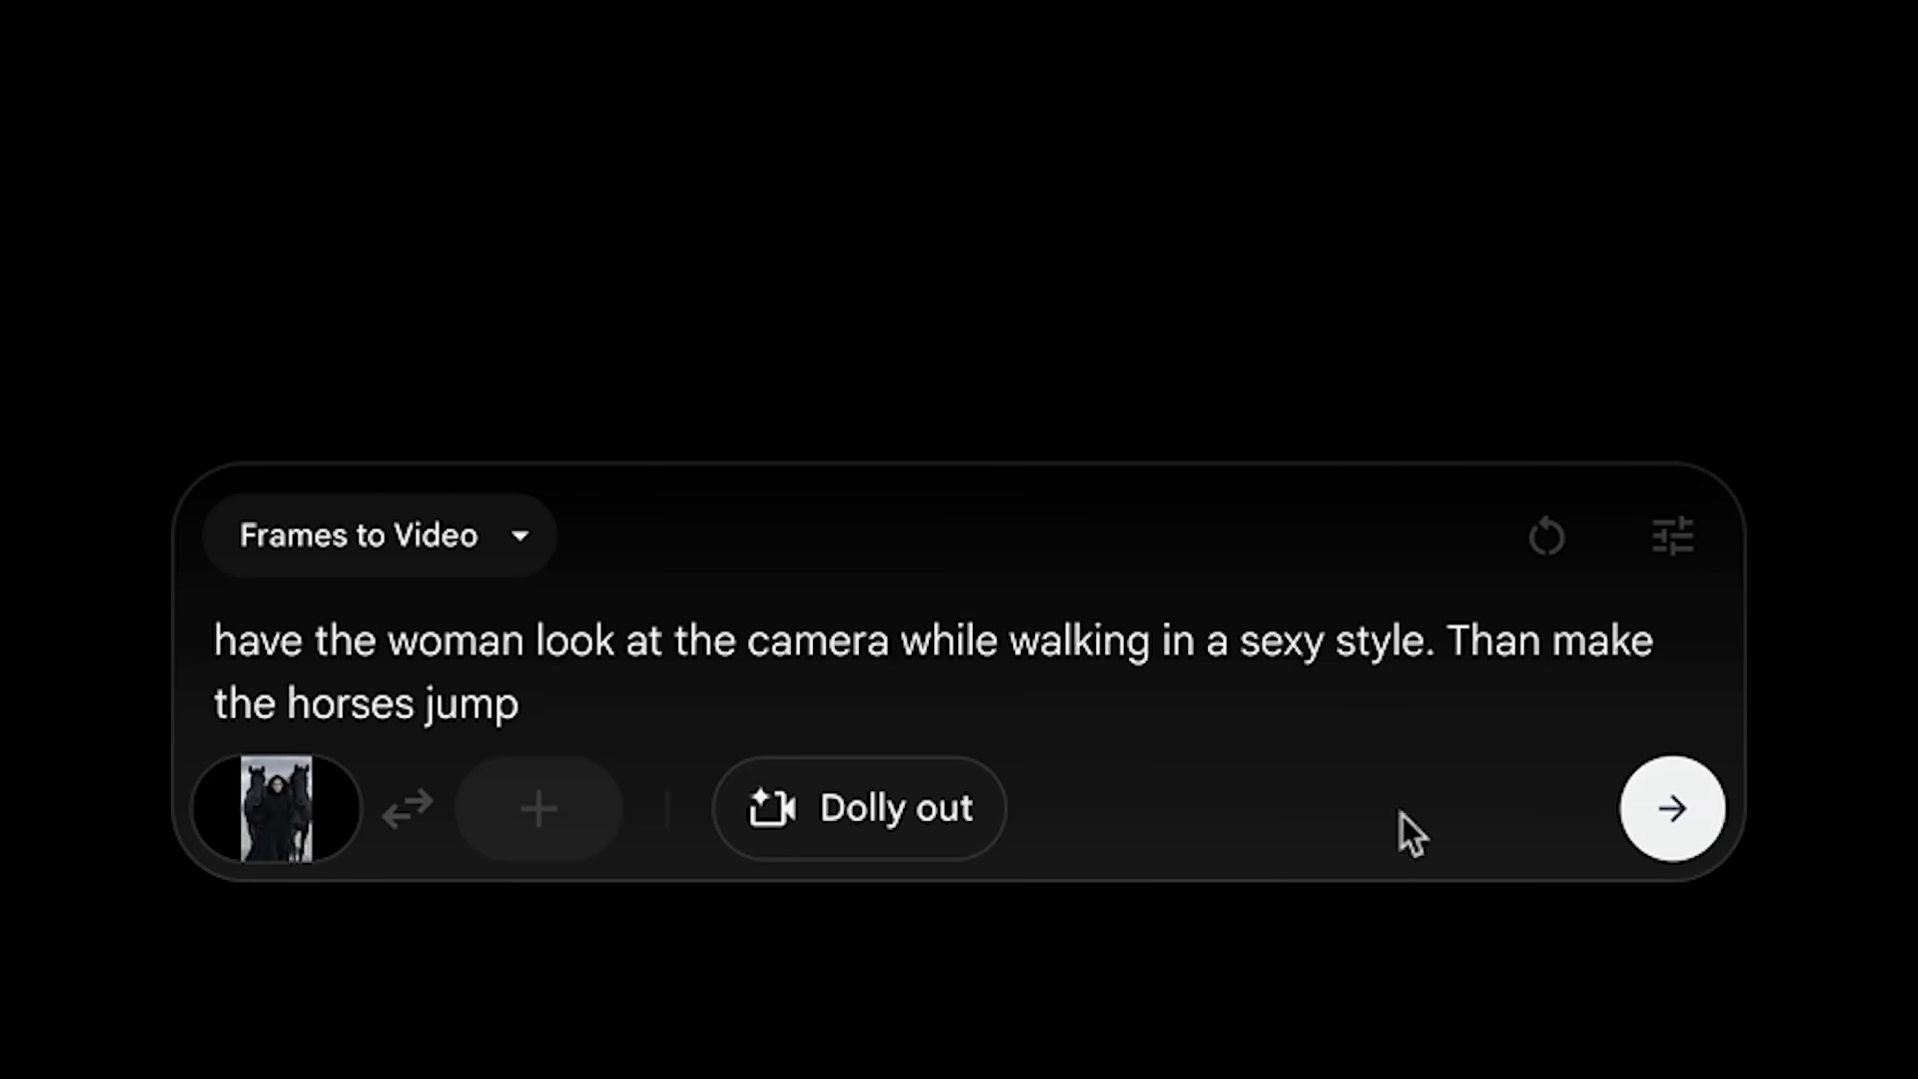
{"action": "left_click", "coordinate": [1680, 854]}
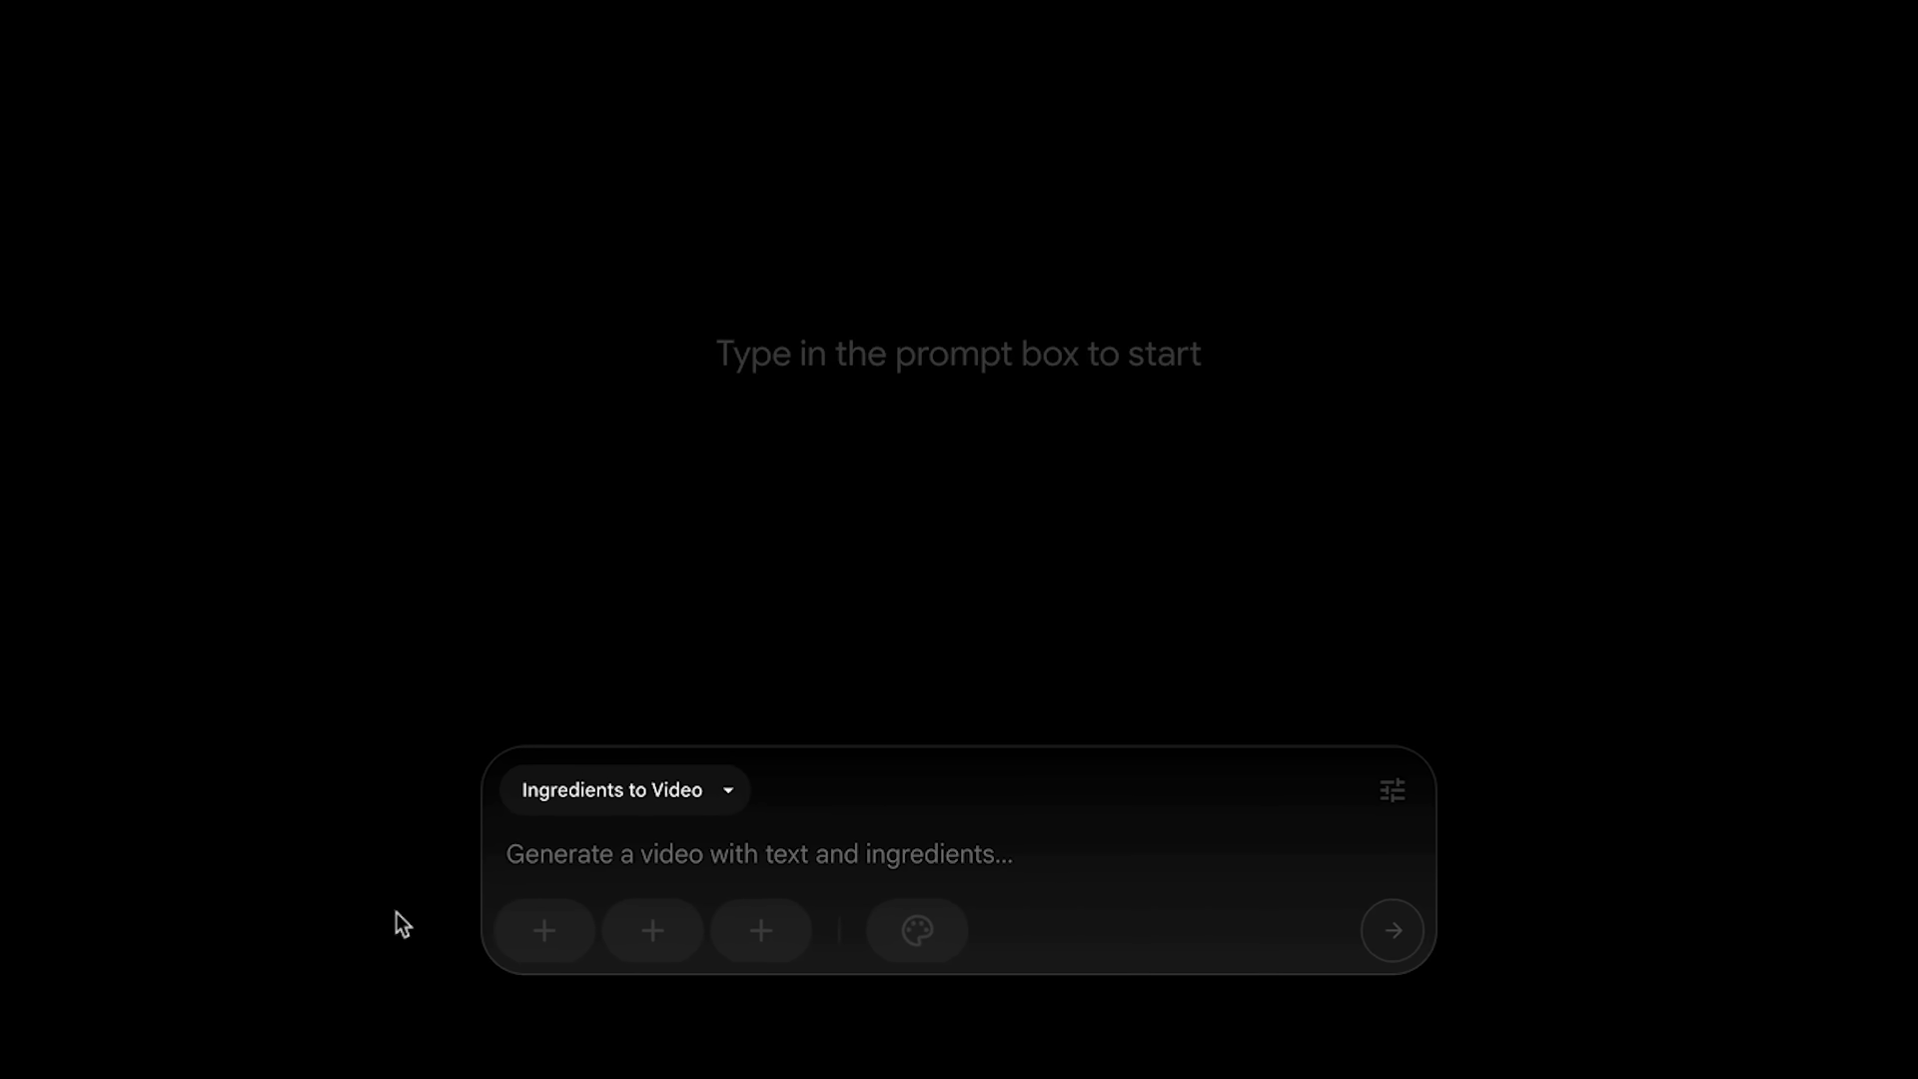
Add the ballet dancer, cooking and fire scene images as the three ingredients
{"action": "left_click", "coordinate": [536, 932]}
{"action": "left_click", "coordinate": [852, 243]}
{"action": "left_click", "coordinate": [652, 930]}
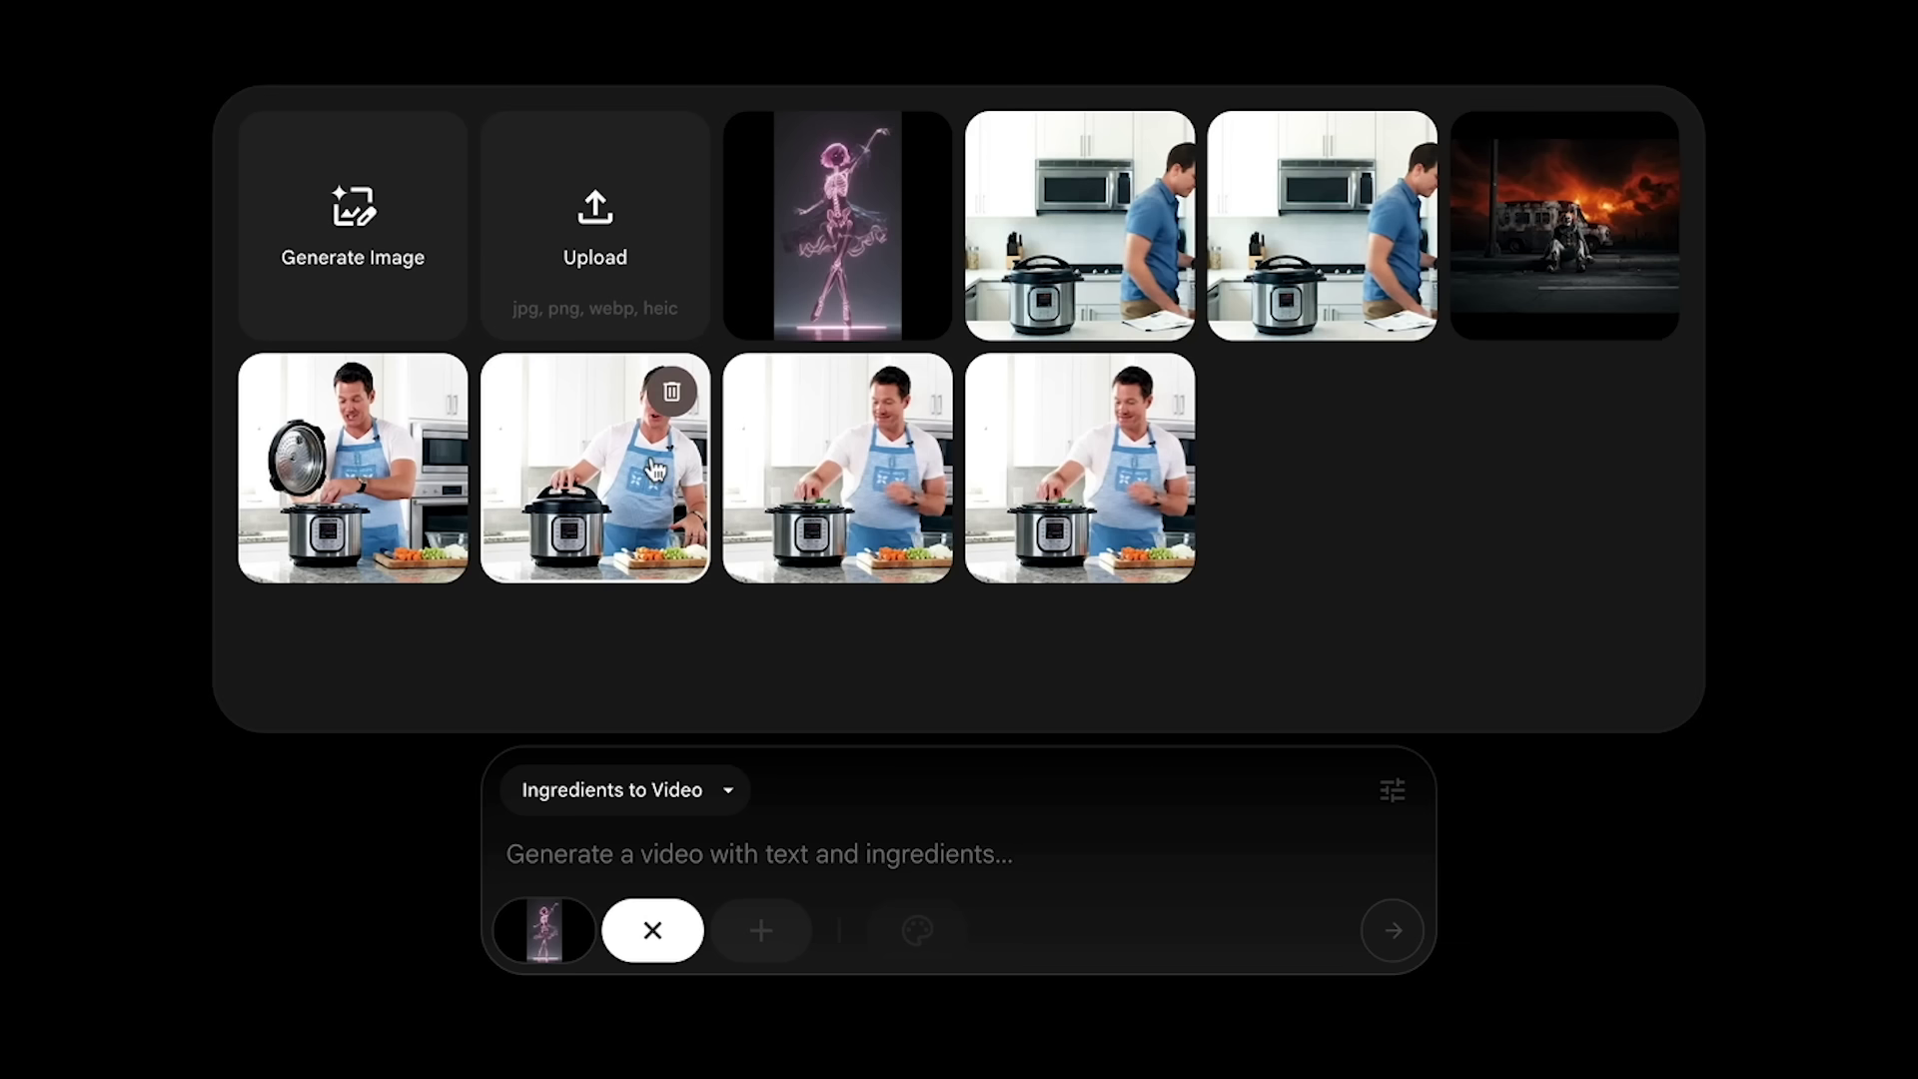
{"action": "left_click", "coordinate": [632, 485]}
{"action": "left_click", "coordinate": [760, 930]}
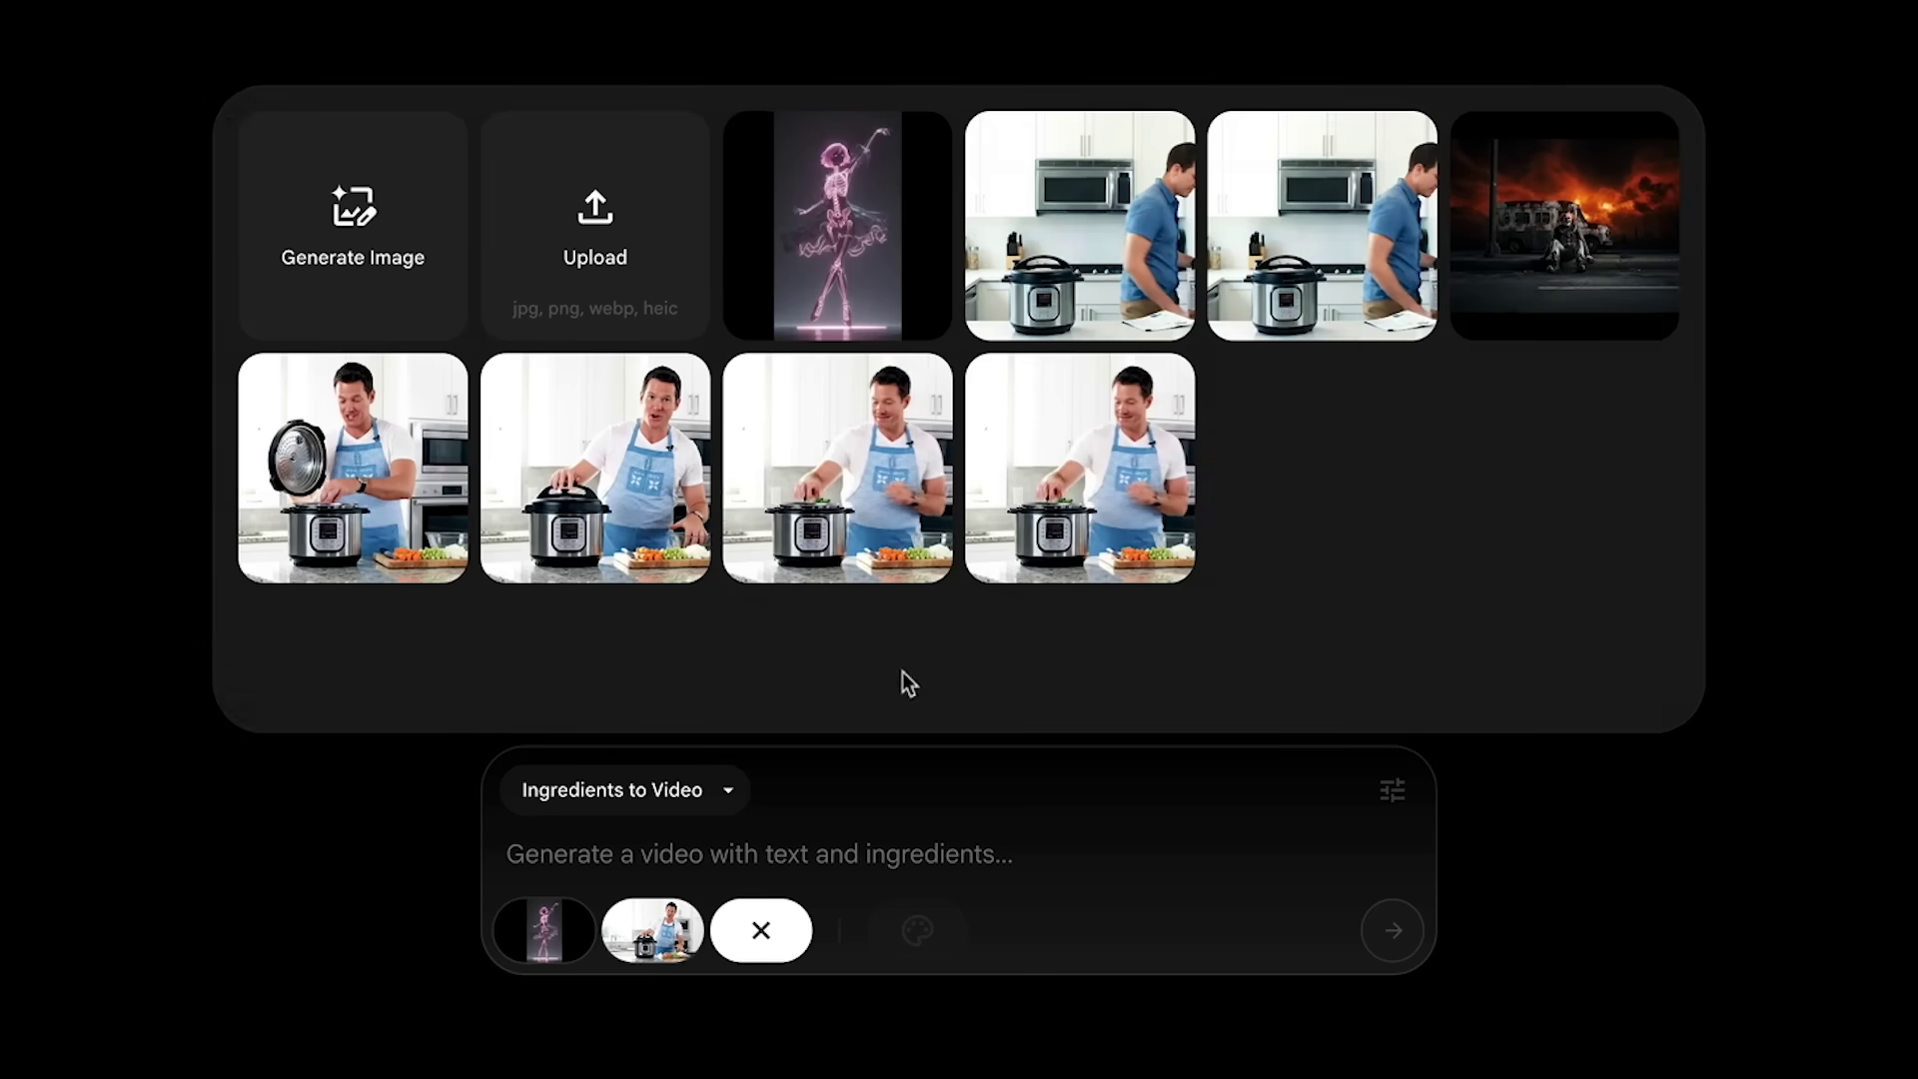
{"action": "left_click", "coordinate": [1566, 244]}
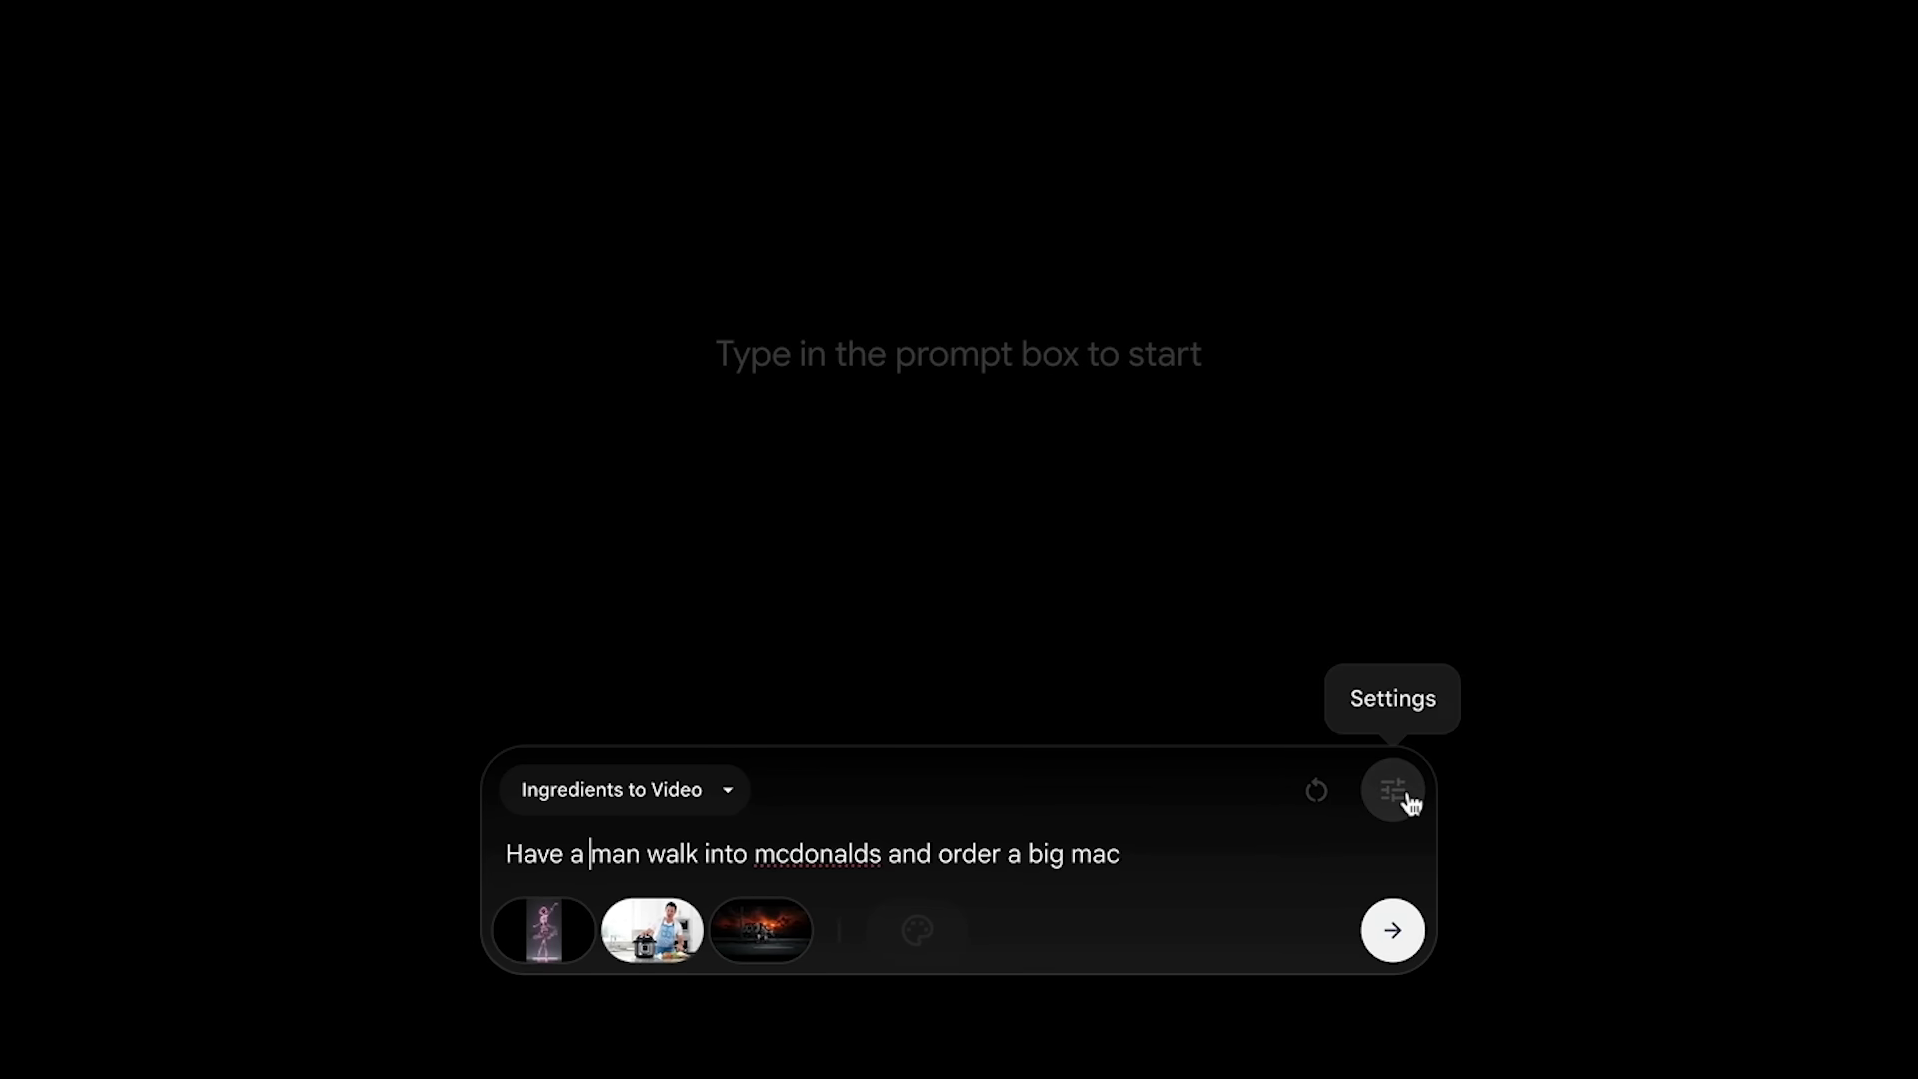
Confirm Veo 2 - Quality as the video model in settings
{"action": "left_click", "coordinate": [1409, 804]}
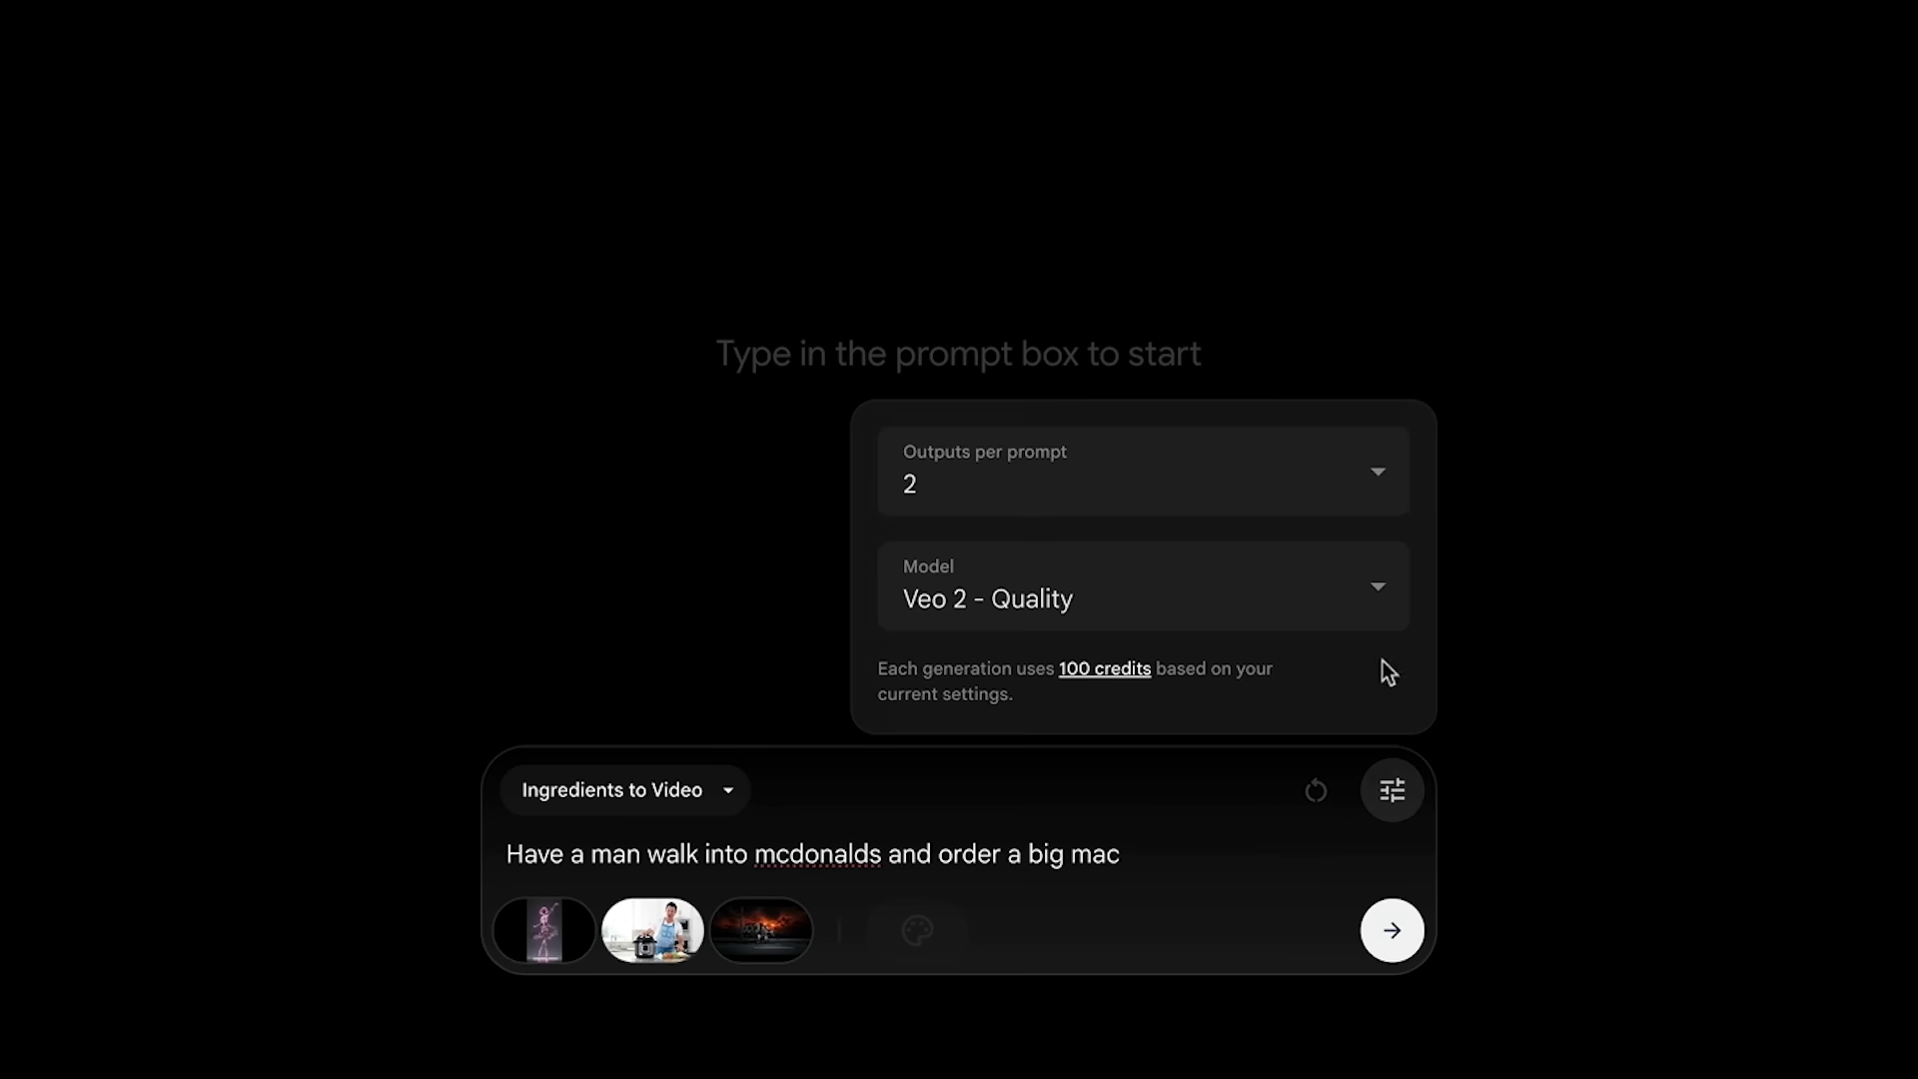
{"action": "left_click", "coordinate": [1003, 597]}
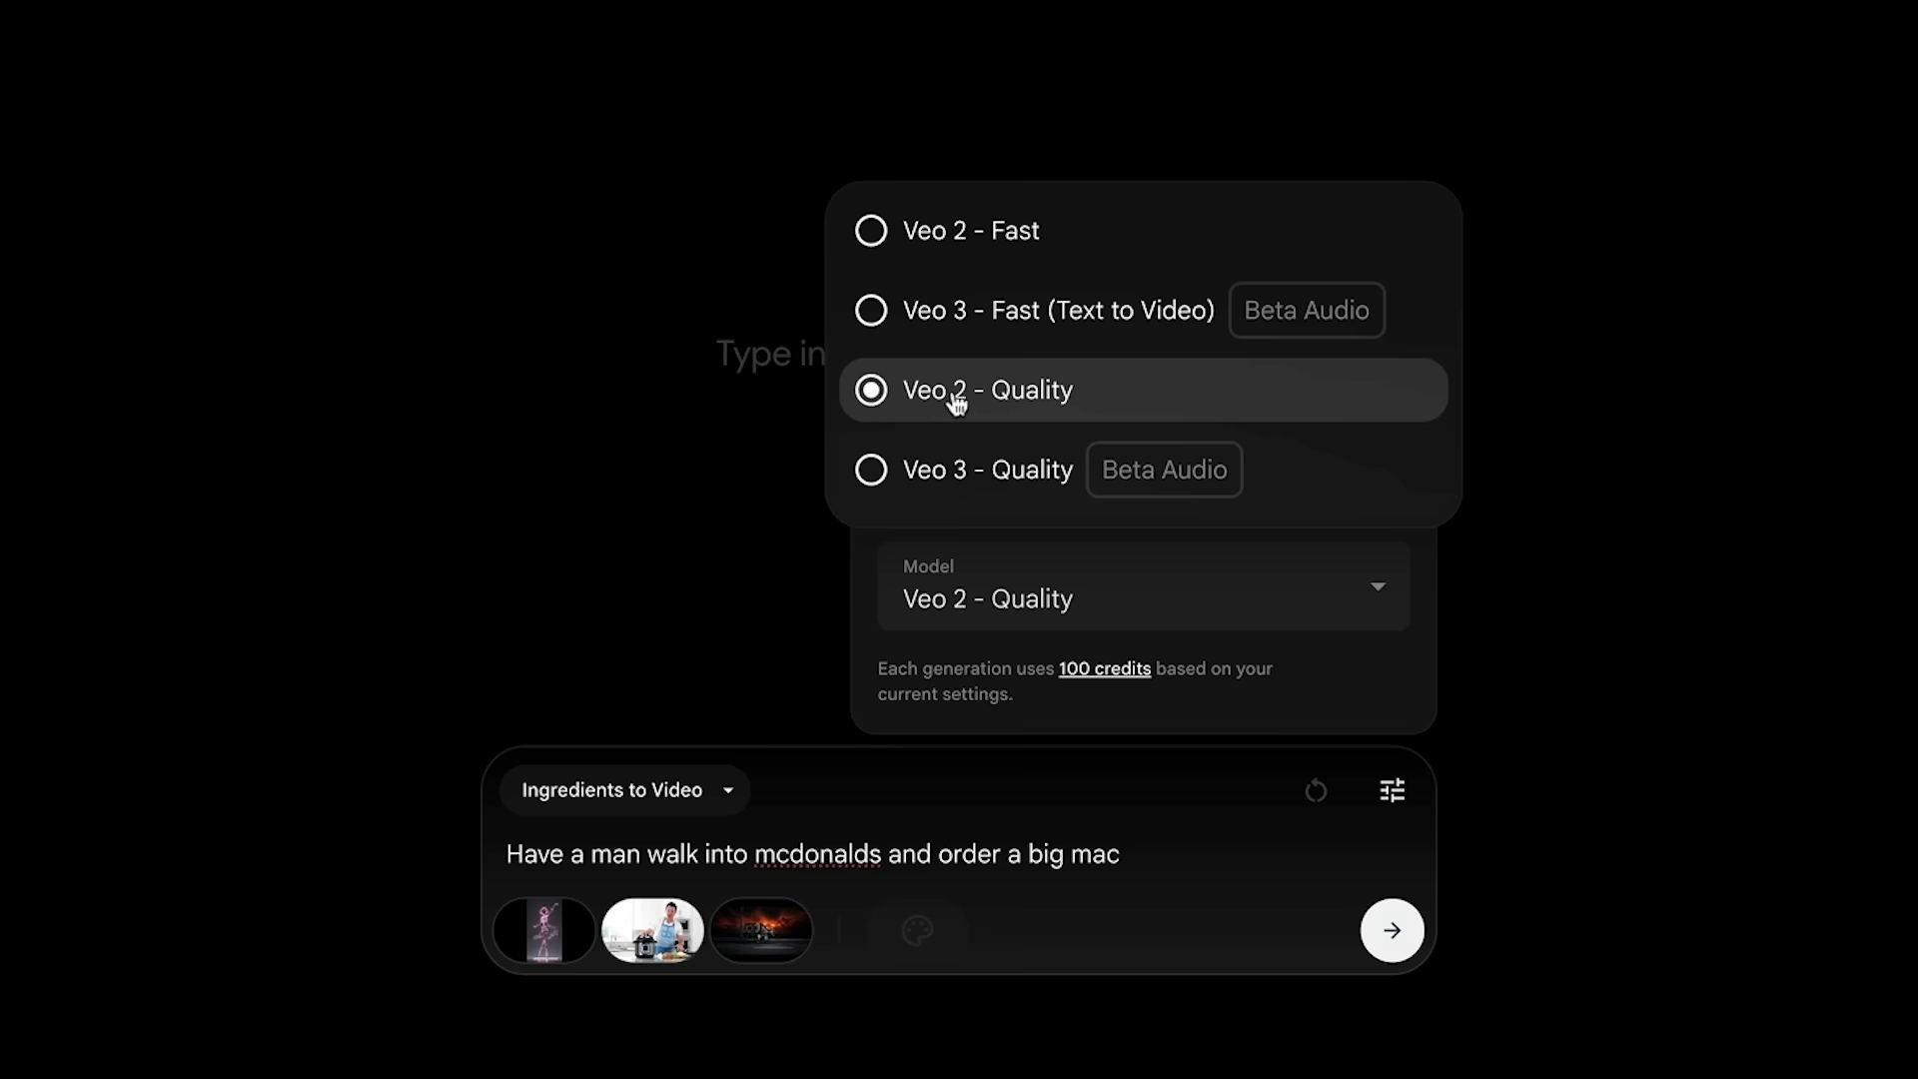
{"action": "left_click", "coordinate": [954, 400]}
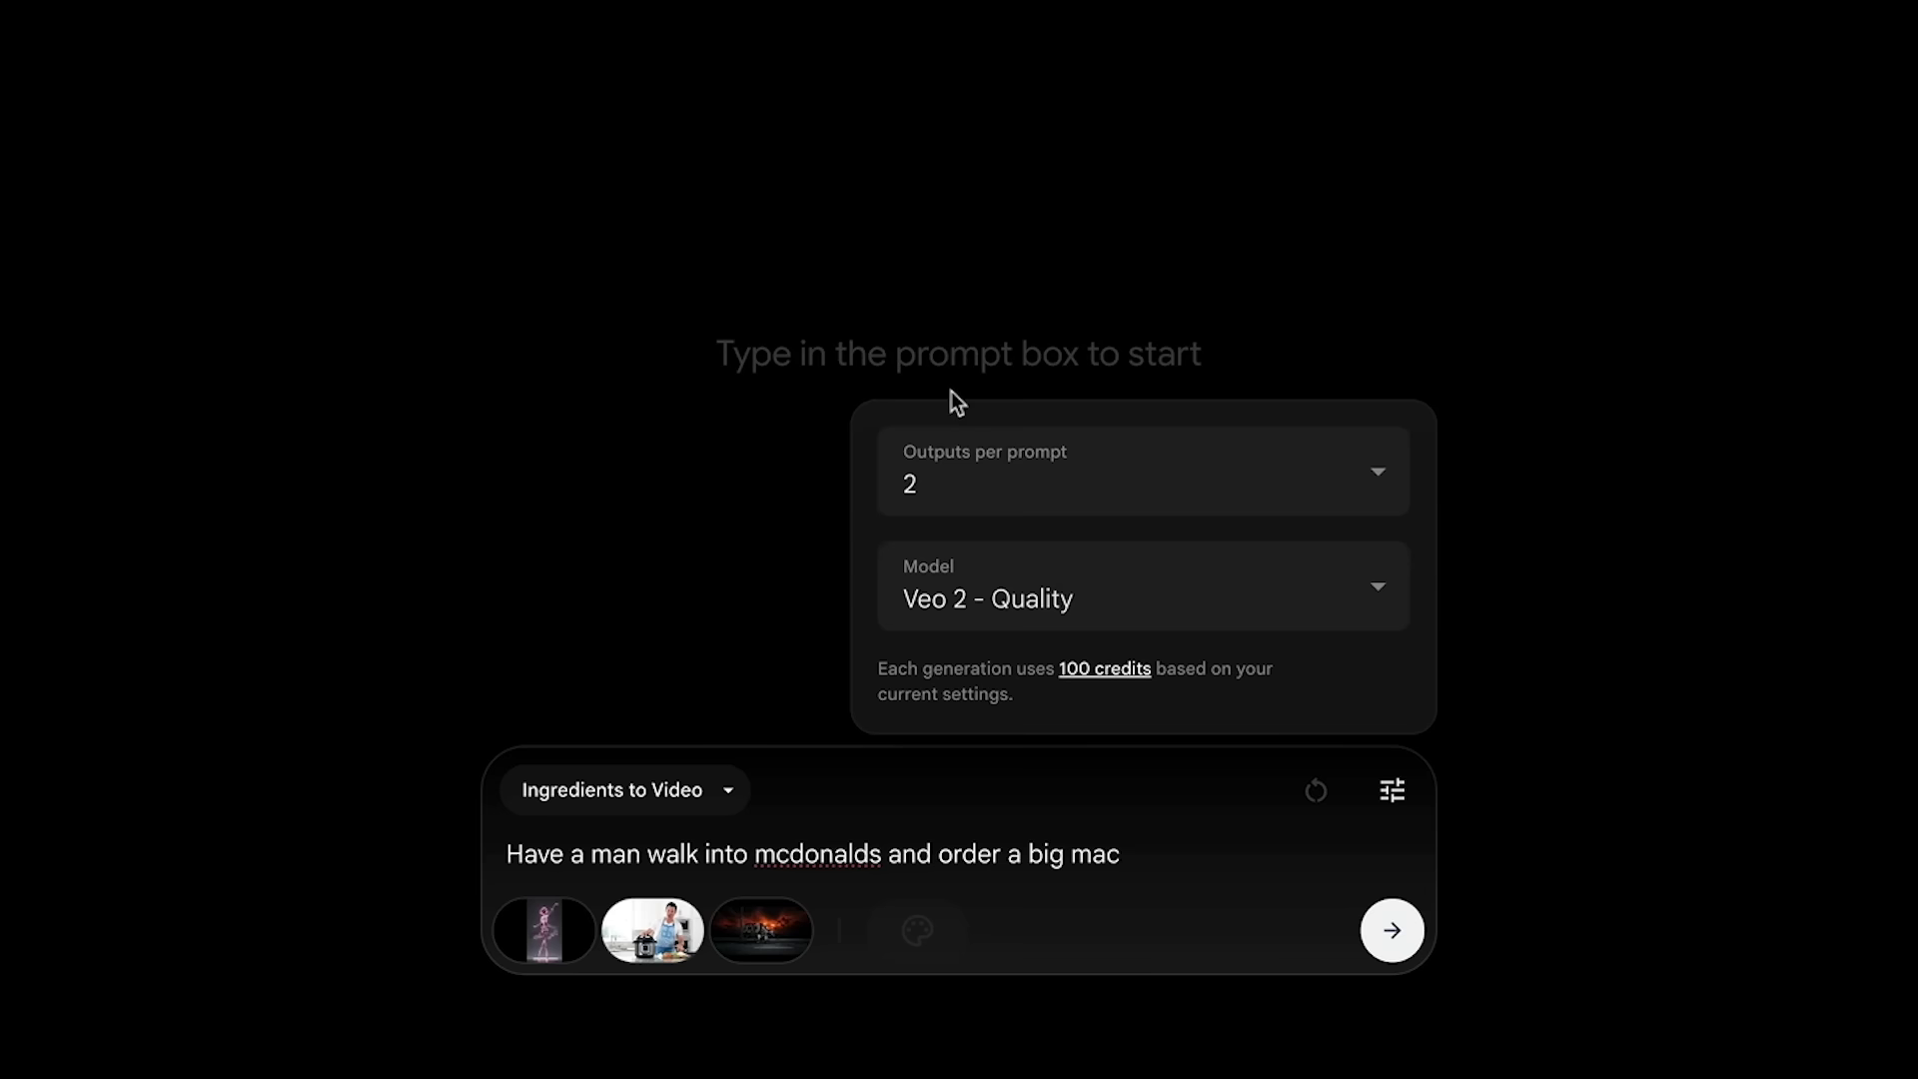
{"action": "left_click", "coordinate": [642, 493]}
Generate the big mac video from the three ingredients and prompt
{"action": "left_click", "coordinate": [1389, 927]}
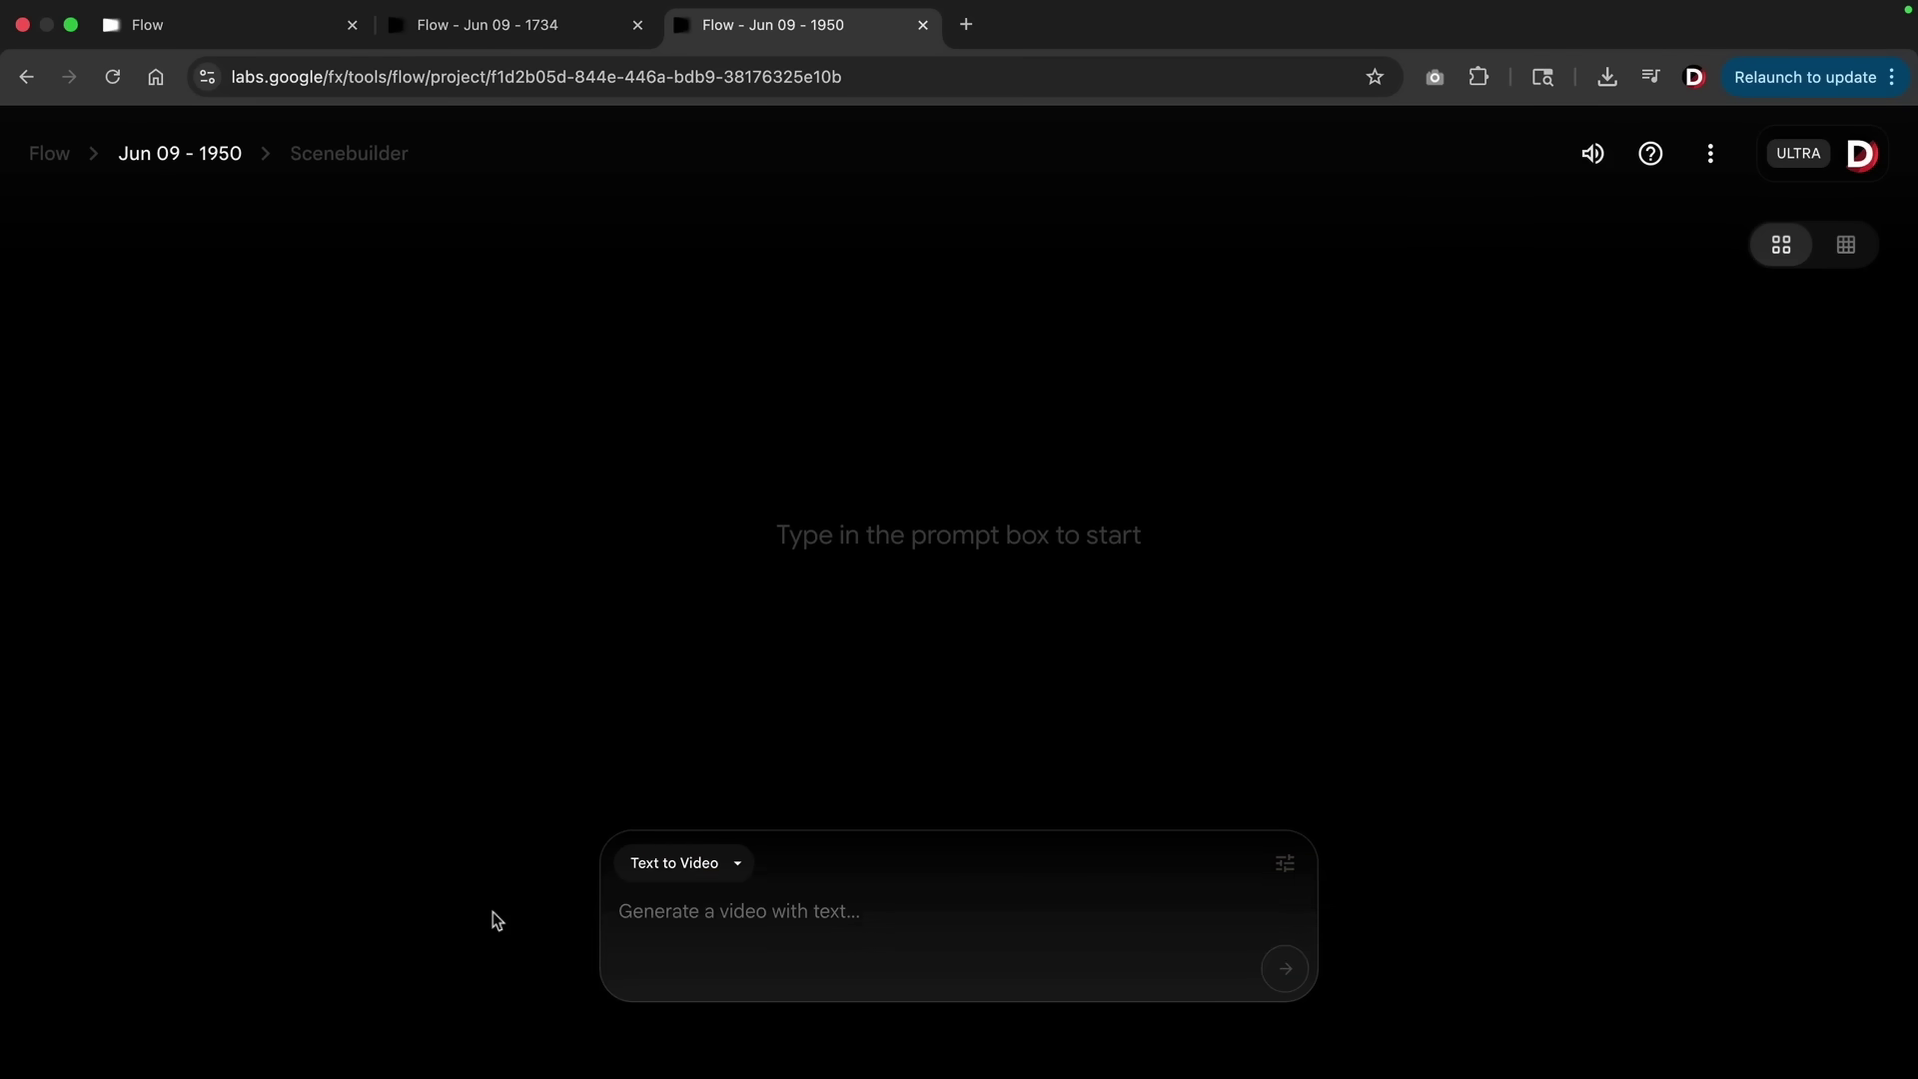
Paste the UFC interview prompt and add 'The Reporter asks "'
{"action": "left_click", "coordinate": [606, 915]}
{"action": "type", "text": "Show a white male reporter interviewing a UFC Fighter after a win against his opponent in the ring,"}
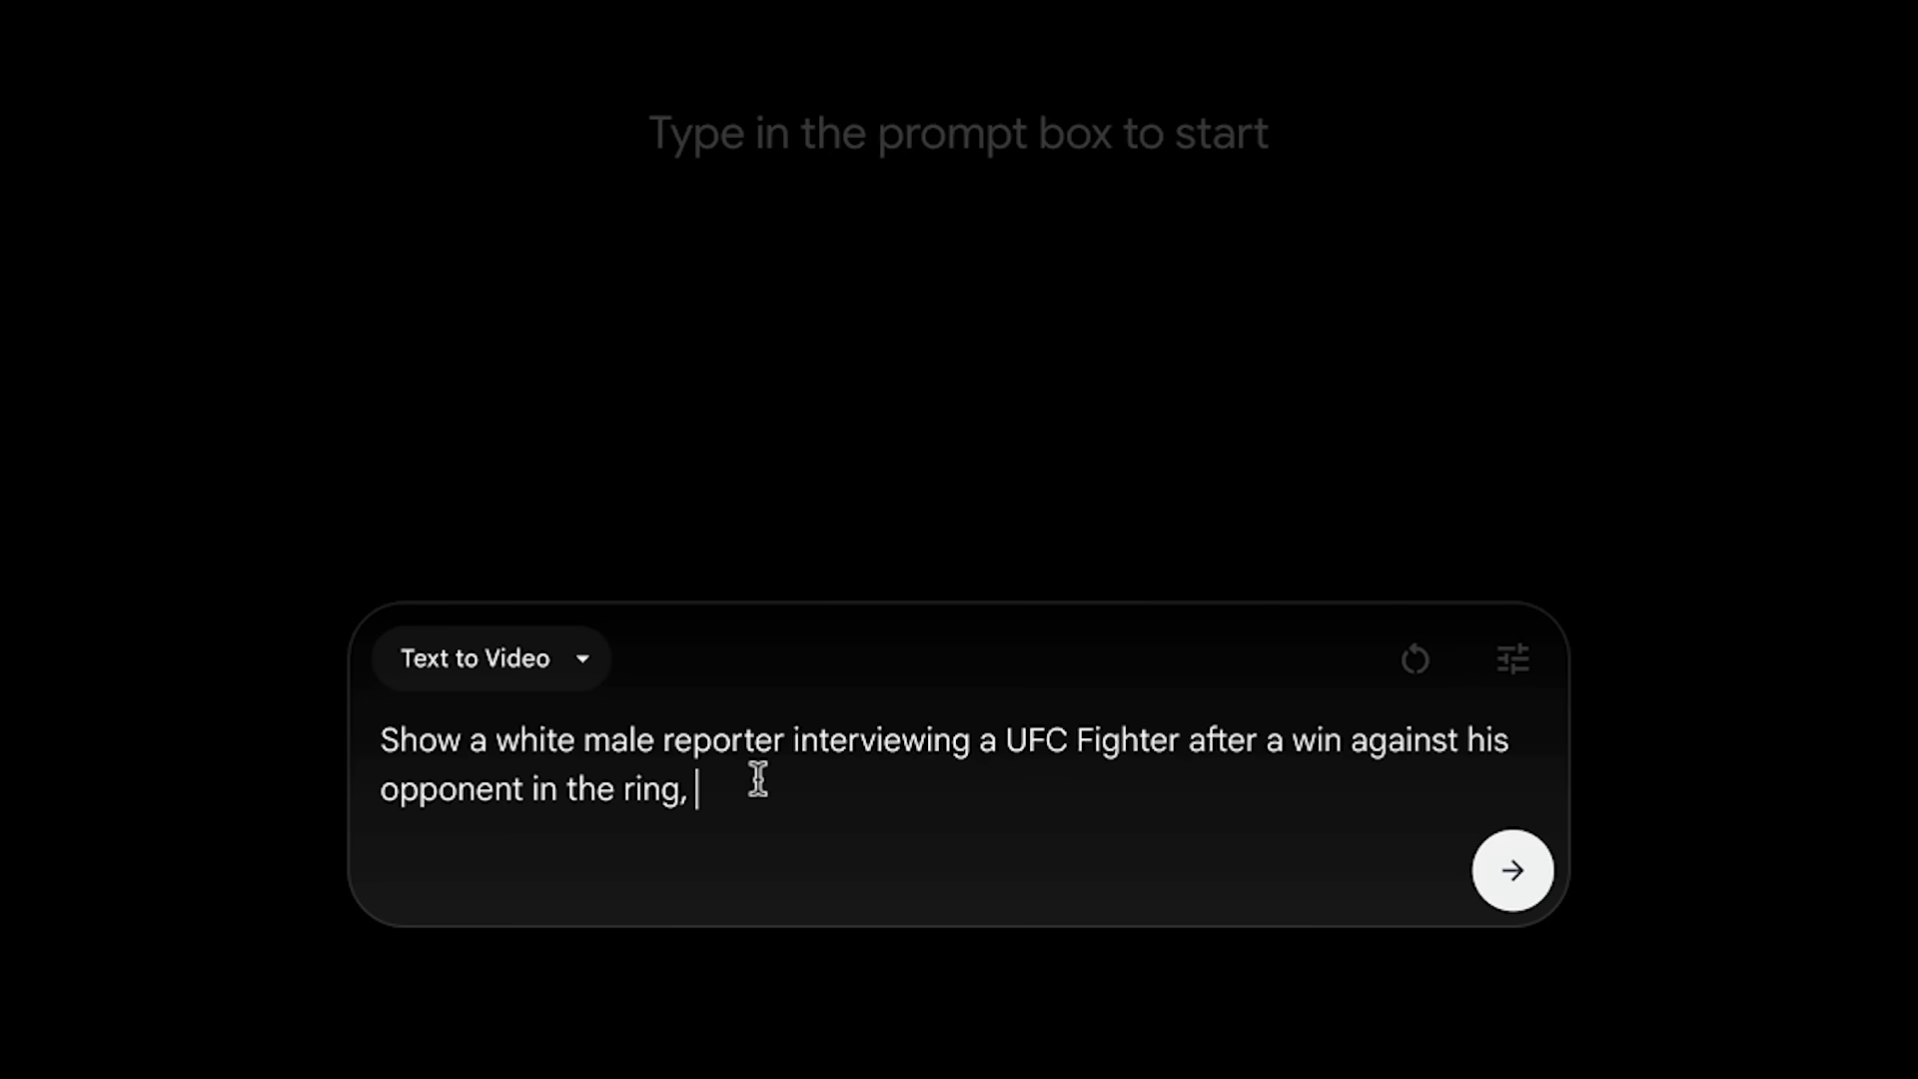
{"action": "type", "text": "The Reporter asks"}
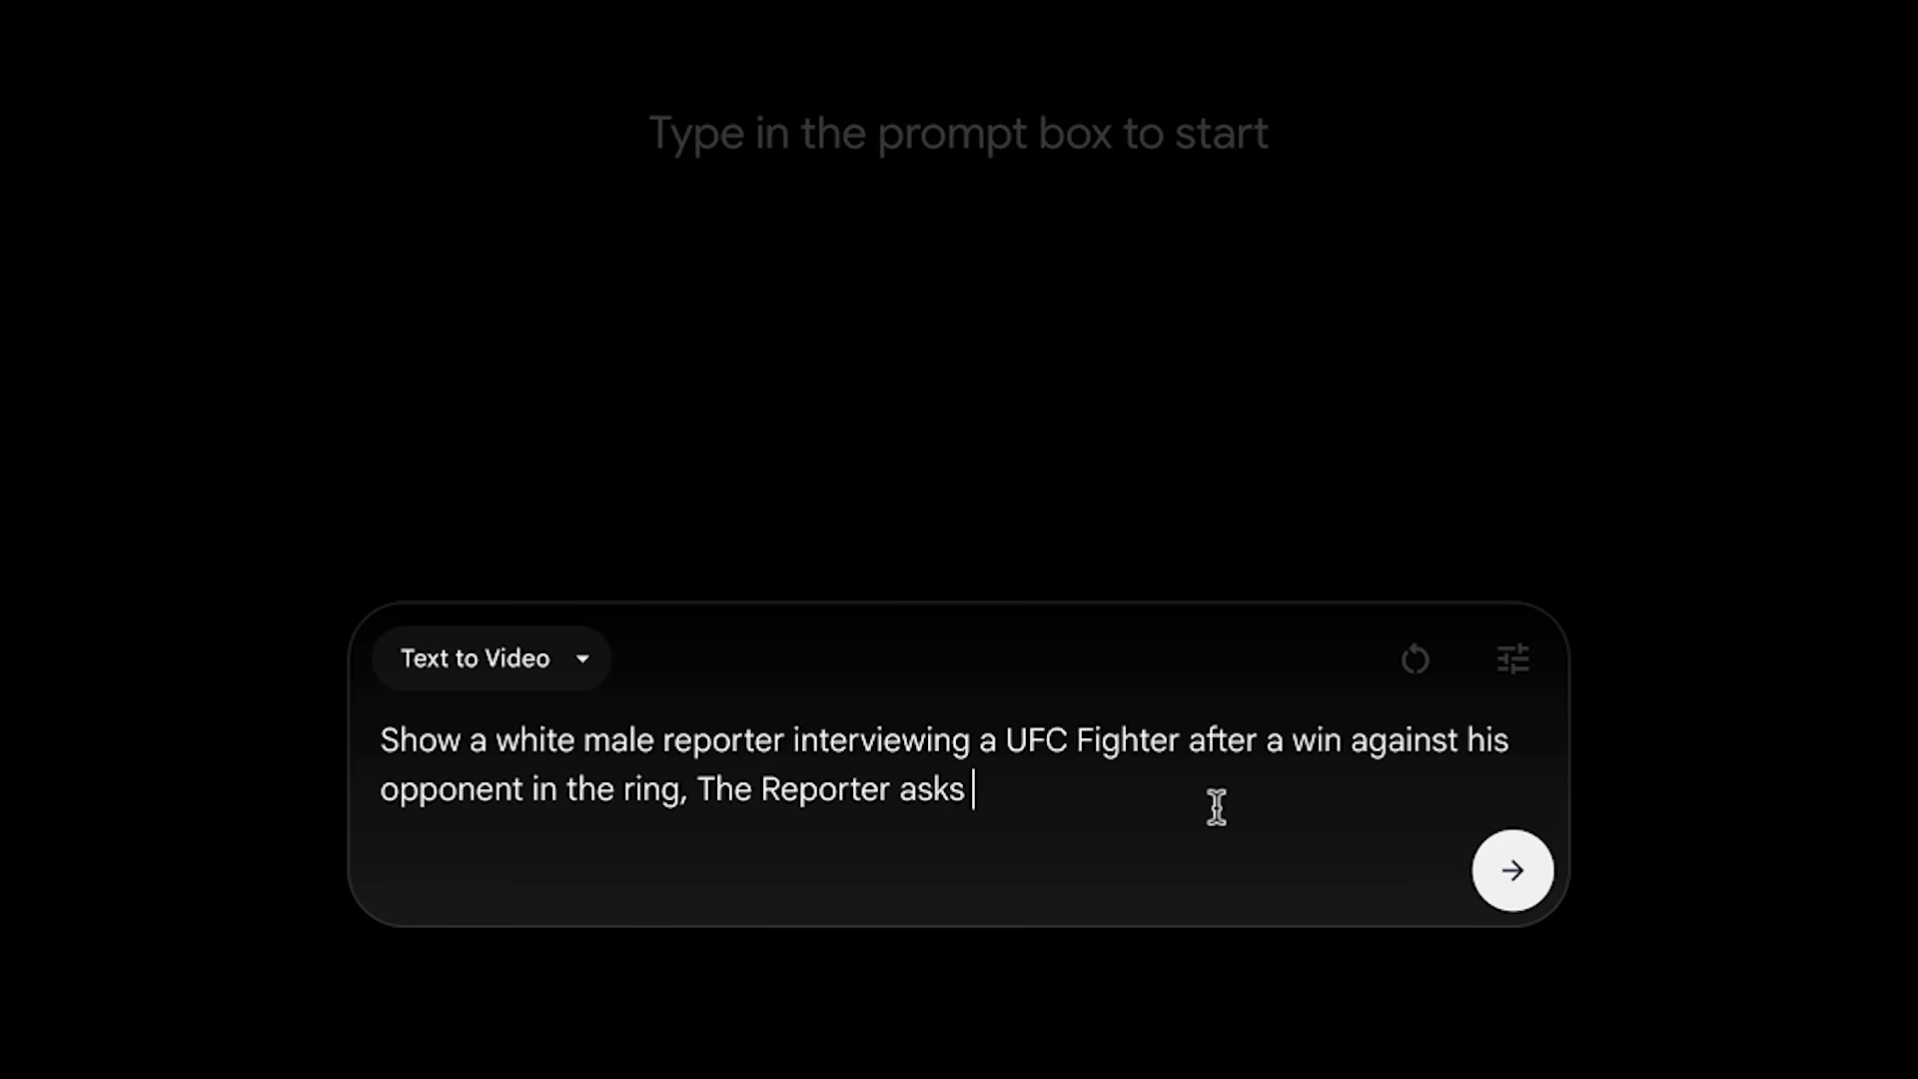
{"action": "type", "text": "  \""}
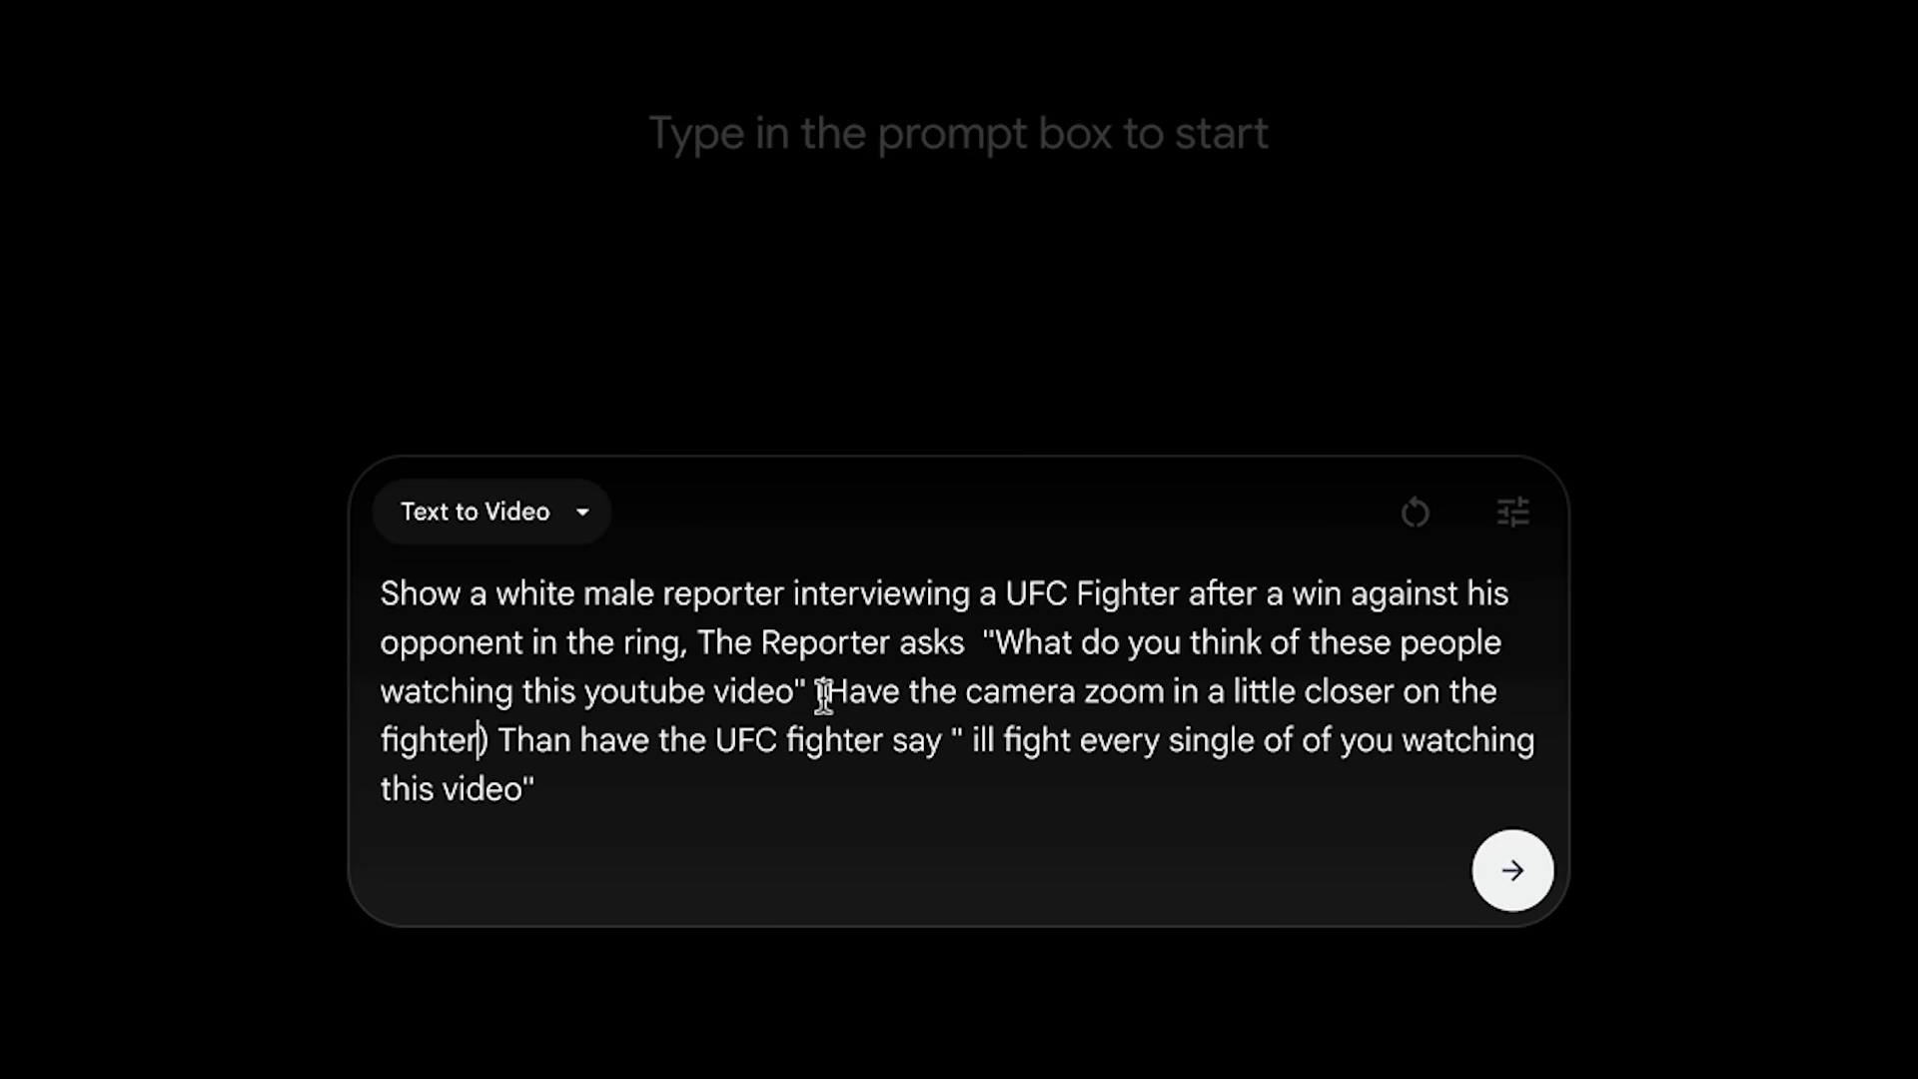
Review the camera zoom line, then type 'yout' after 'this' on the last line
{"action": "left_click_drag", "start_coordinate": [823, 695], "coordinate": [450, 728]}
{"action": "left_click", "coordinate": [461, 737]}
{"action": "left_click", "coordinate": [438, 789]}
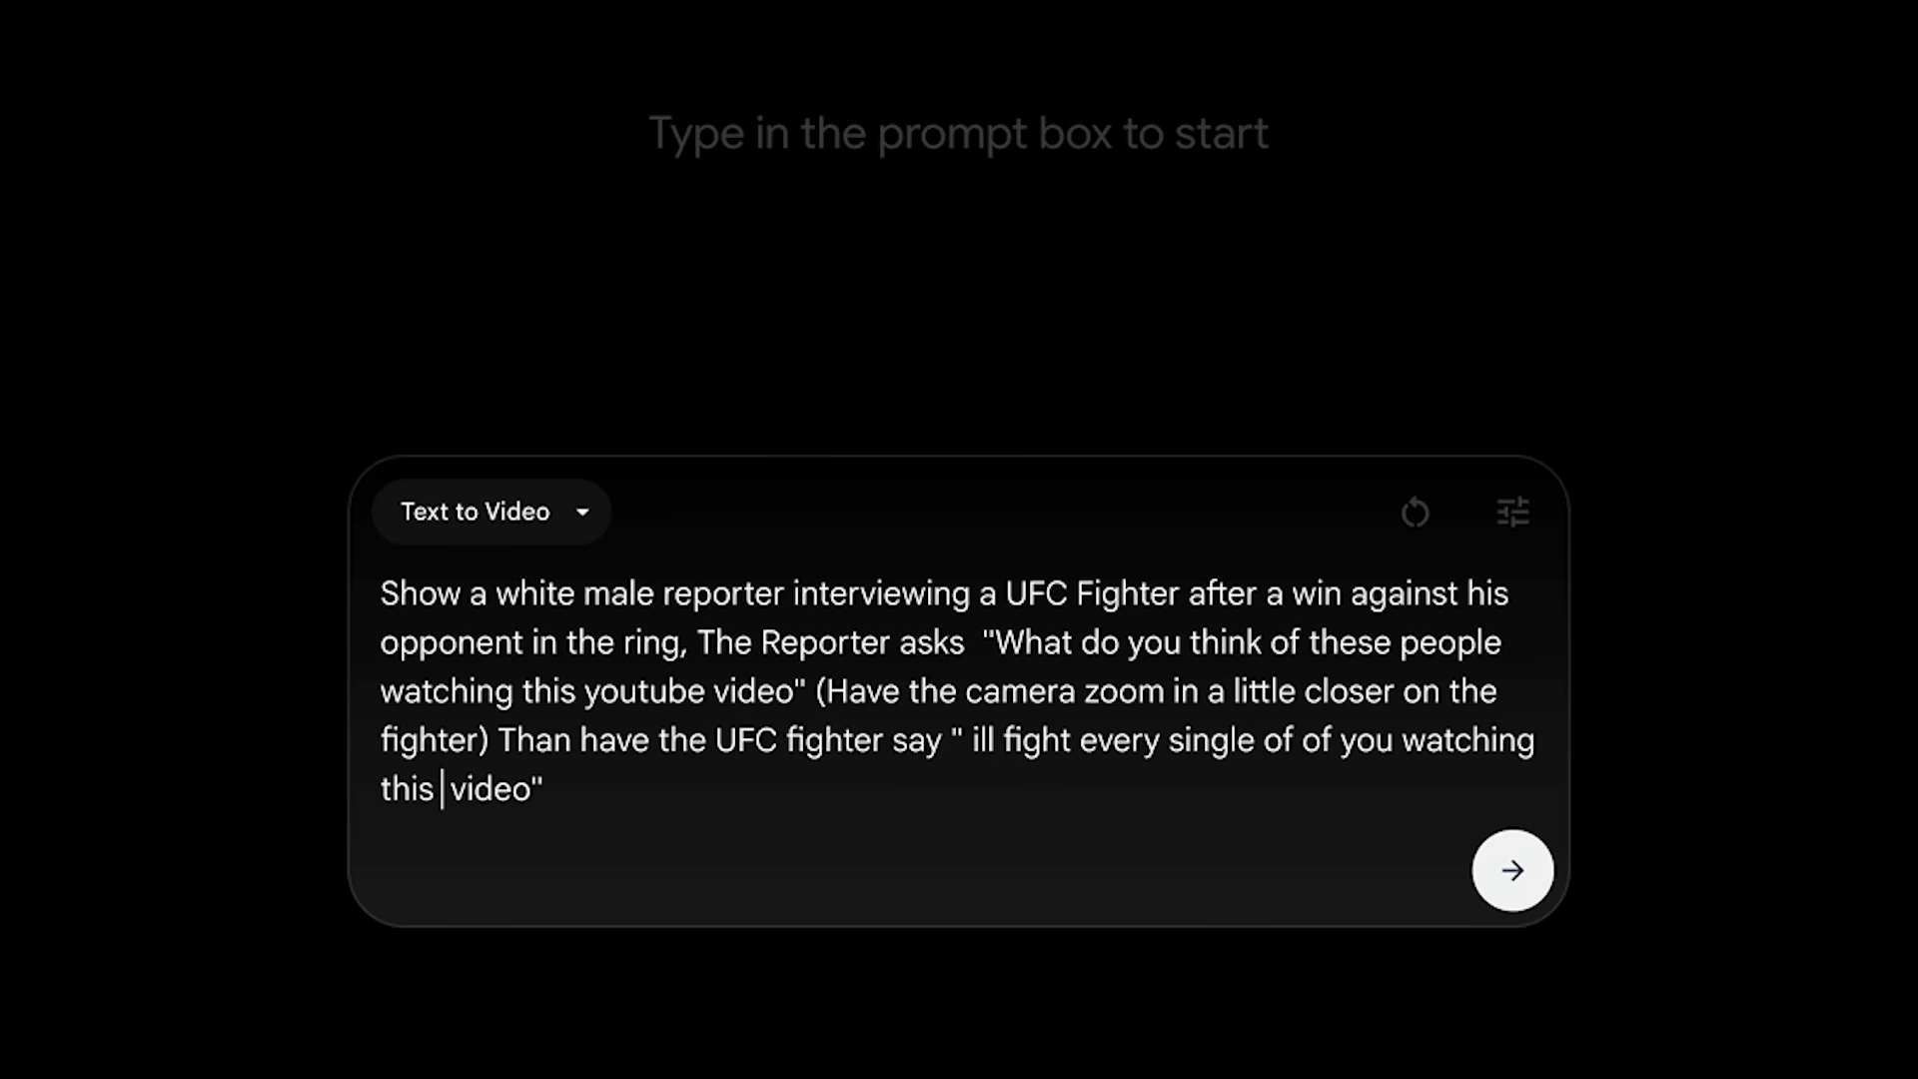
{"action": "type", "text": "yout"}
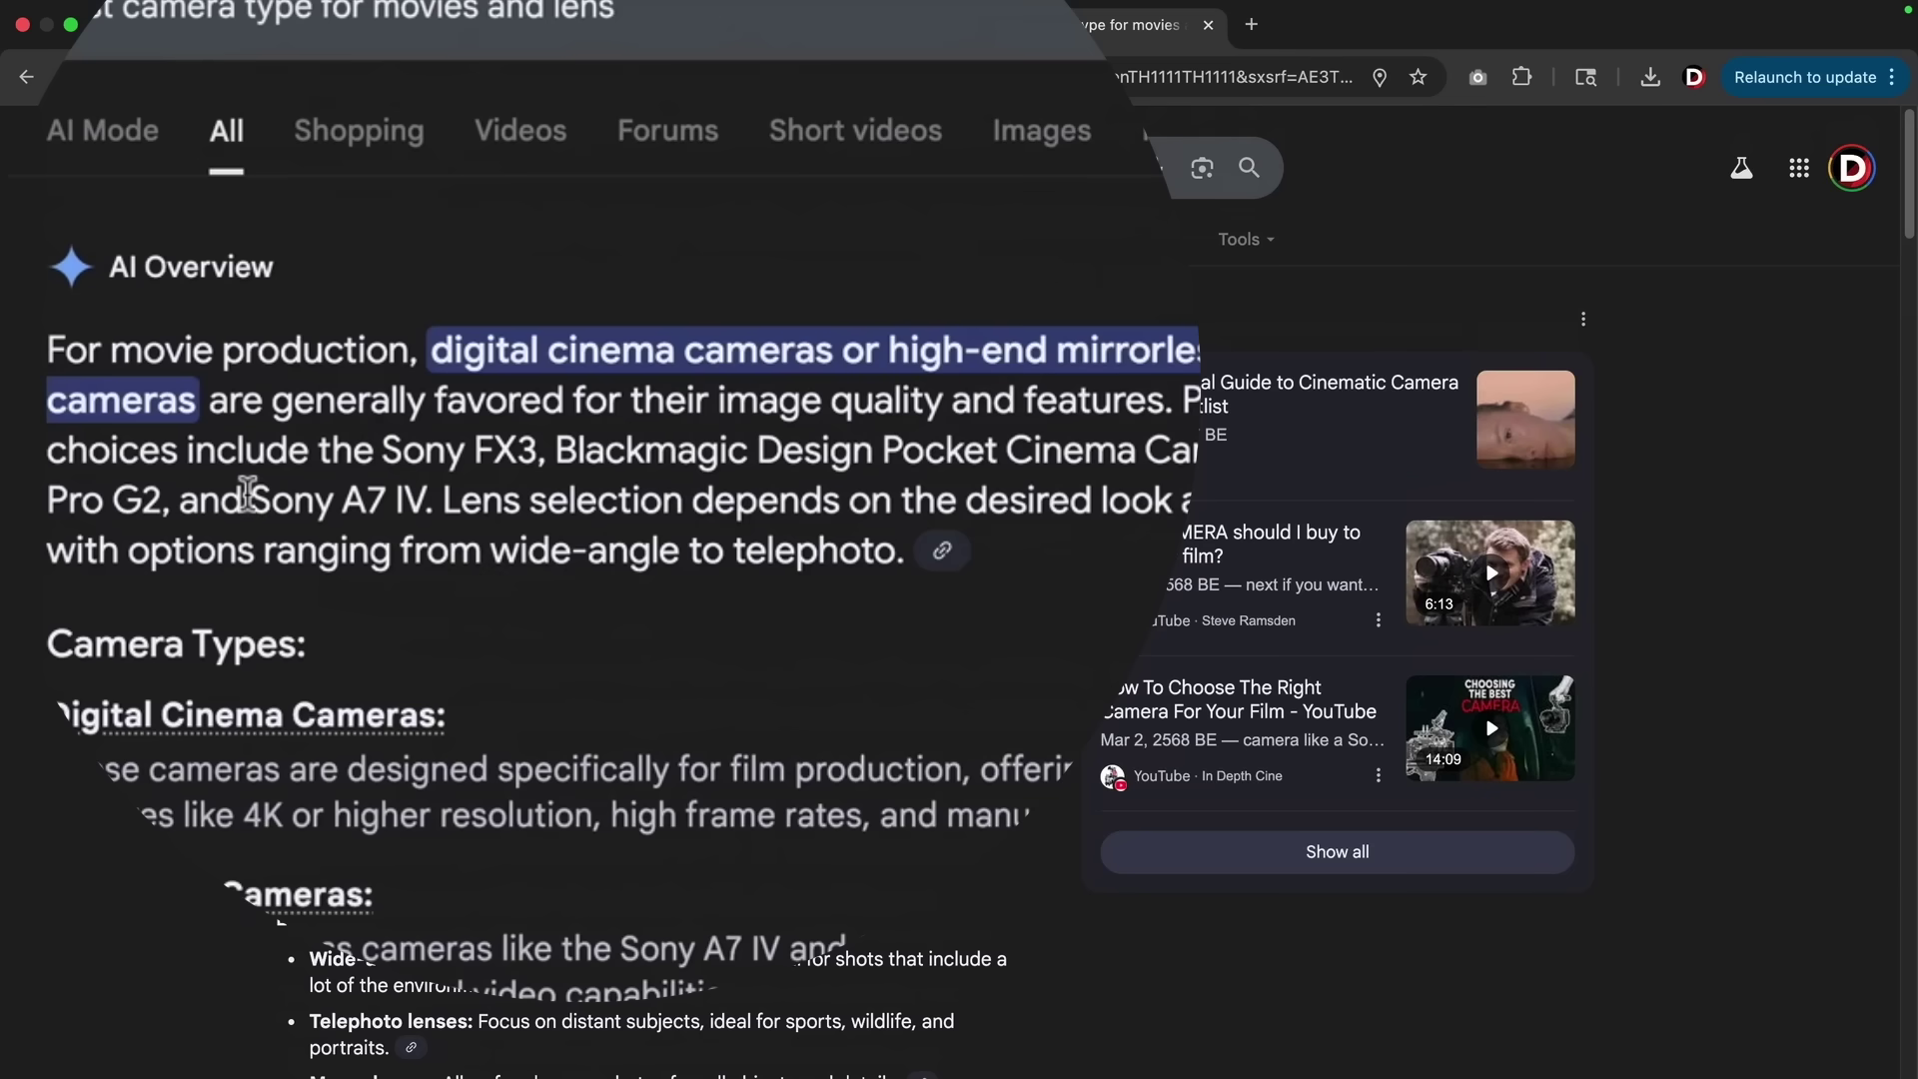
{"action": "left_click_drag", "start_coordinate": [248, 497], "coordinate": [383, 492]}
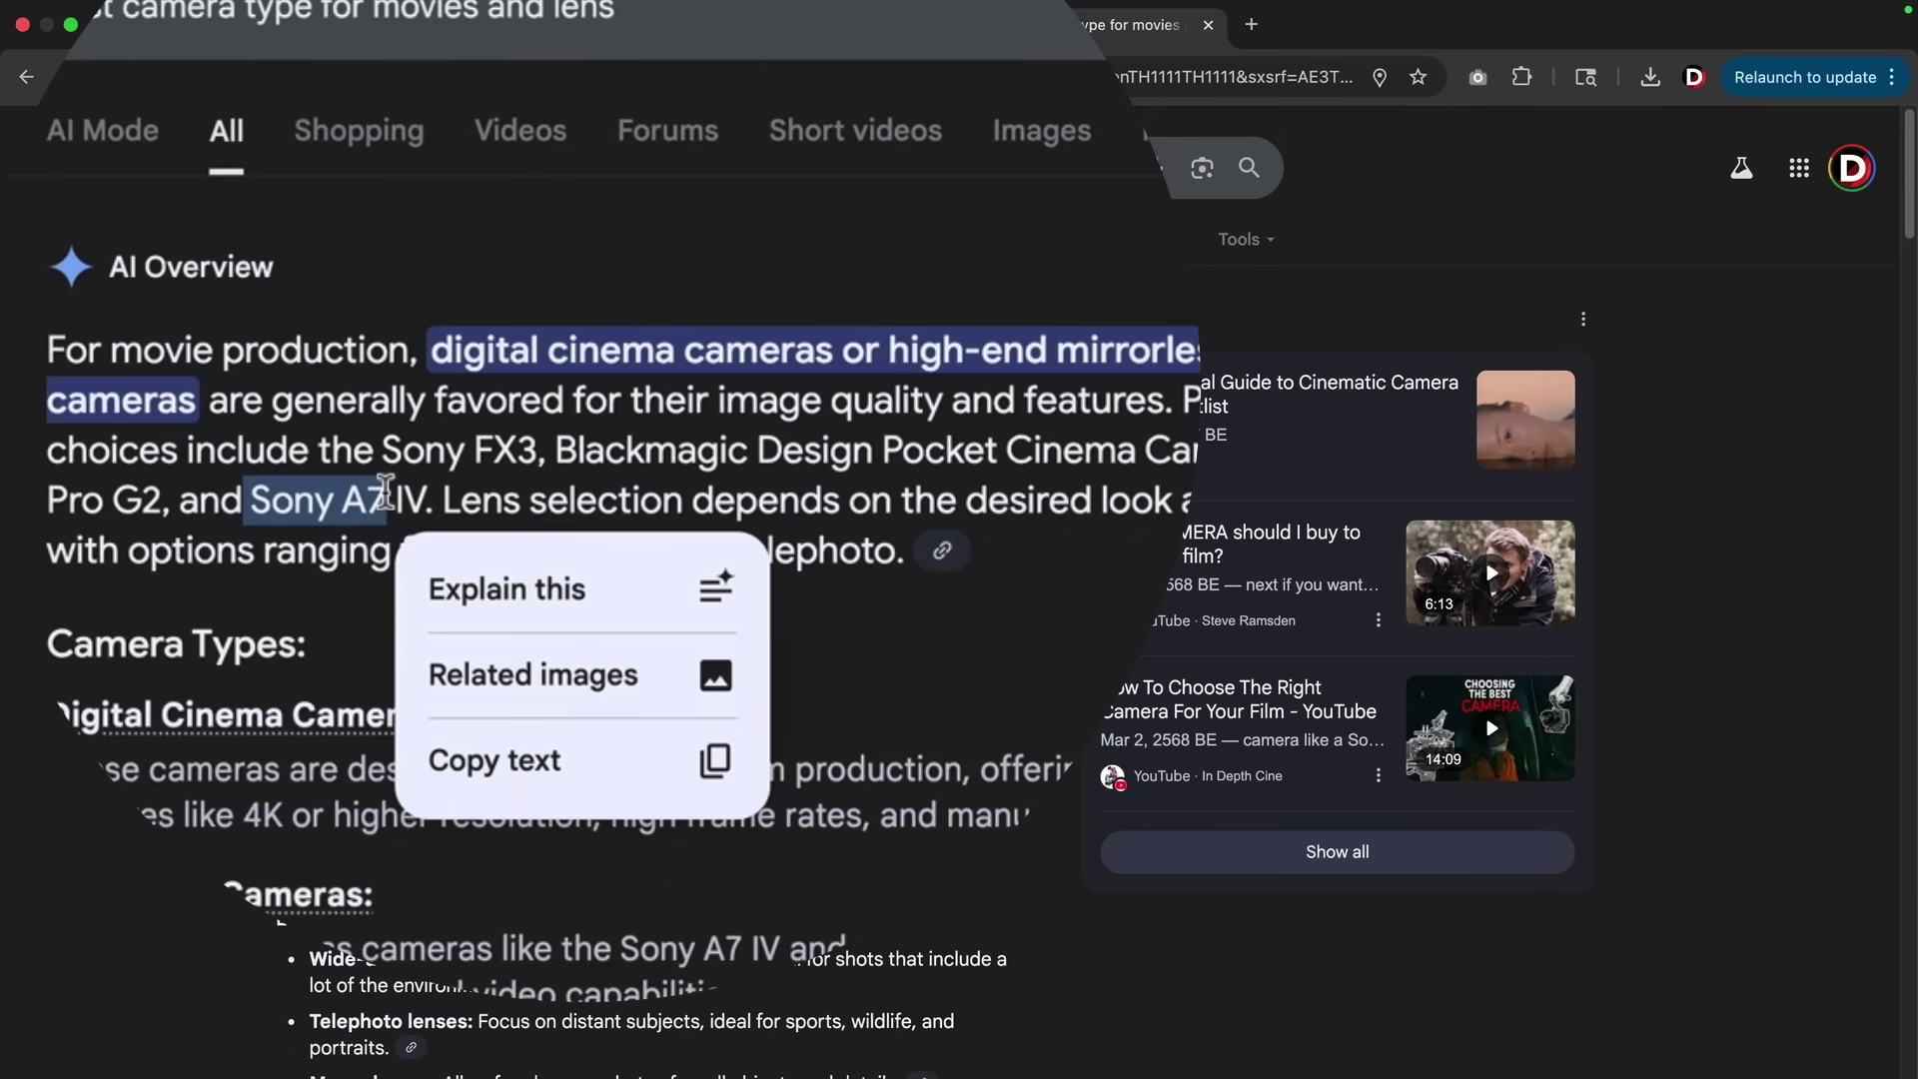
{"action": "left_click", "coordinate": [375, 492]}
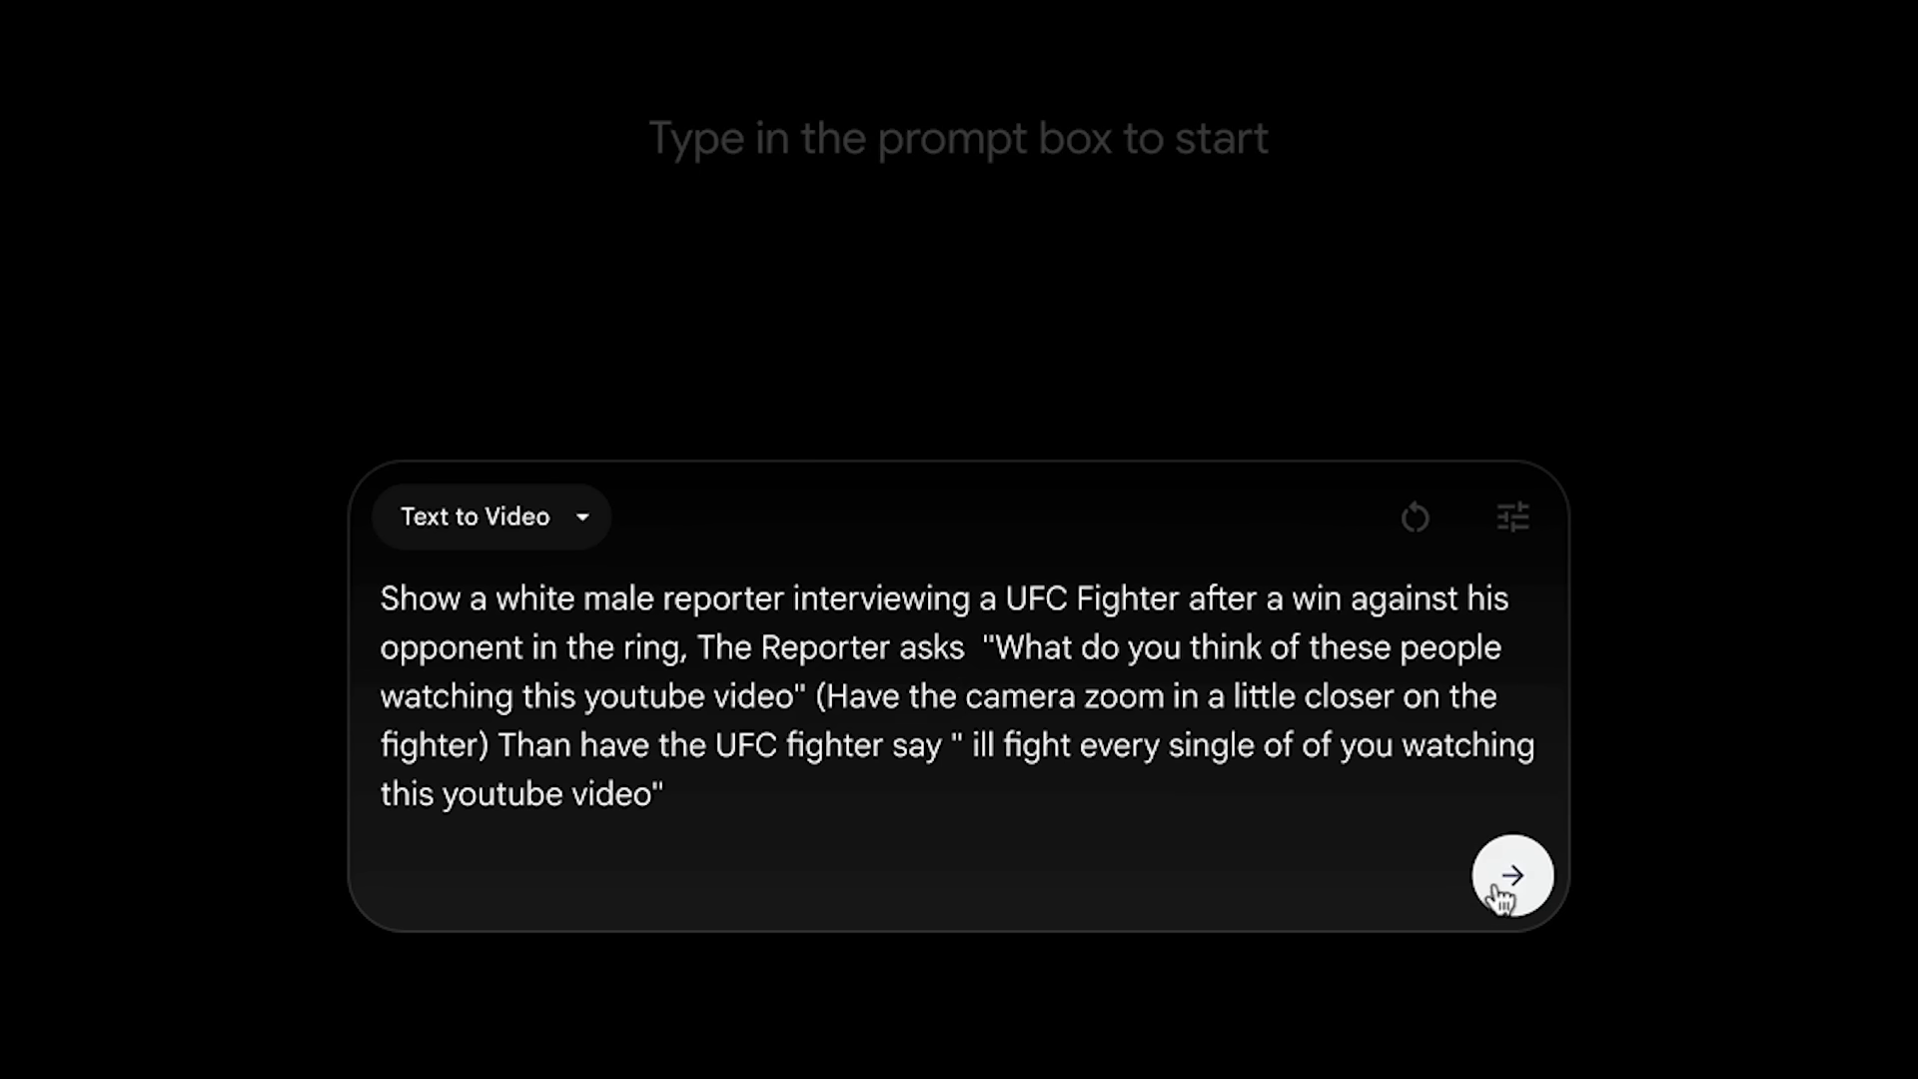
Submit the UFC reporter interview prompt to generate its two video clips
{"action": "left_click", "coordinate": [1511, 875]}
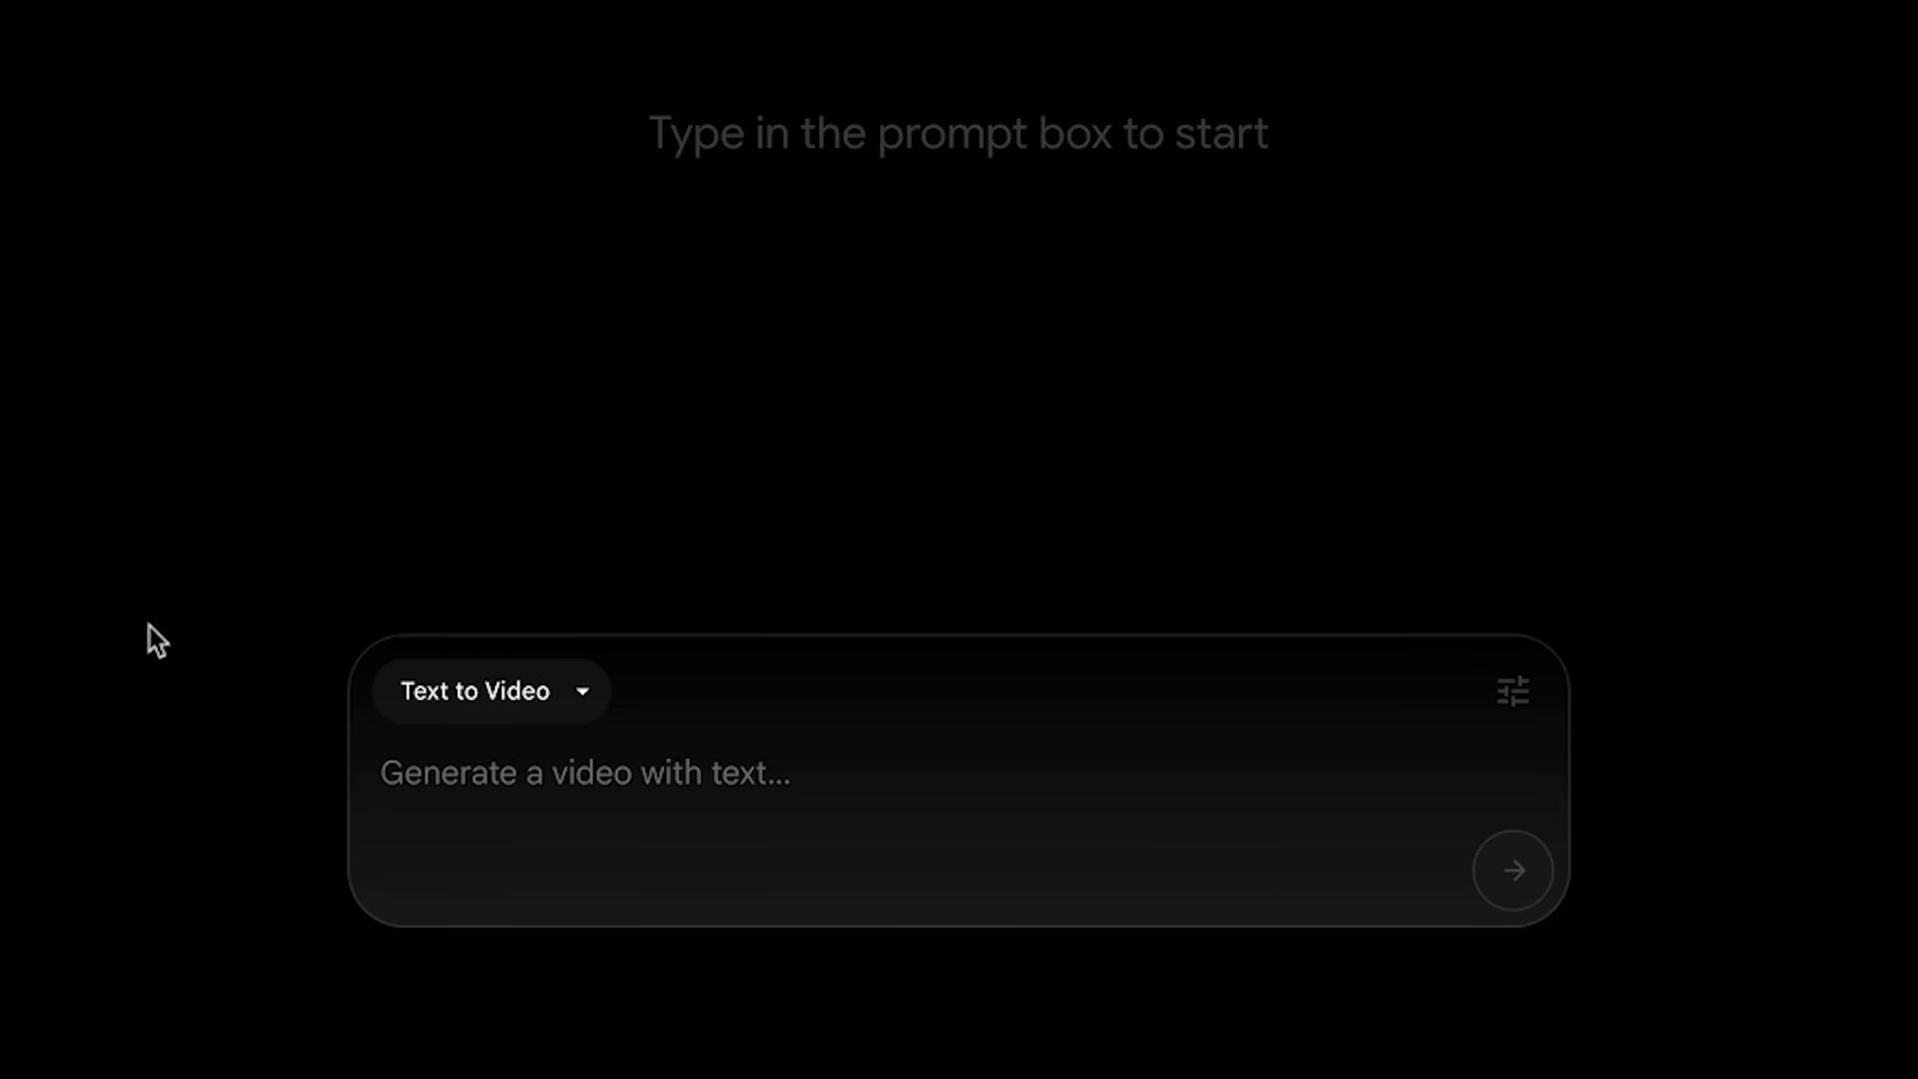
Paste the joyful wedding prompt, appending the bride's spoken line and the kiss
{"action": "left_click", "coordinate": [1000, 778]}
{"action": "type", "text": "Joyful, elegant wedding. Bride and Groom beaming, guests celebrating. Romantic, uplifting music."}
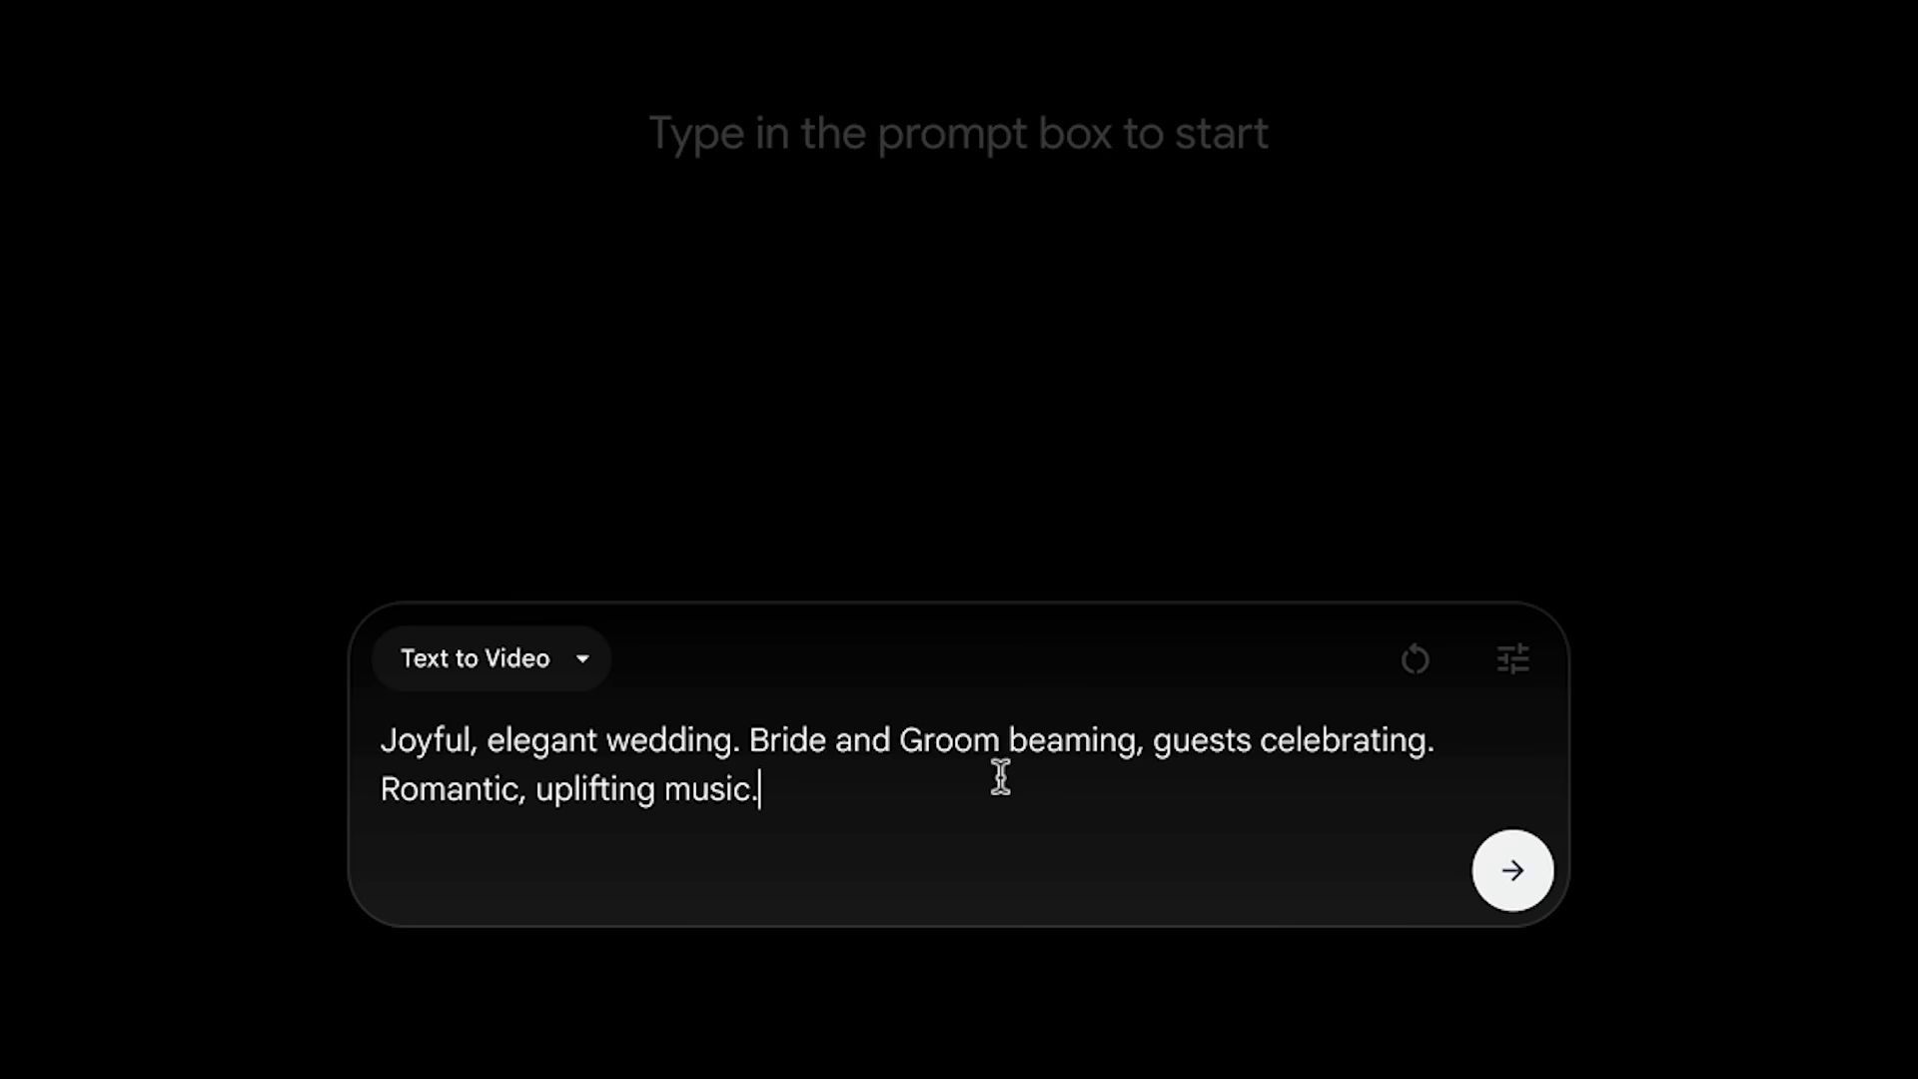
{"action": "type", "text": "Bride says, looking at the camera (with warm joy & celebration, very human voice )"}
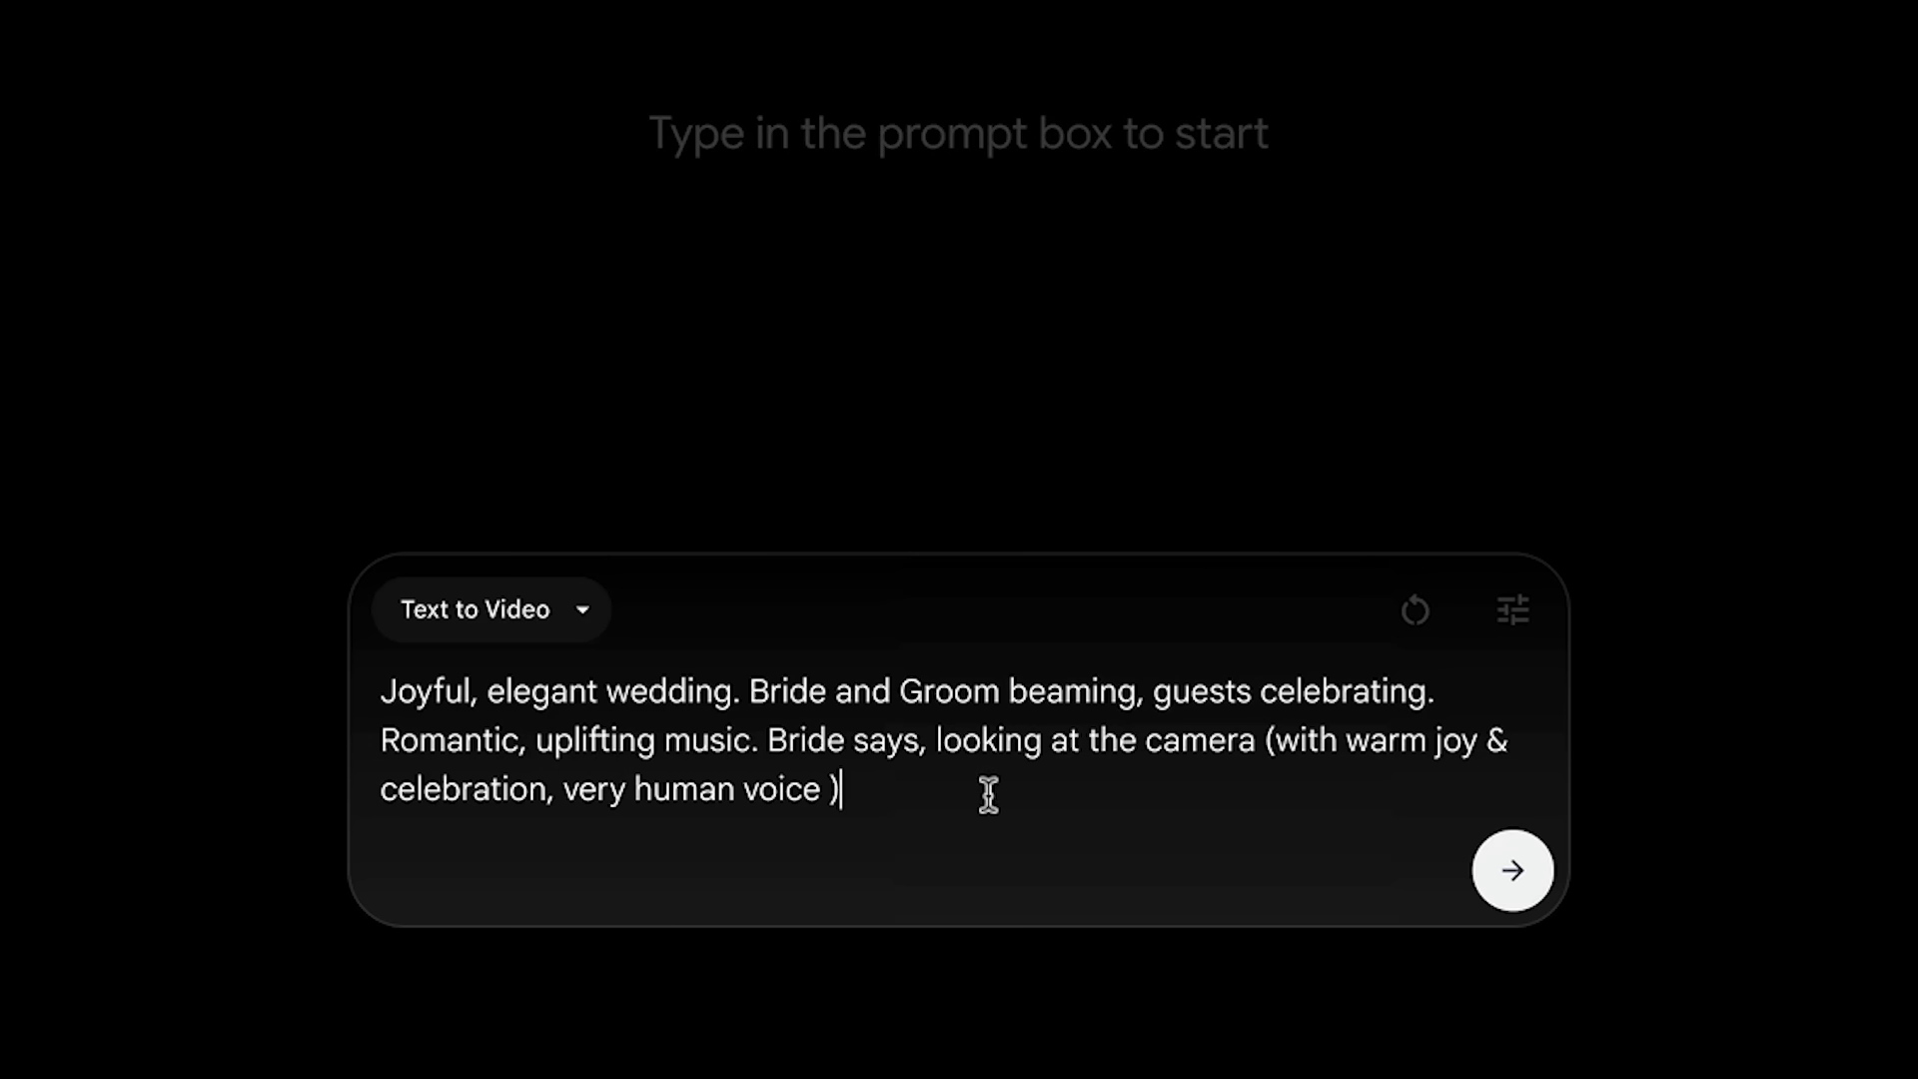
{"action": "type", "text": "\"Did you know i made this with AI? im not even real!' Than have the bride and groom laugh than kiss."}
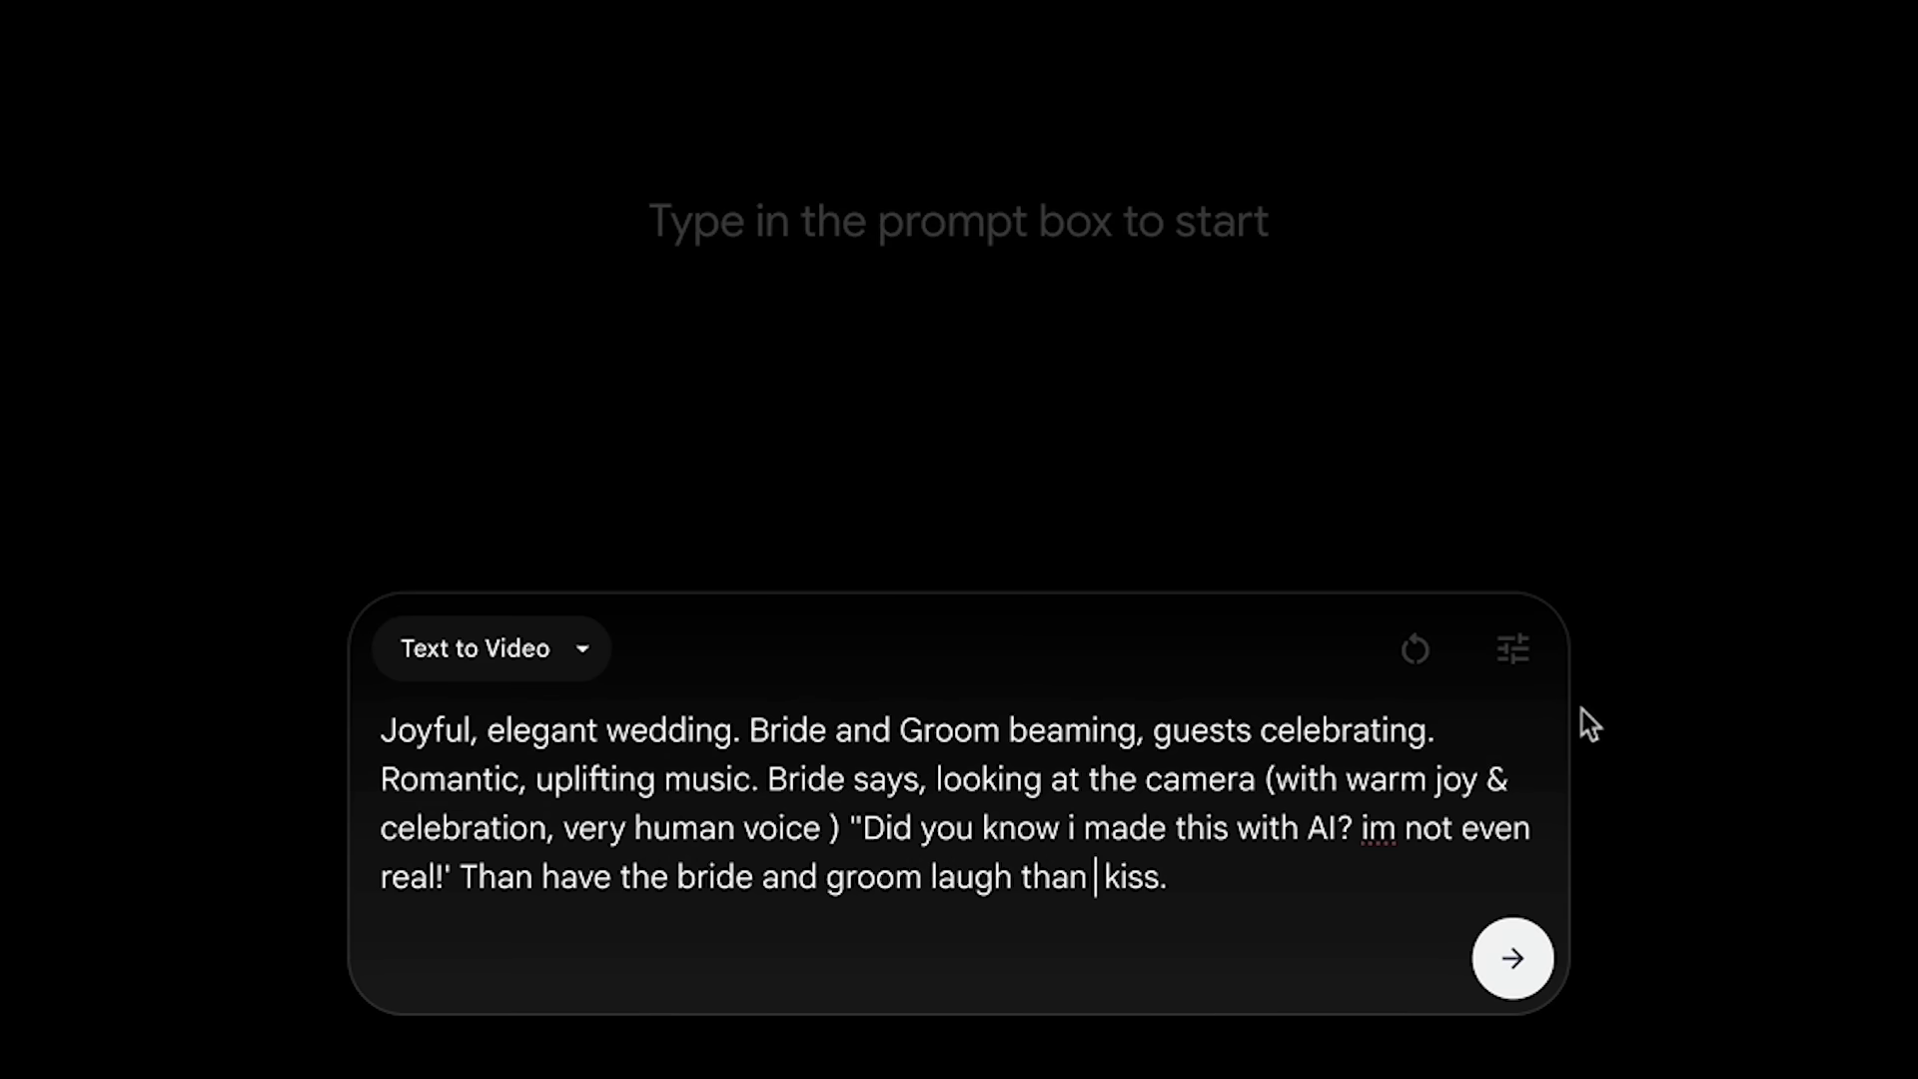
Set the generation model to Veo 3 - Quality
{"action": "left_click", "coordinate": [1513, 560]}
{"action": "left_click", "coordinate": [1267, 621]}
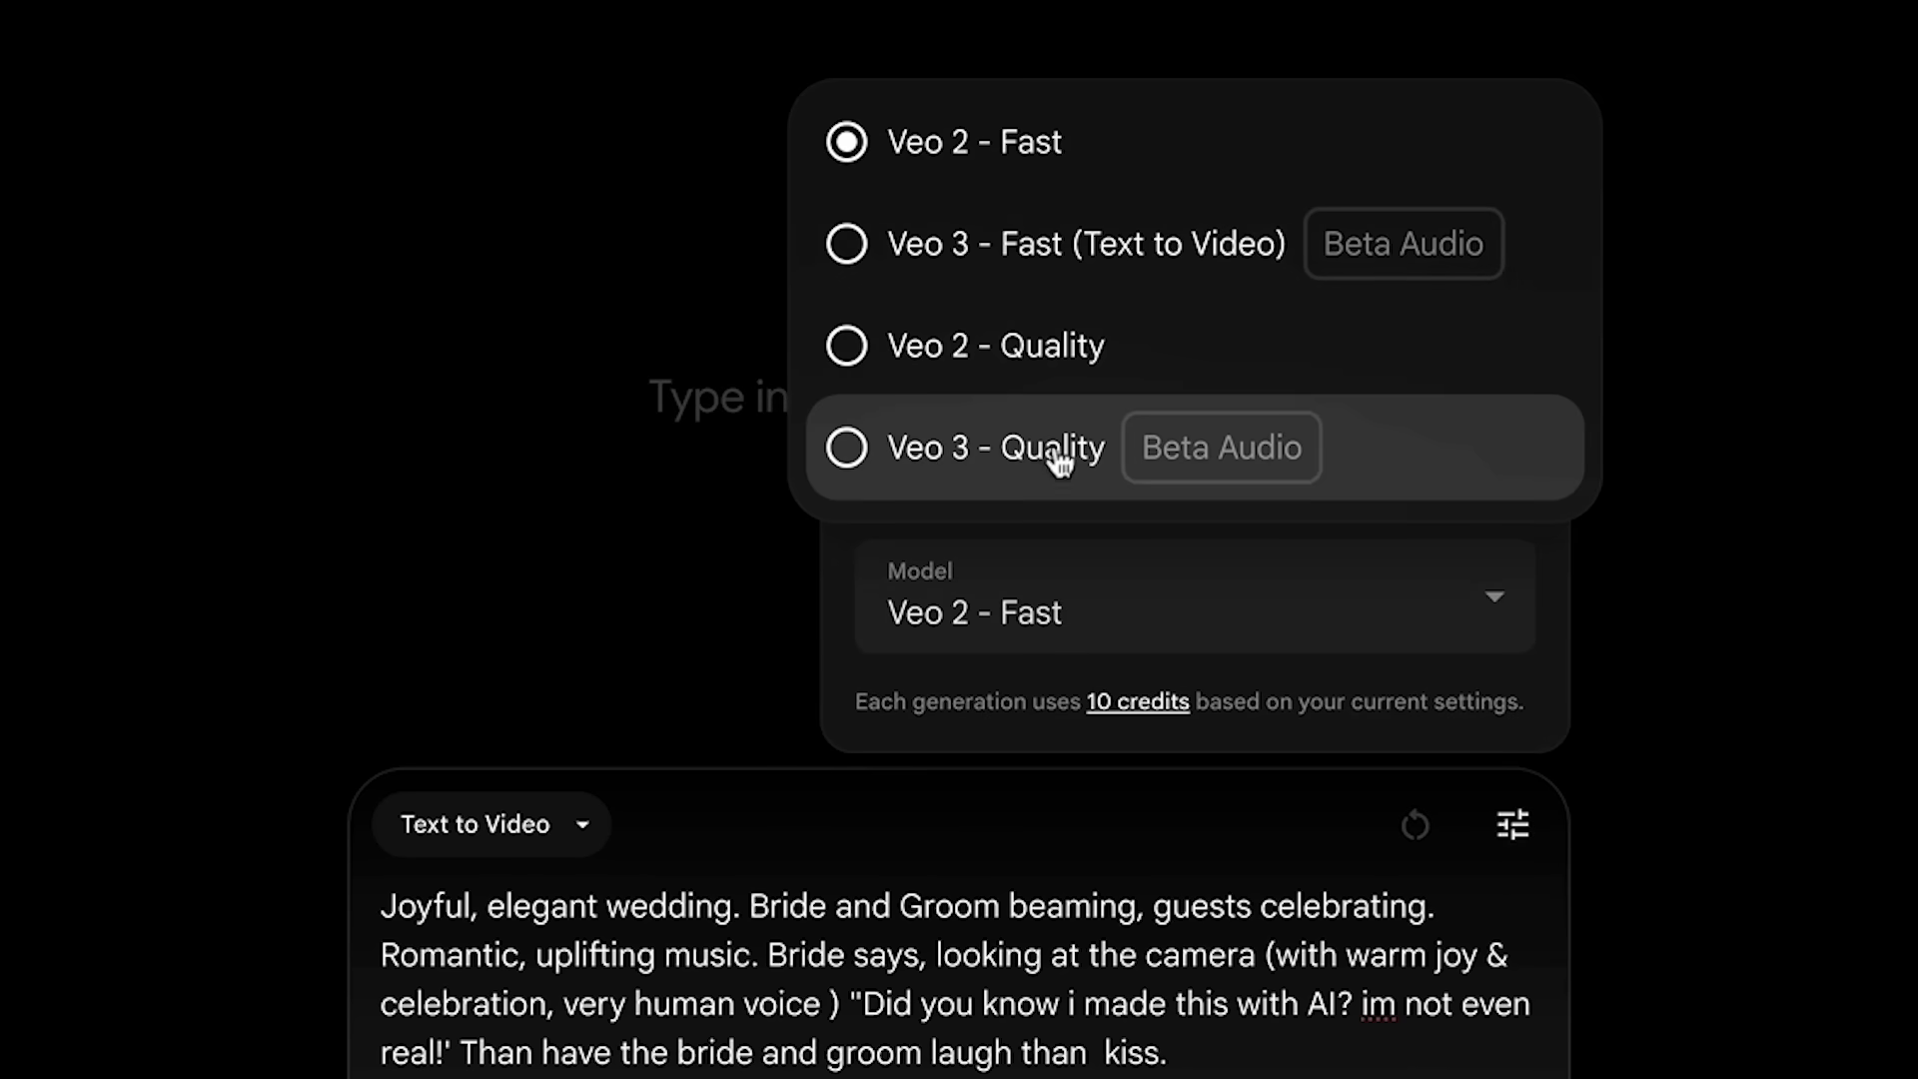
{"action": "left_click", "coordinate": [937, 465]}
{"action": "left_click", "coordinate": [649, 400]}
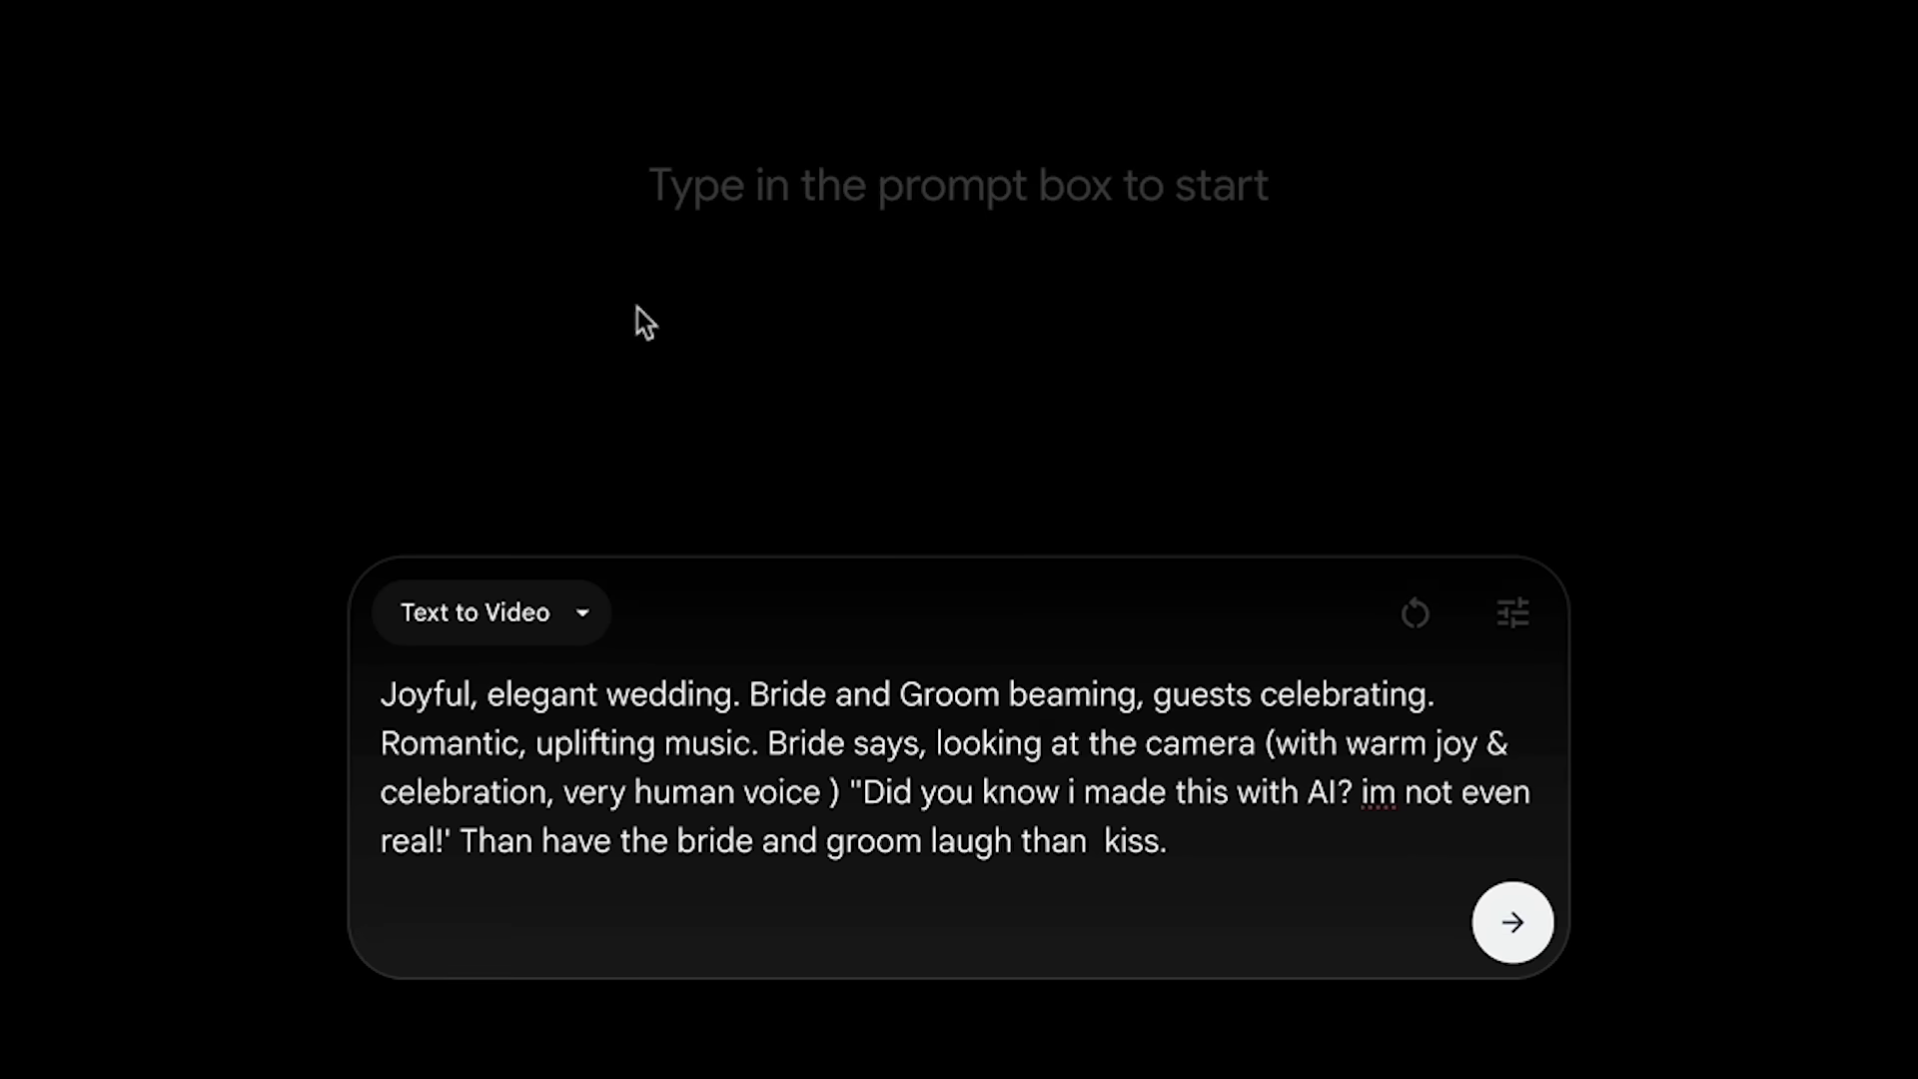
Submit the wedding prompt to generate the 8-second bride-and-groom clip
{"action": "left_click", "coordinate": [1519, 879]}
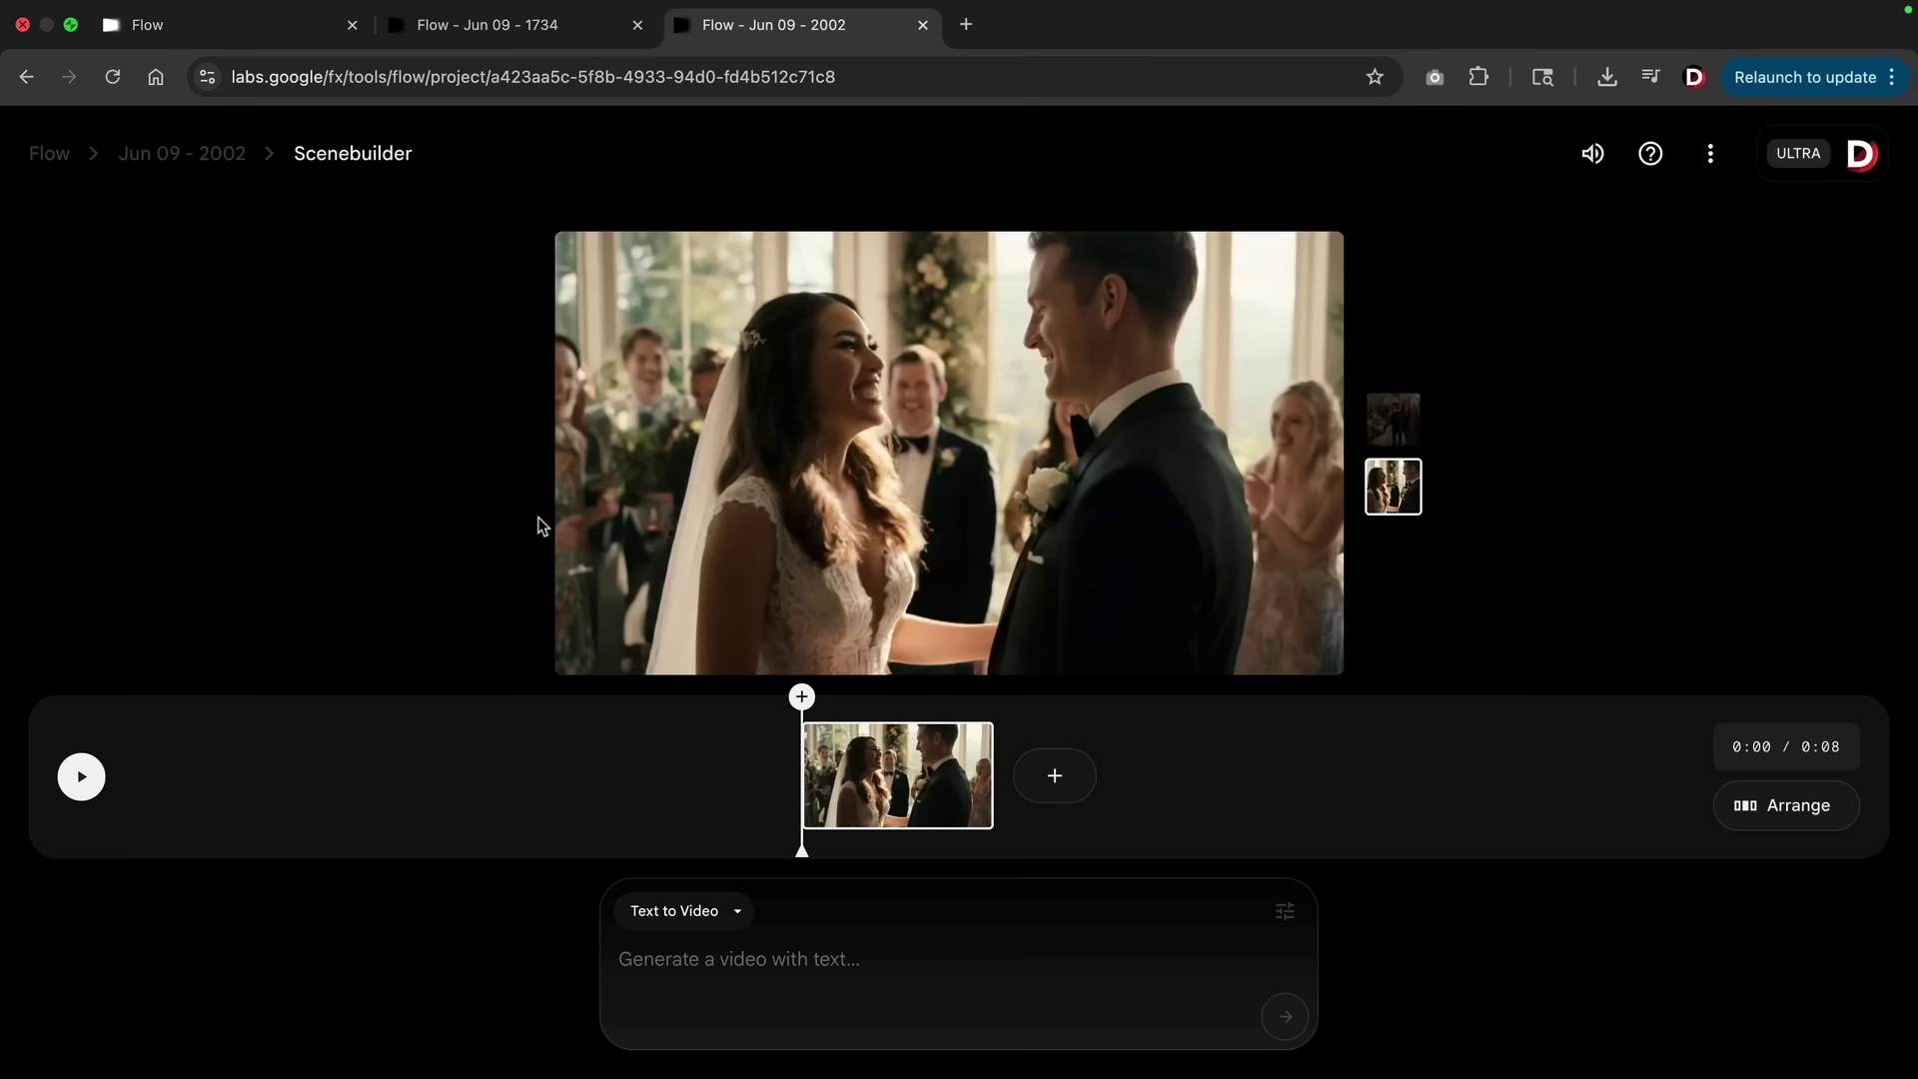
Switch the model to Veo 2 - Quality and bring up continuation options after the wedding clip
{"action": "left_click", "coordinate": [1285, 911]}
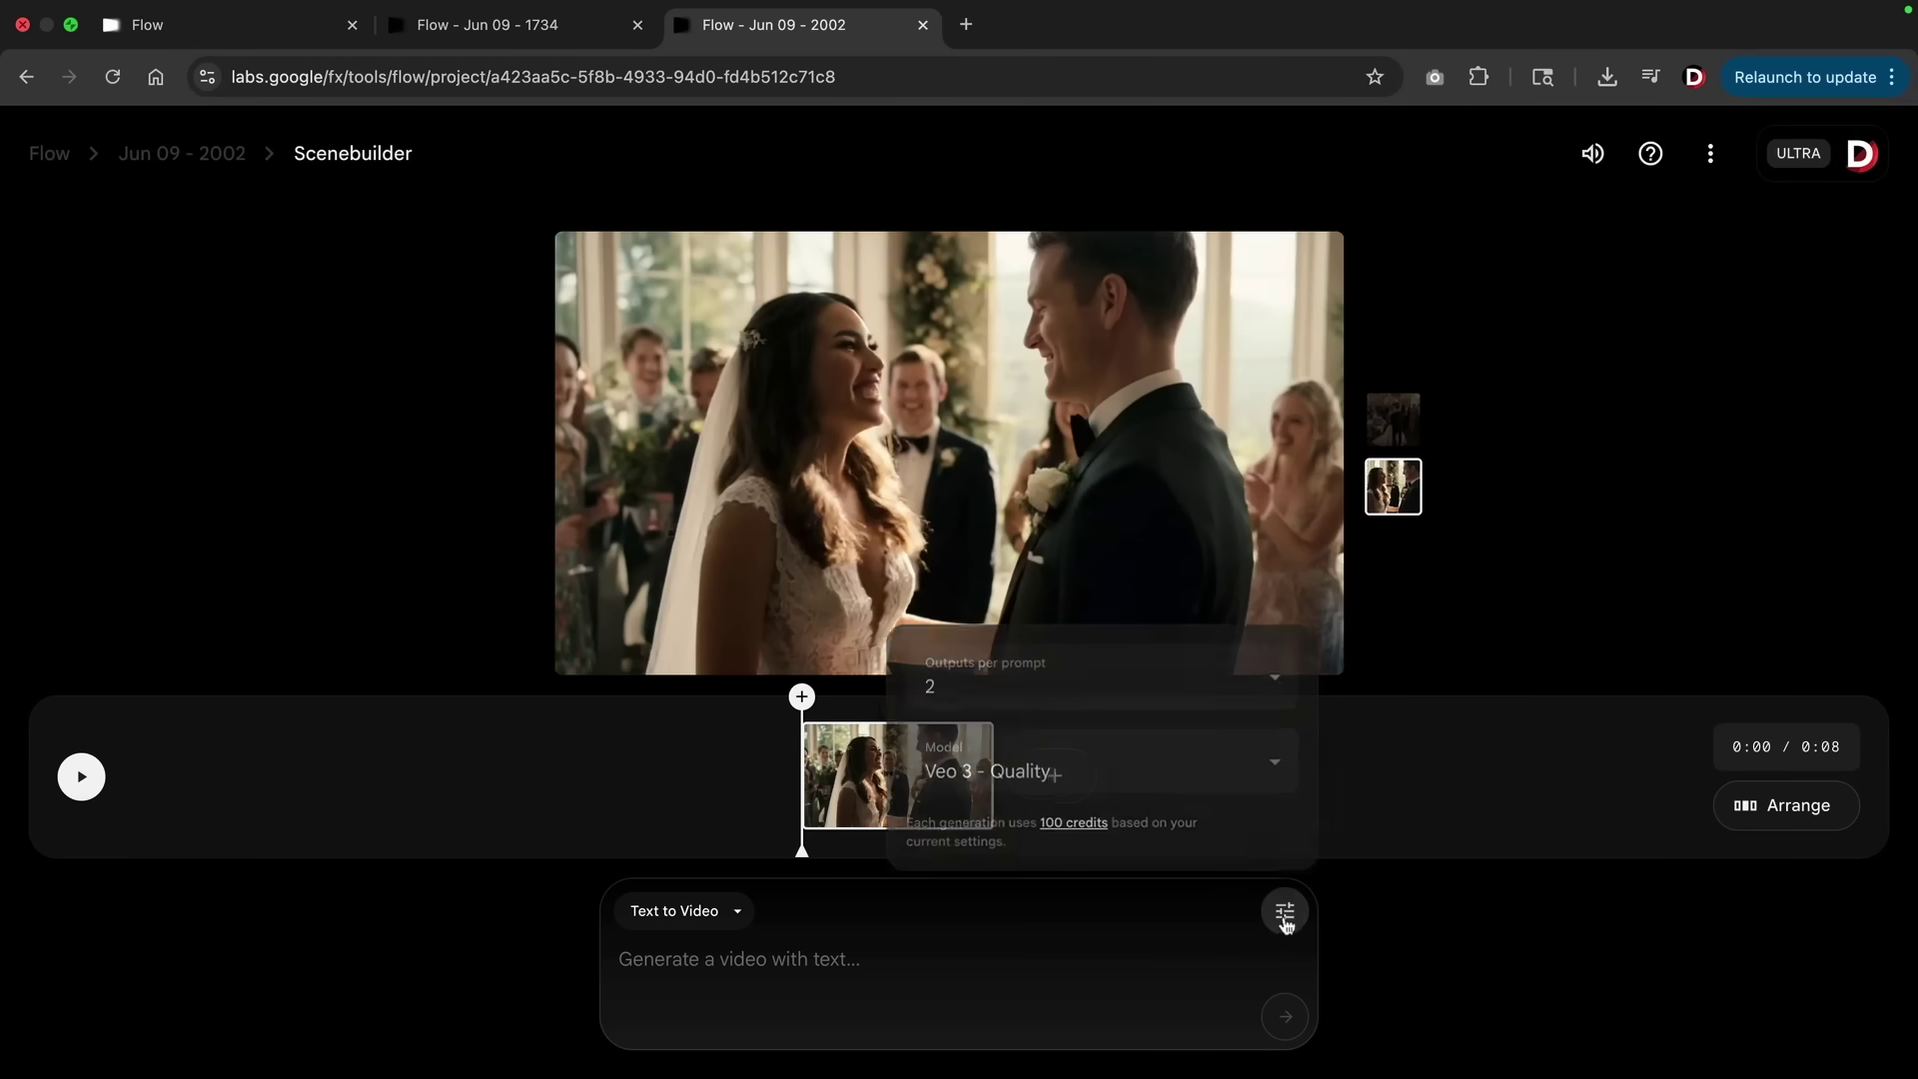
{"action": "left_click", "coordinate": [1238, 773]}
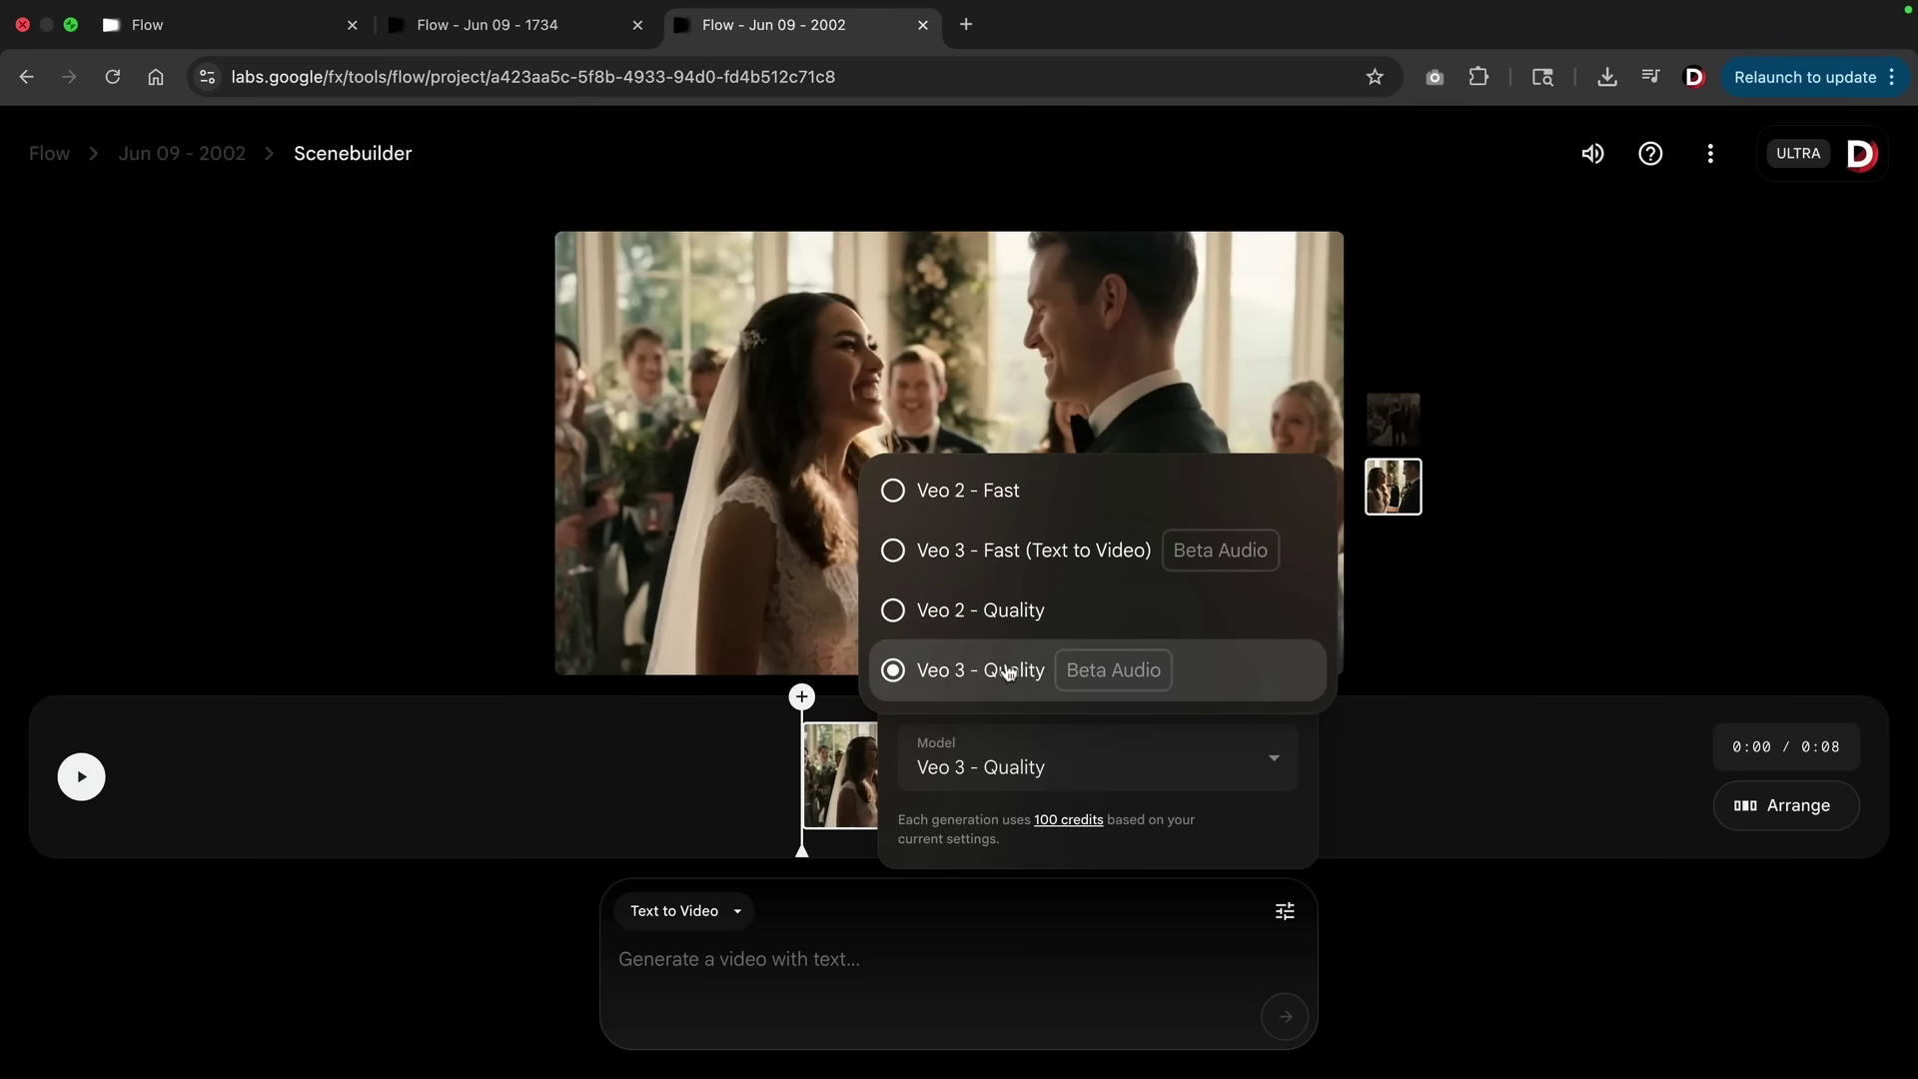
{"action": "left_click", "coordinate": [1010, 612]}
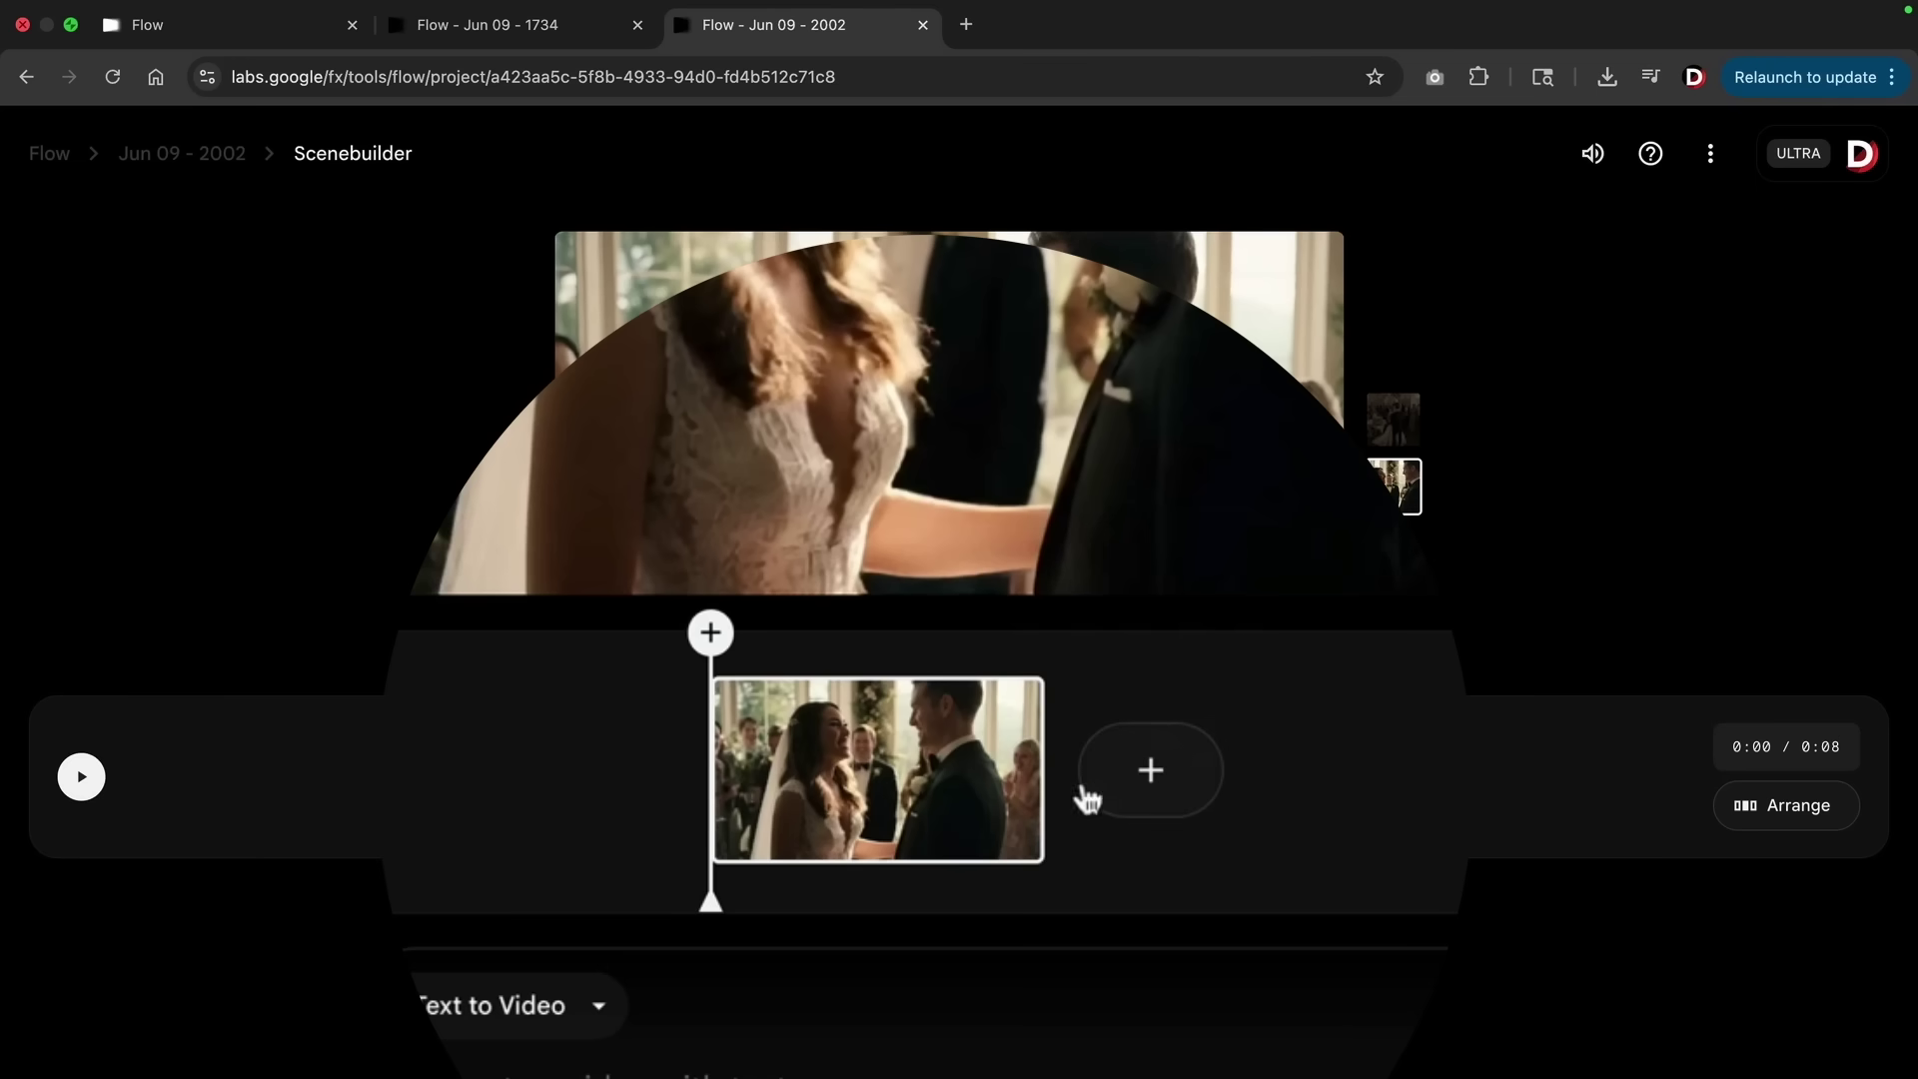
{"action": "left_click", "coordinate": [1056, 778]}
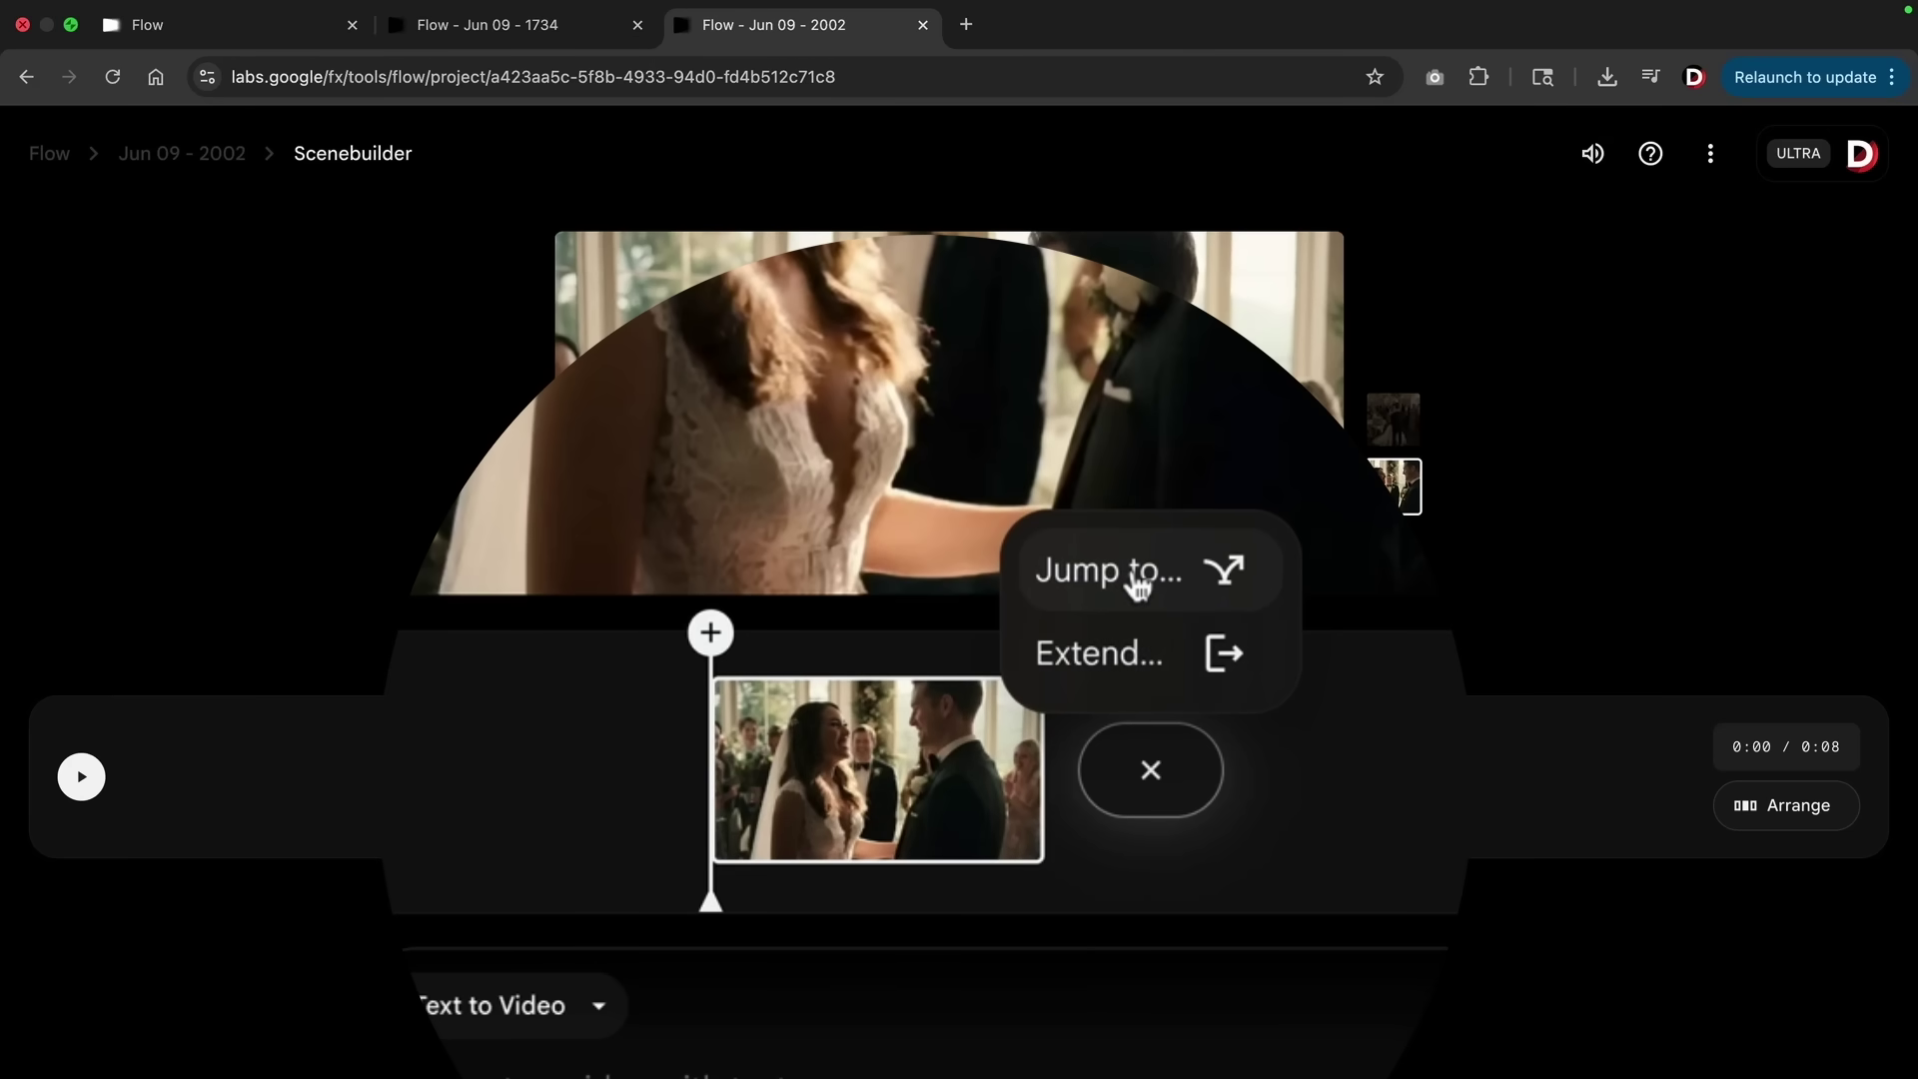
Choose Extend for the wedding clip and submit it with Veo 3 - Quality
{"action": "left_click", "coordinate": [1138, 655]}
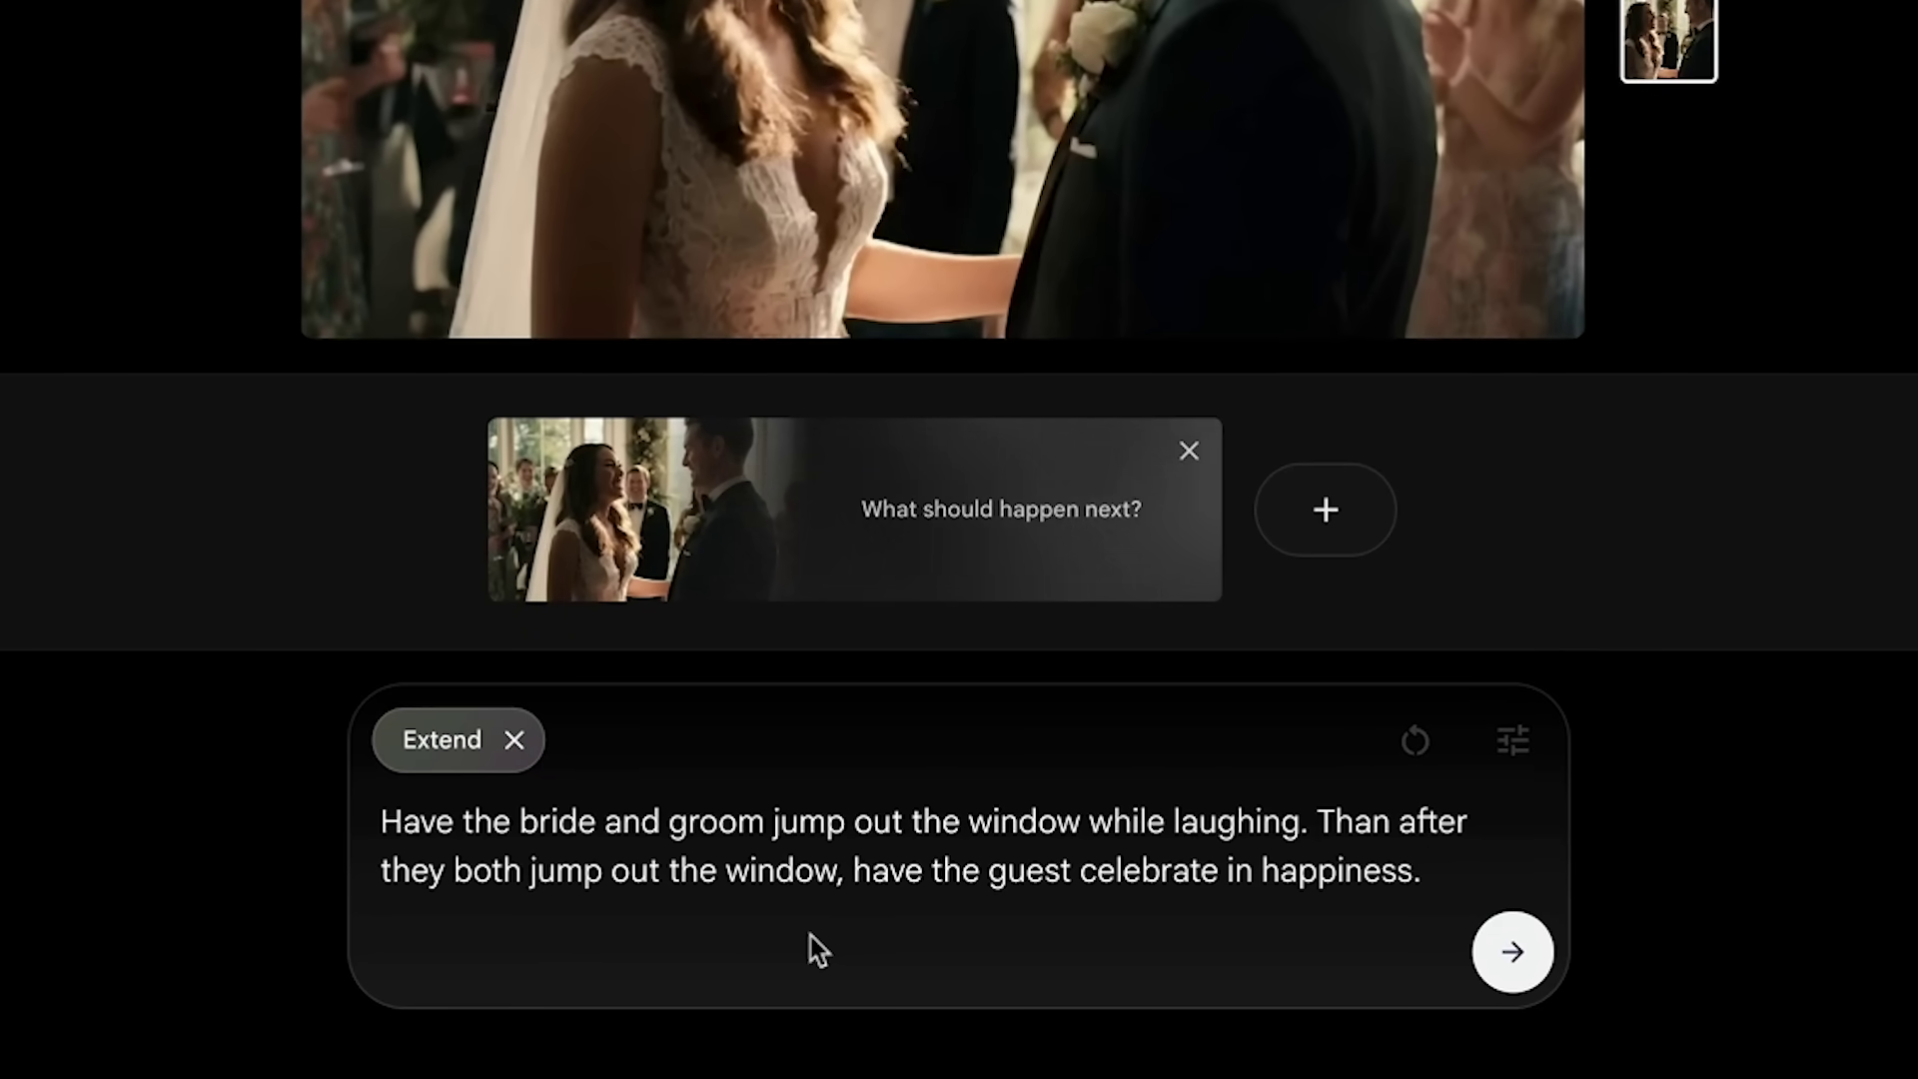
{"action": "left_click", "coordinate": [1518, 740]}
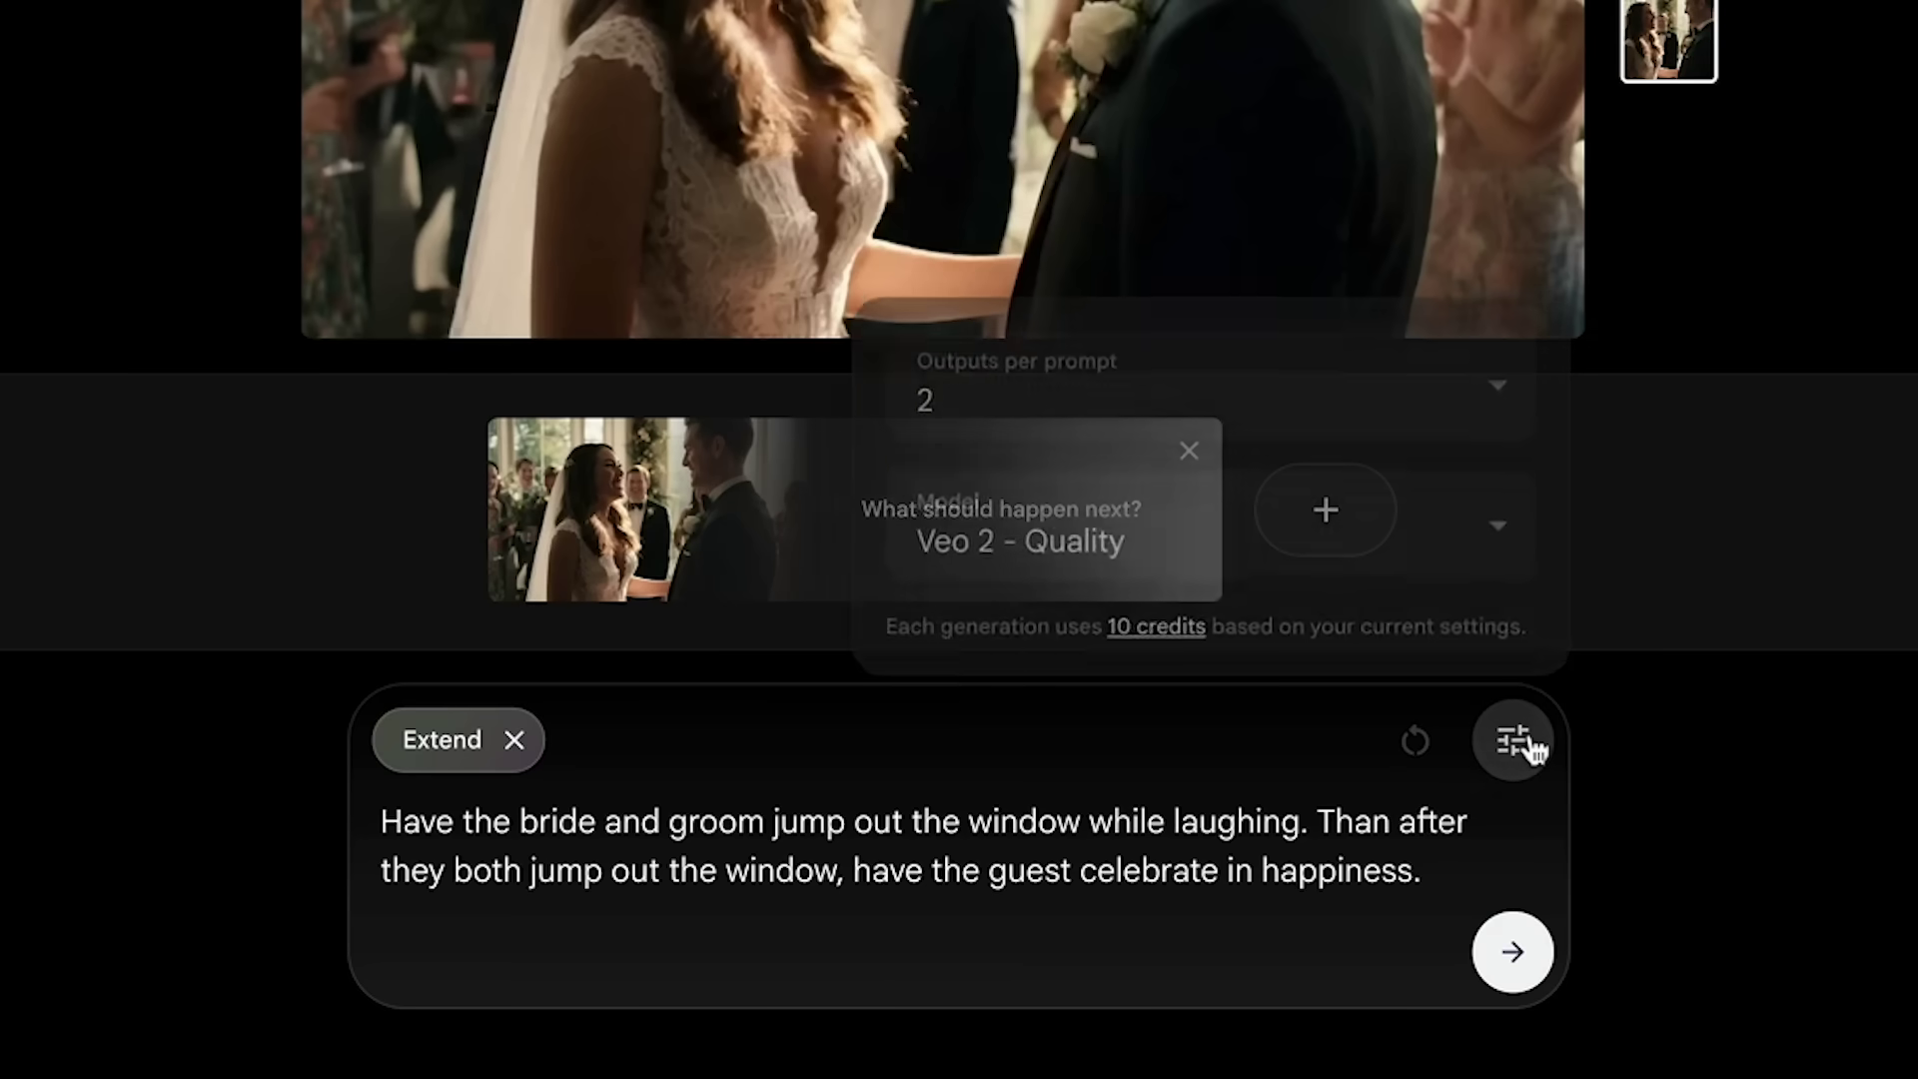
{"action": "left_click", "coordinate": [1384, 532]}
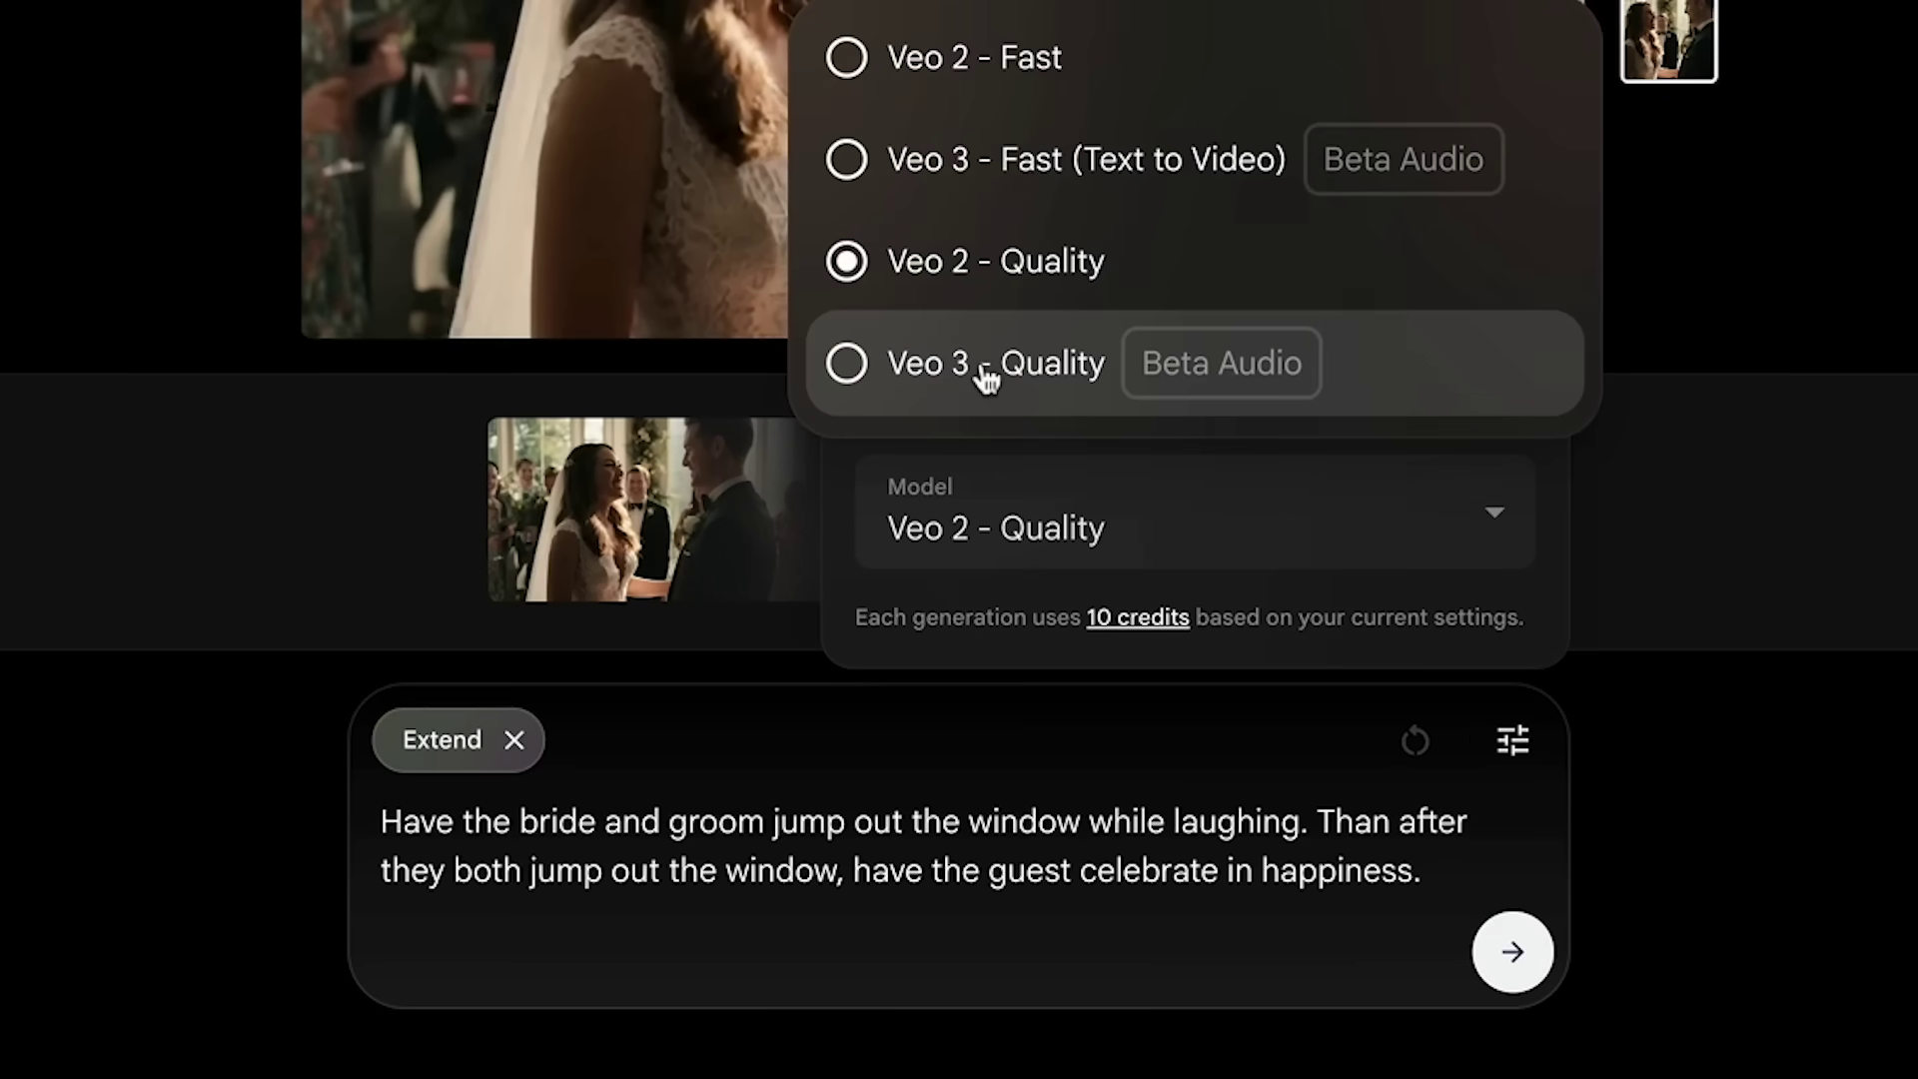
{"action": "left_click", "coordinate": [985, 378]}
{"action": "left_click", "coordinate": [1079, 860]}
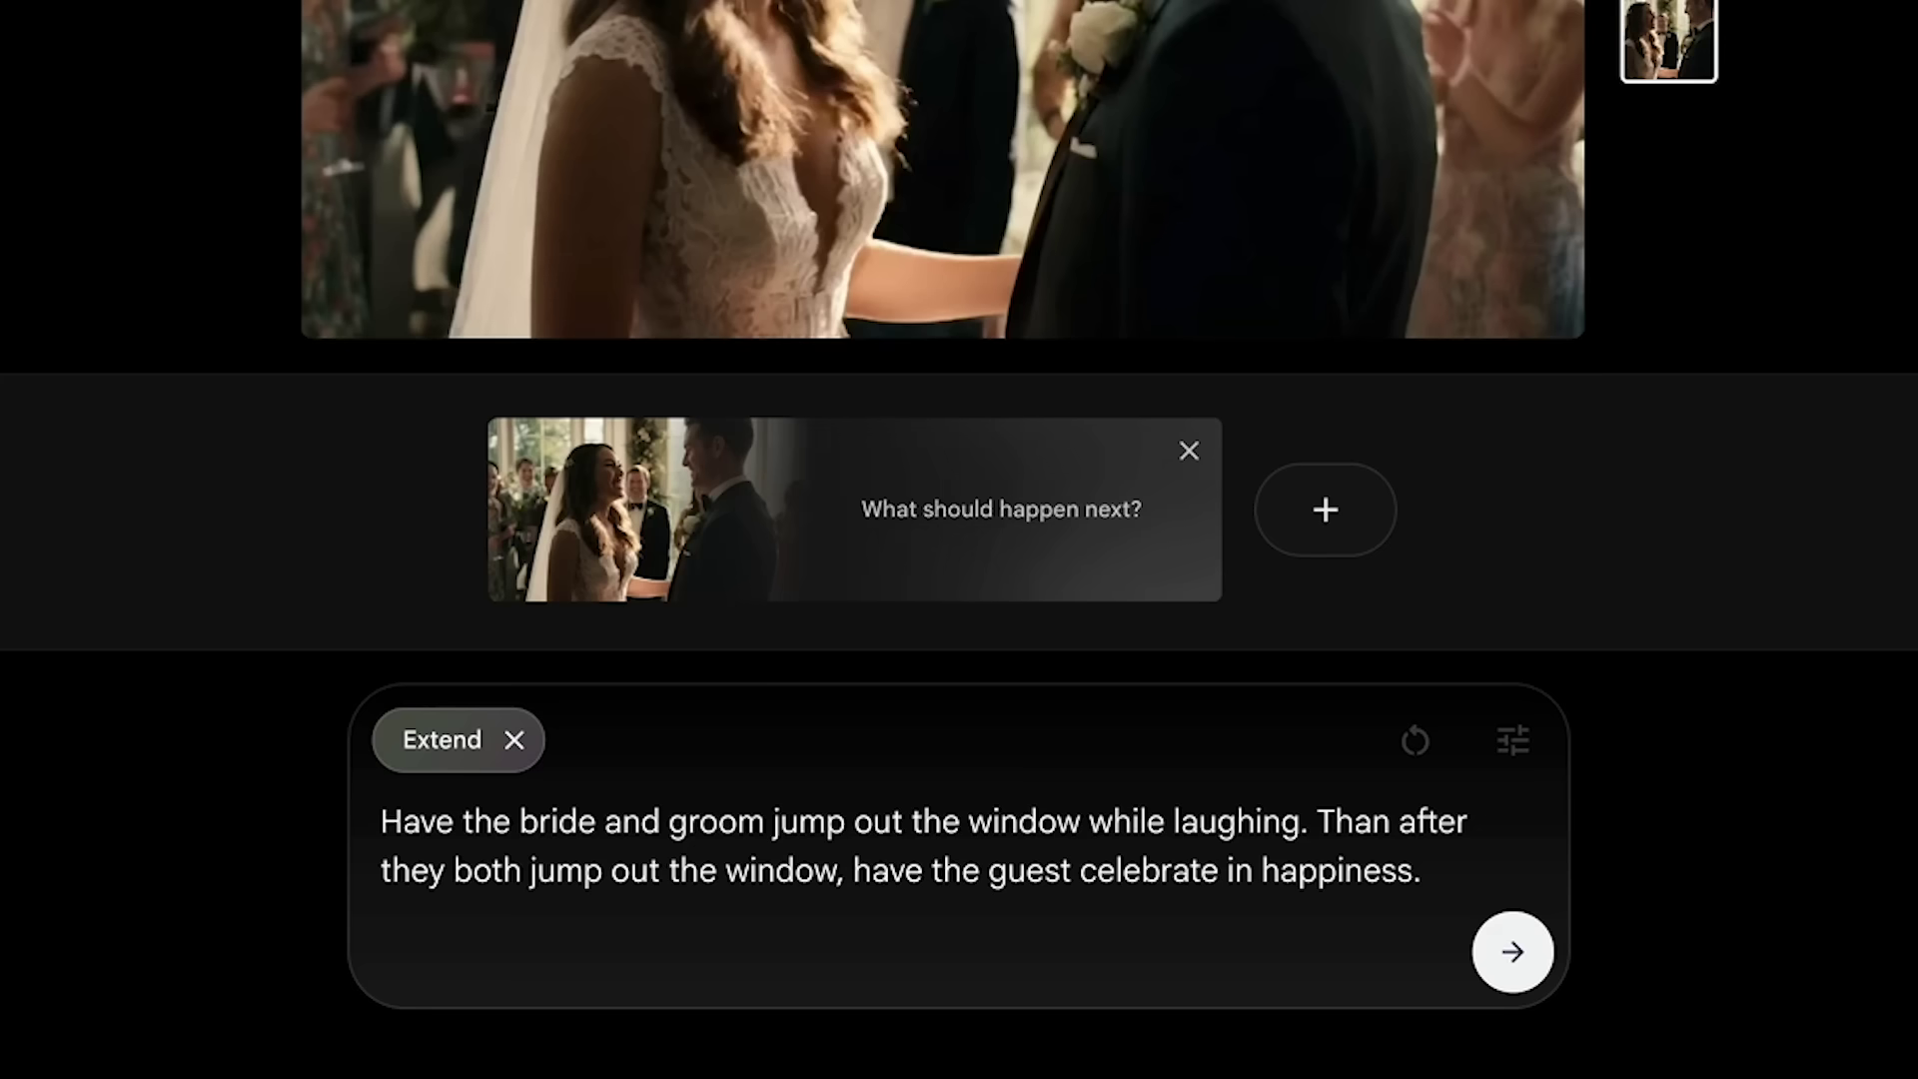
{"action": "key", "text": "Return"}
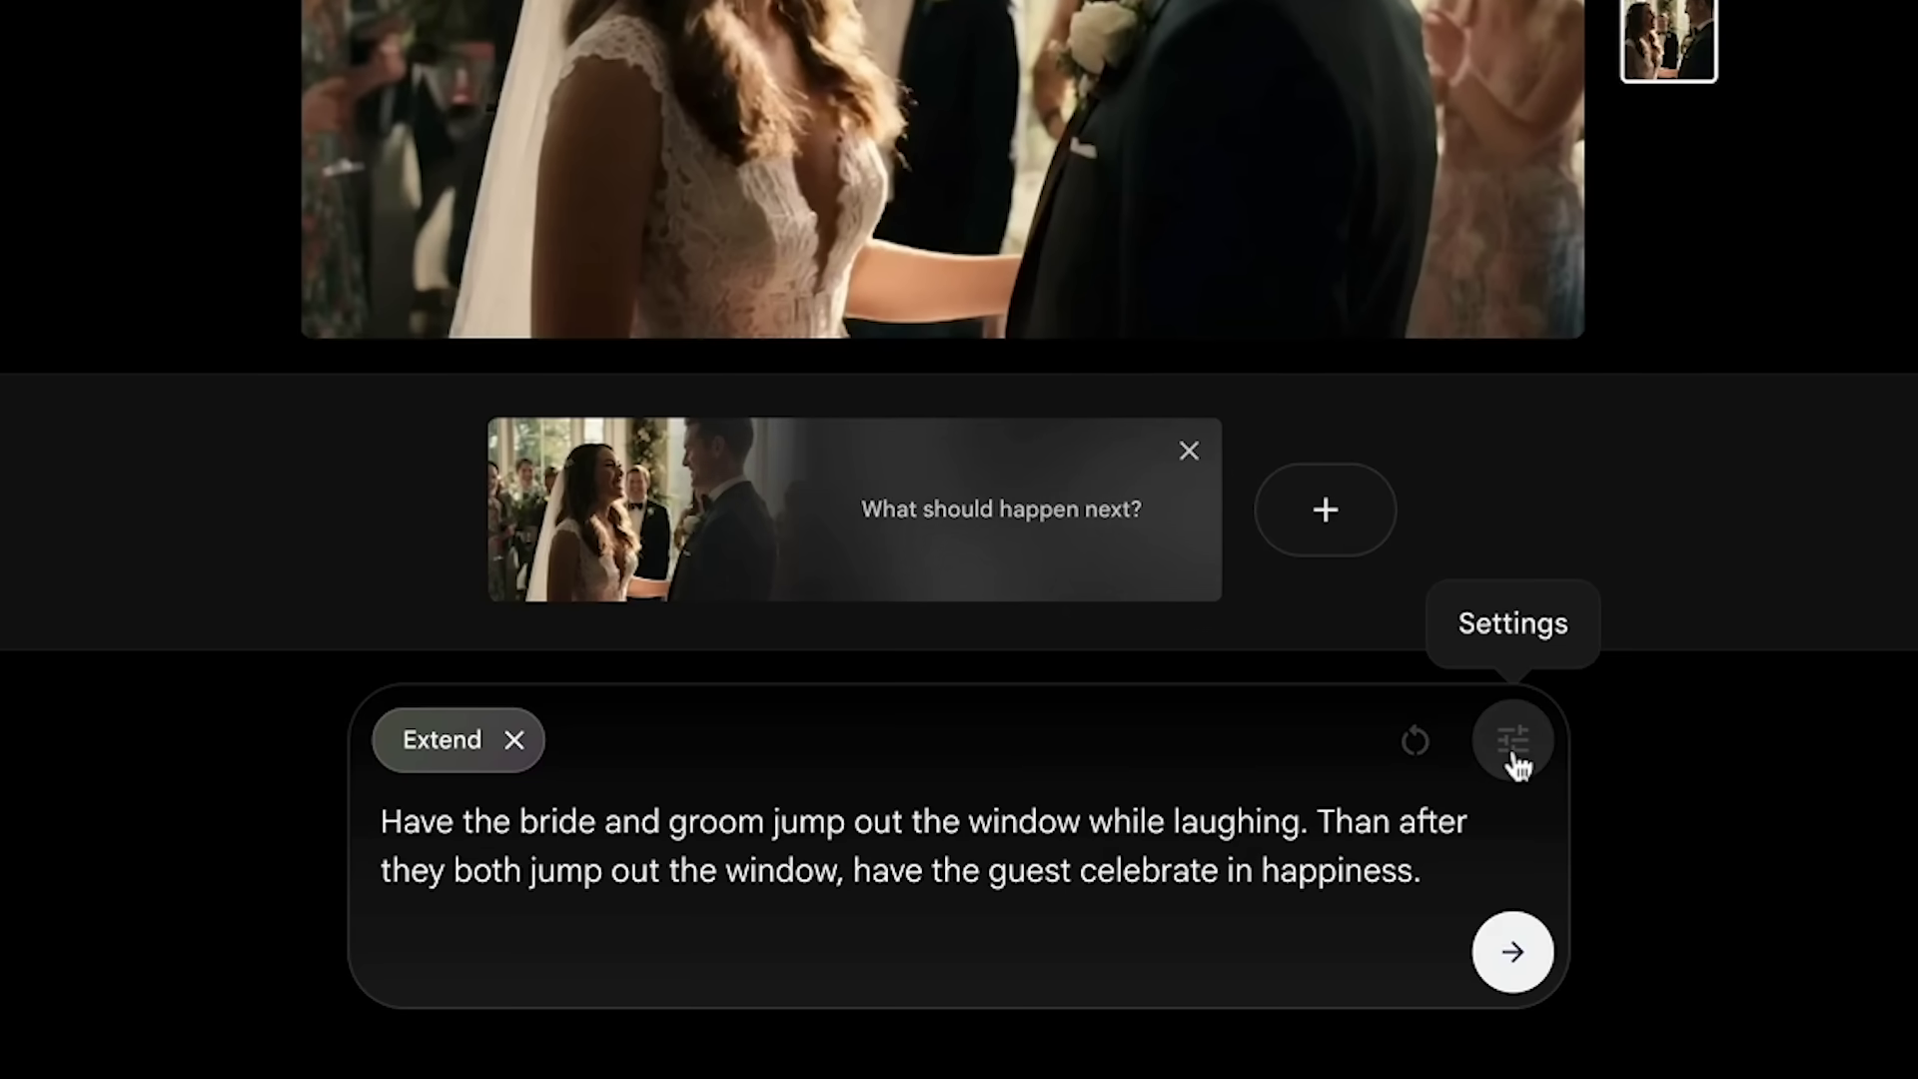
After the compatible-model notice, settle the extension's model on Veo 2 - Fast
{"action": "left_click", "coordinate": [1514, 743]}
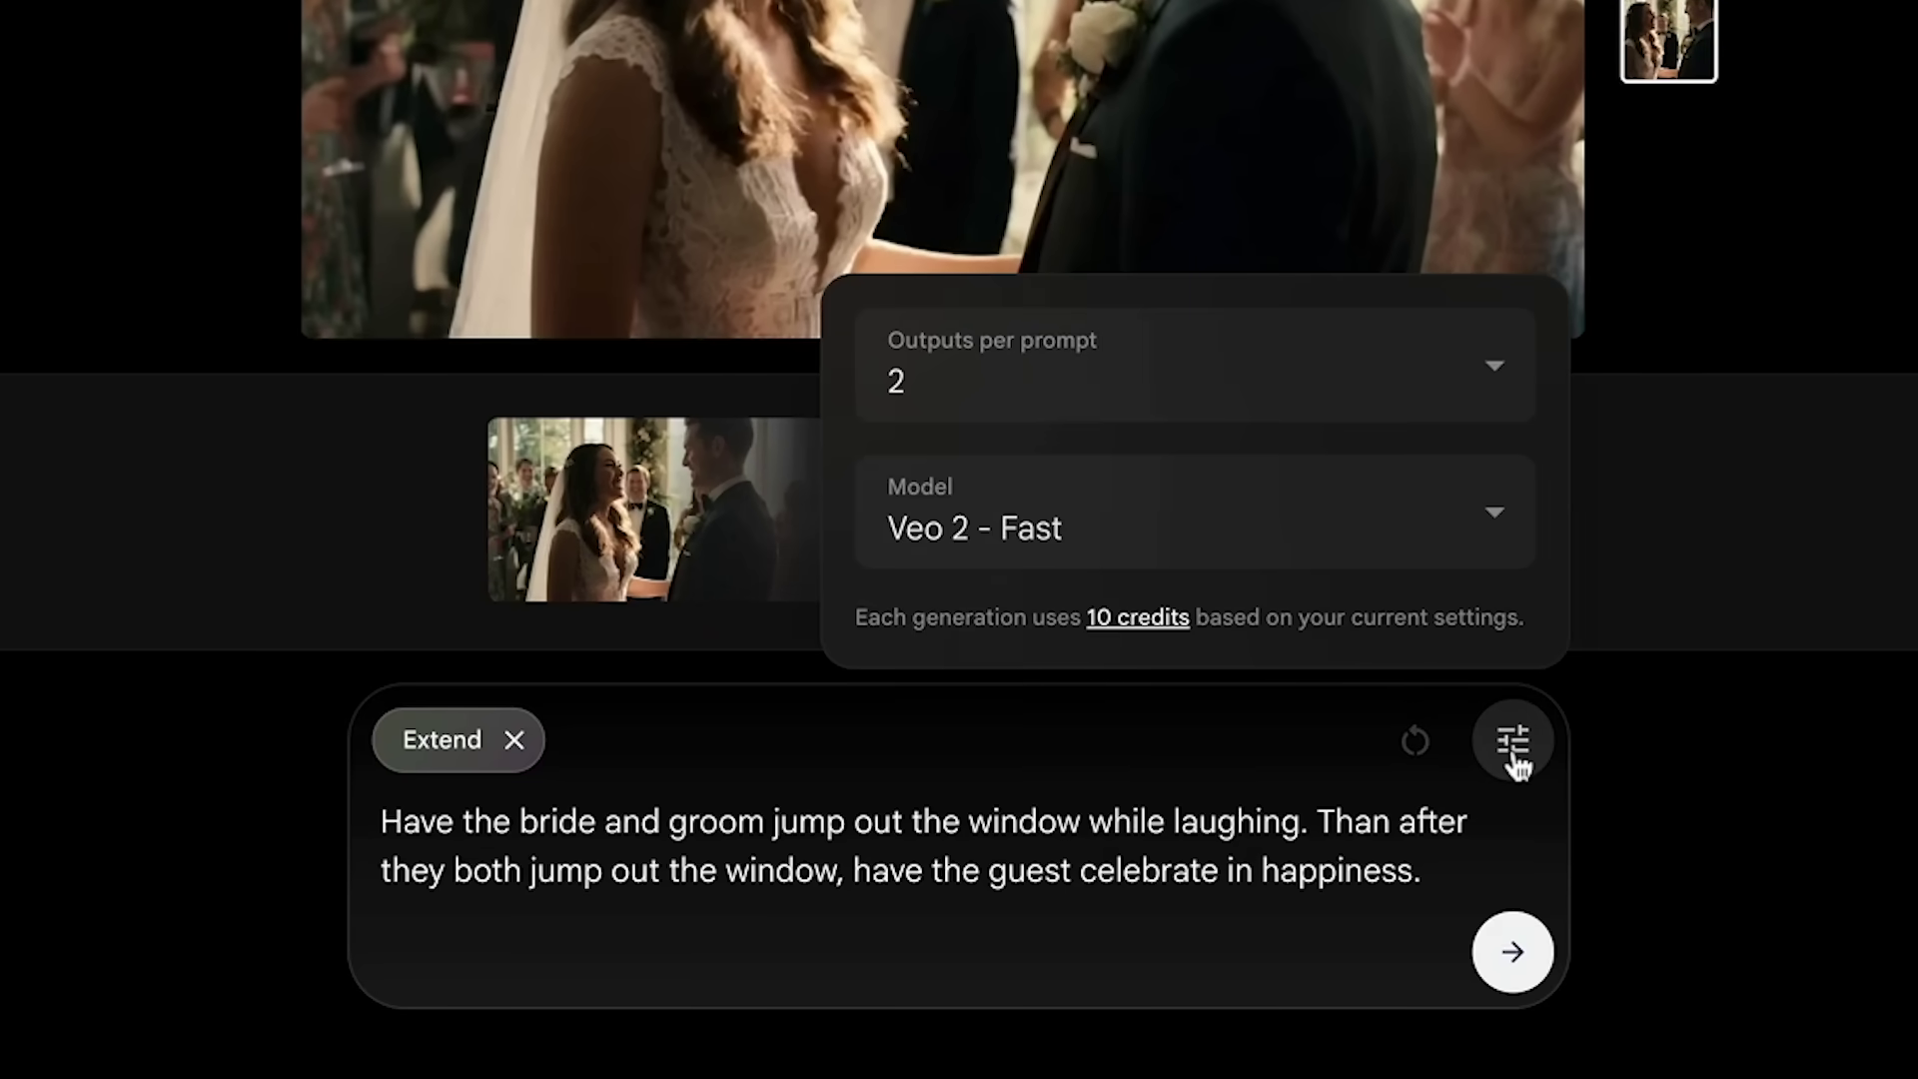
{"action": "left_click", "coordinate": [1413, 514]}
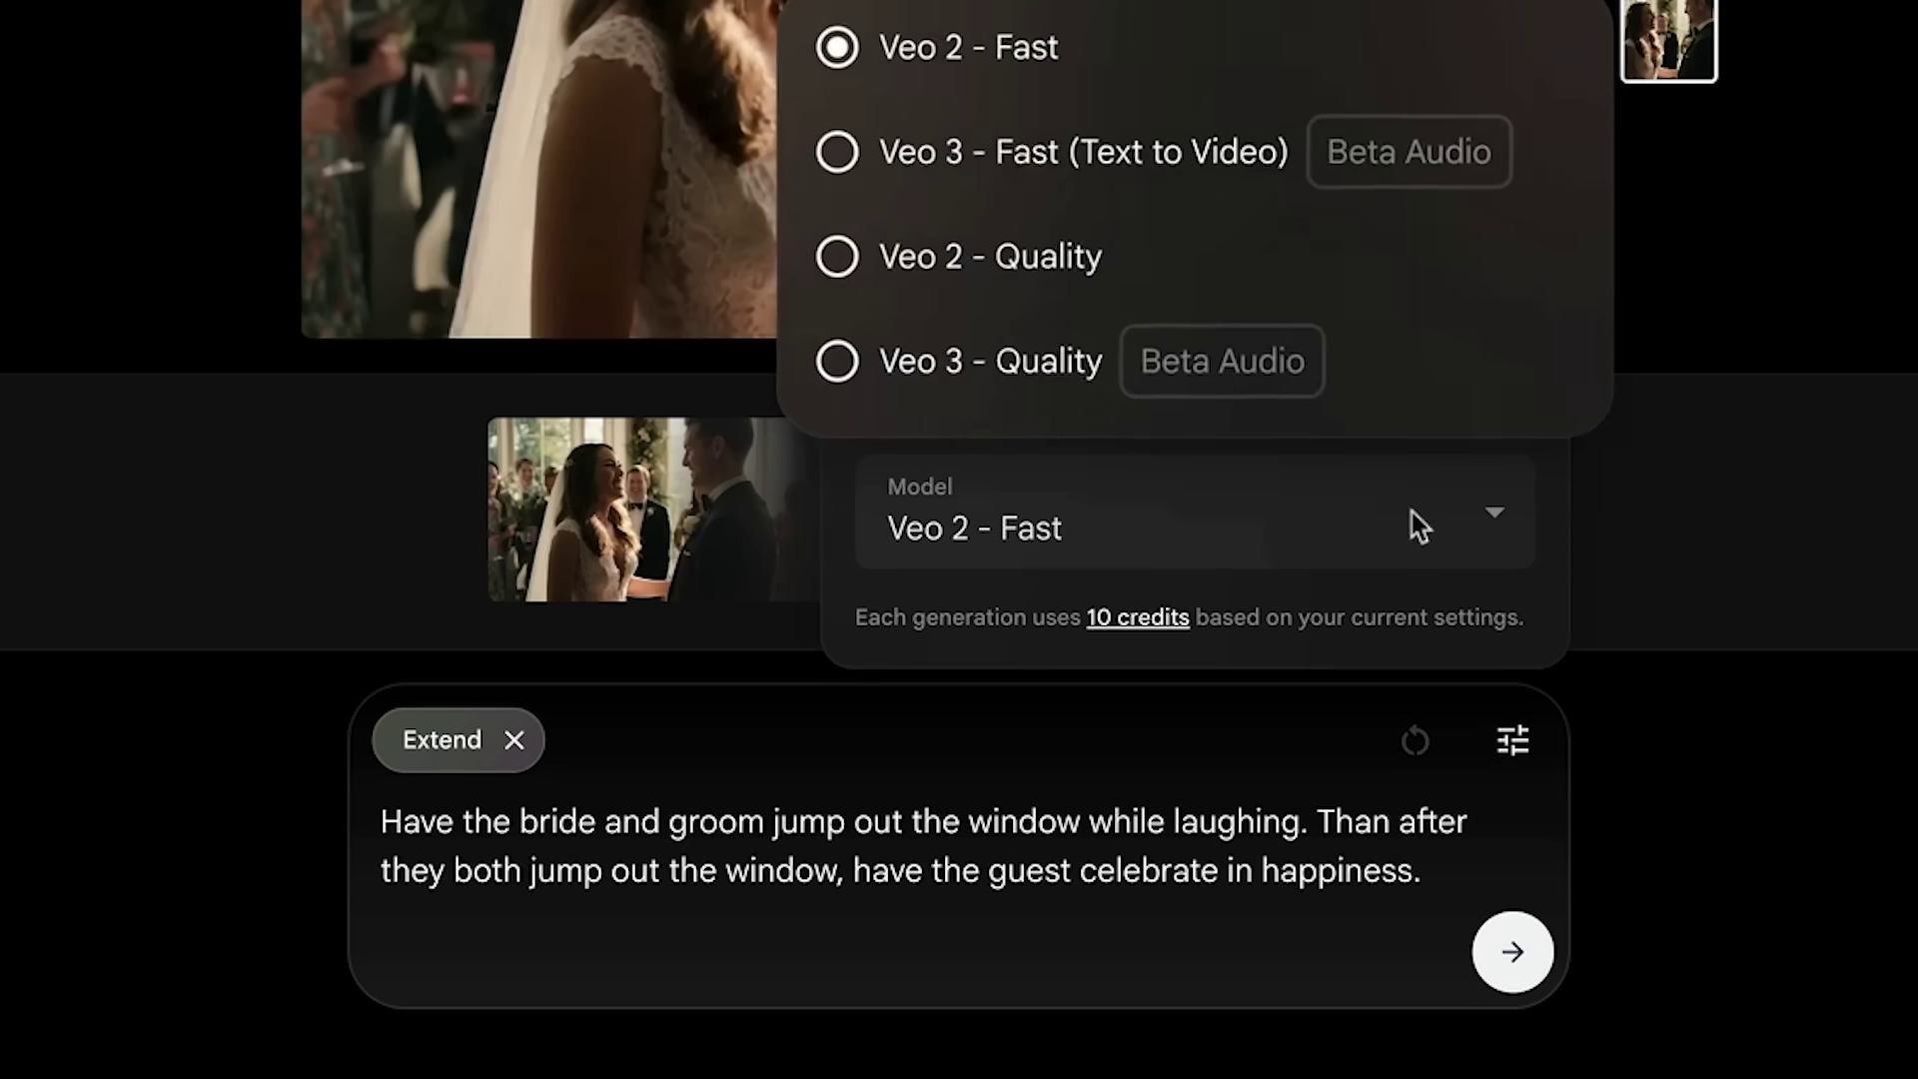
{"action": "left_click", "coordinate": [949, 265]}
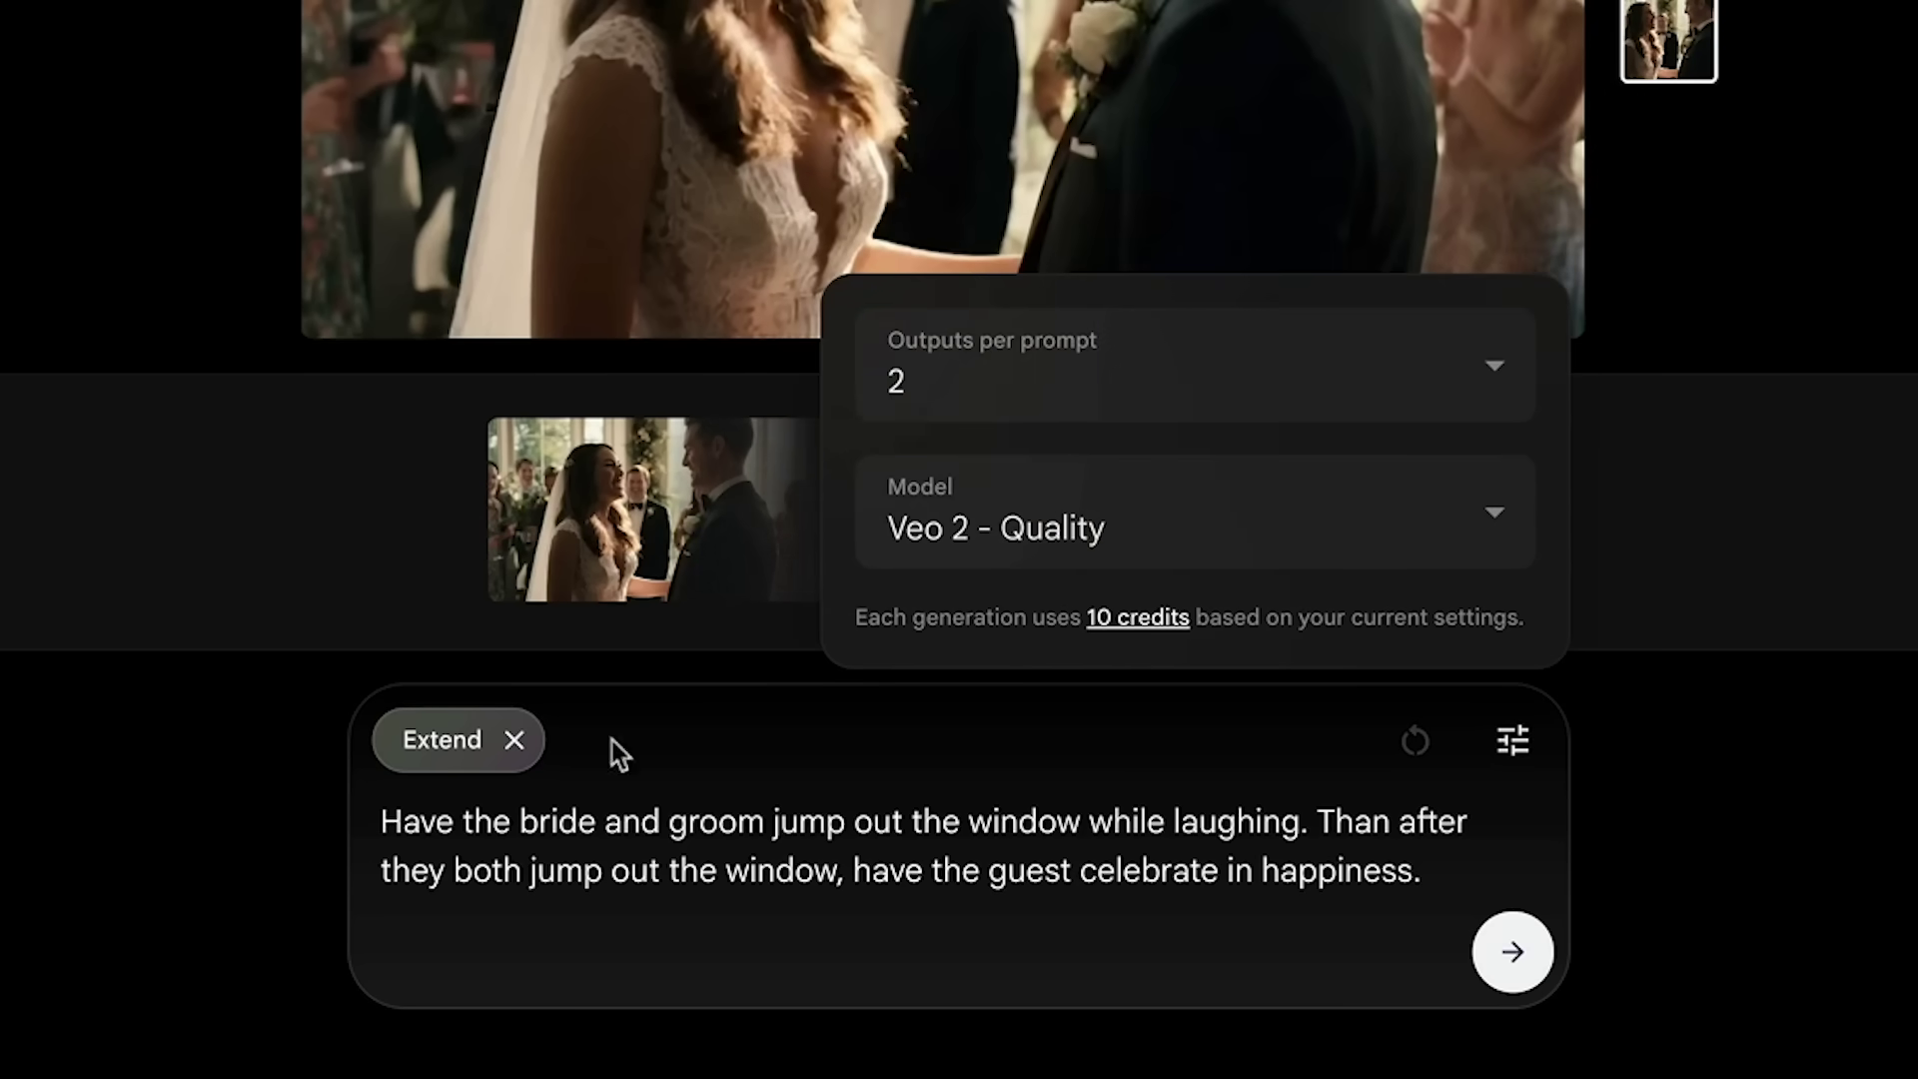
{"action": "left_click", "coordinate": [1511, 954]}
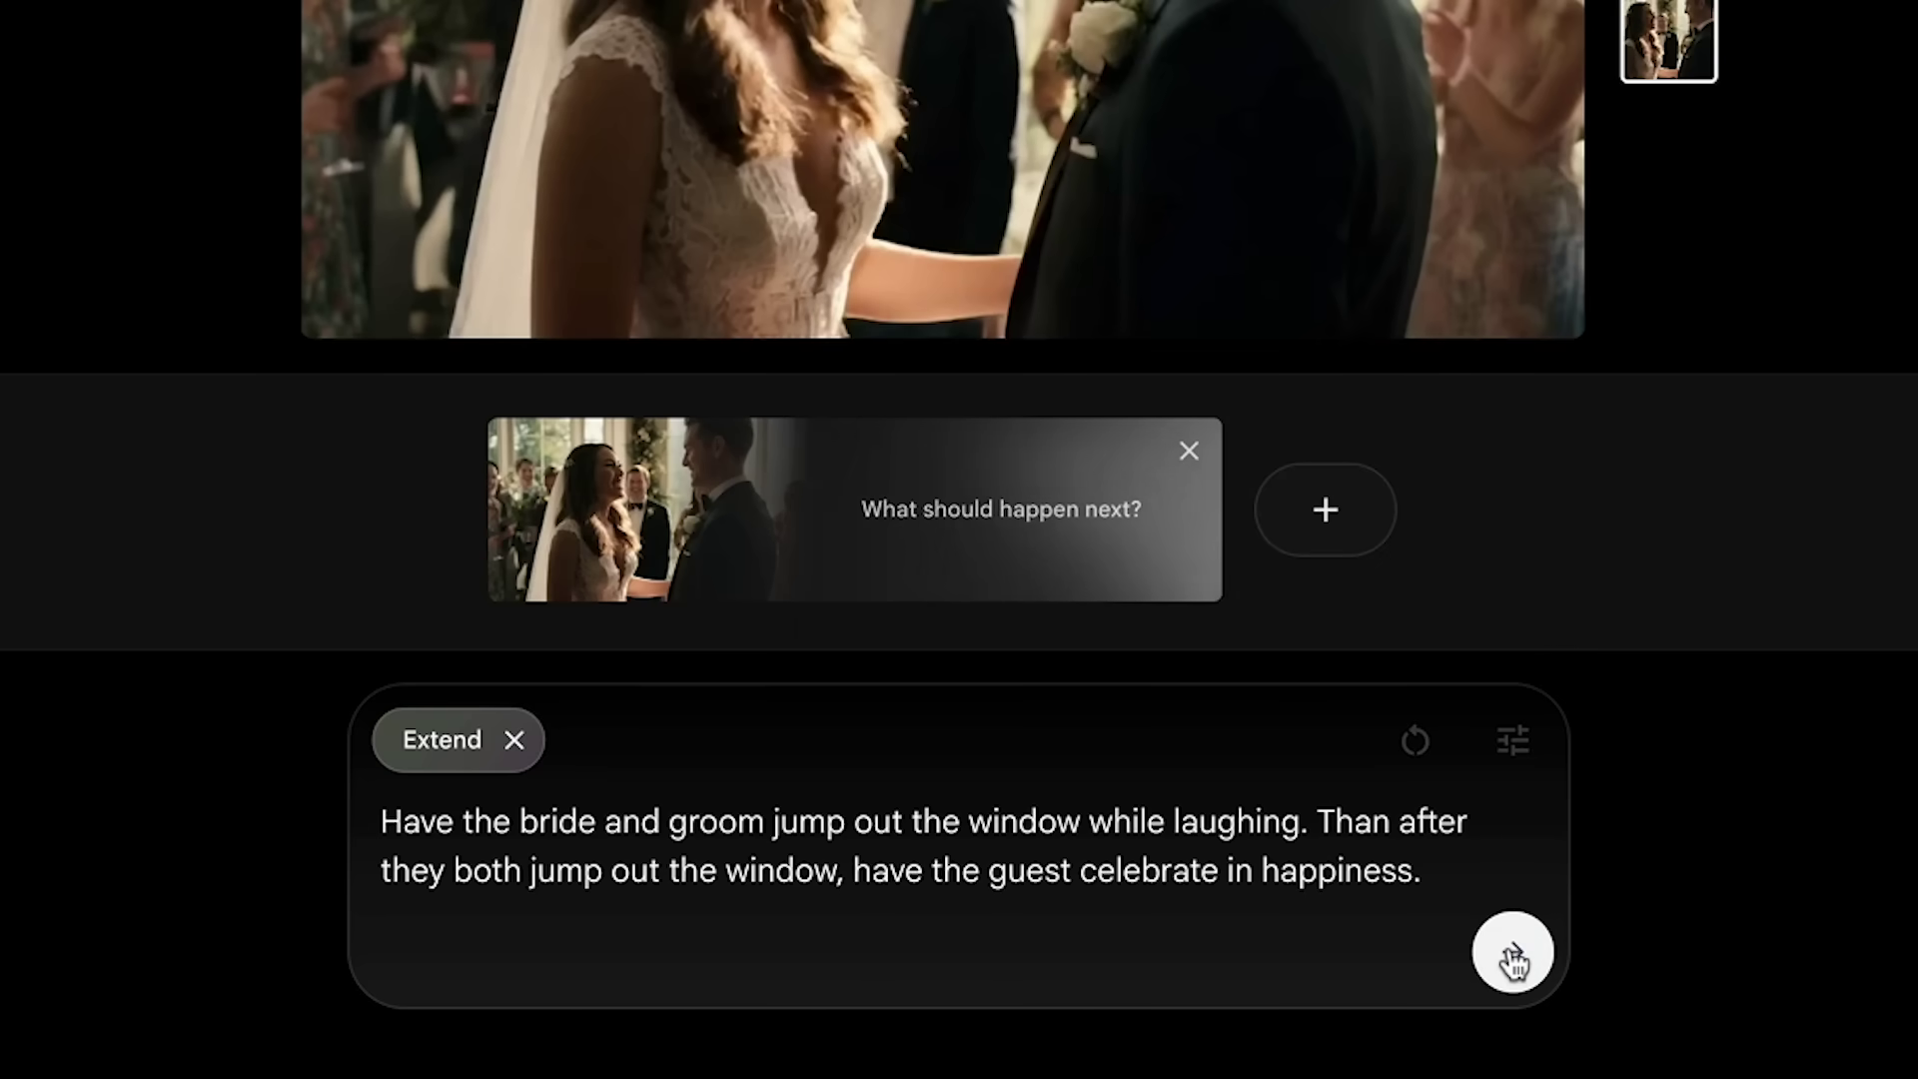
{"action": "left_click", "coordinate": [1512, 740]}
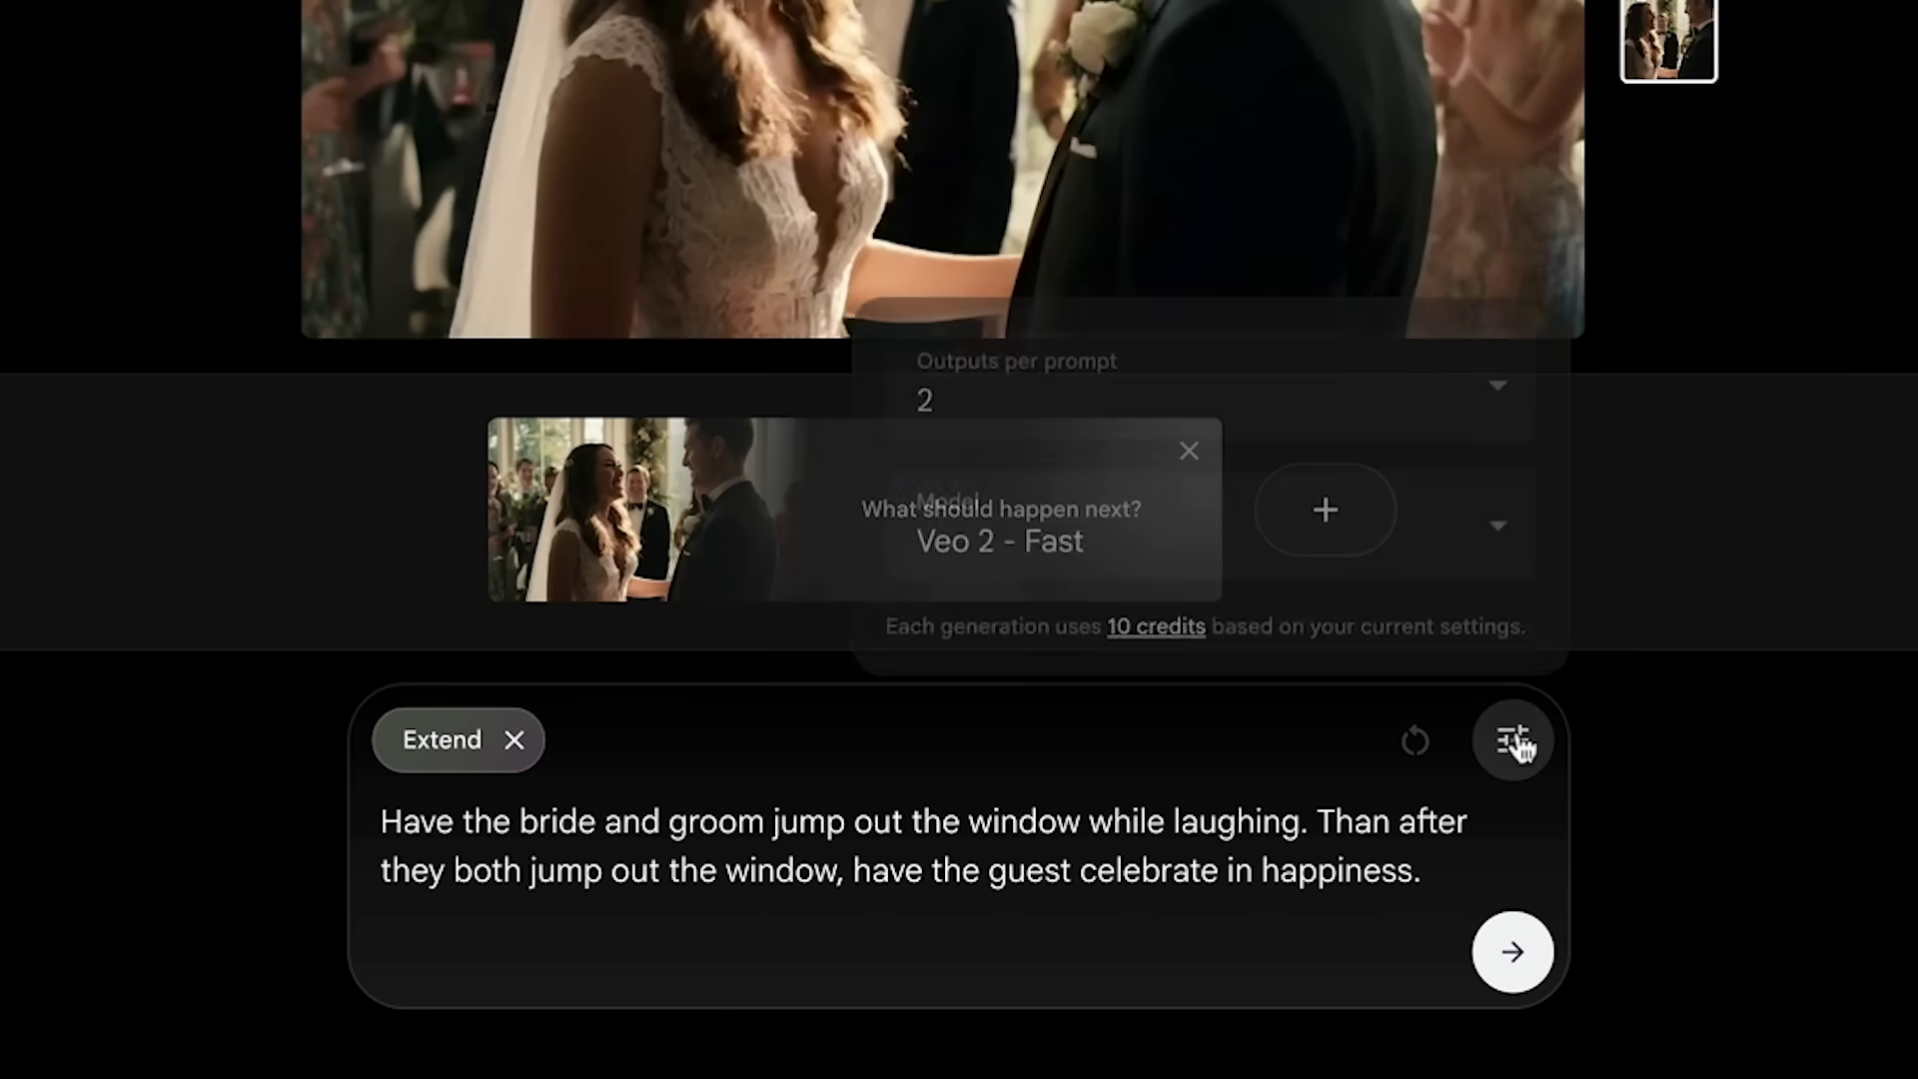
{"action": "left_click", "coordinate": [1316, 511]}
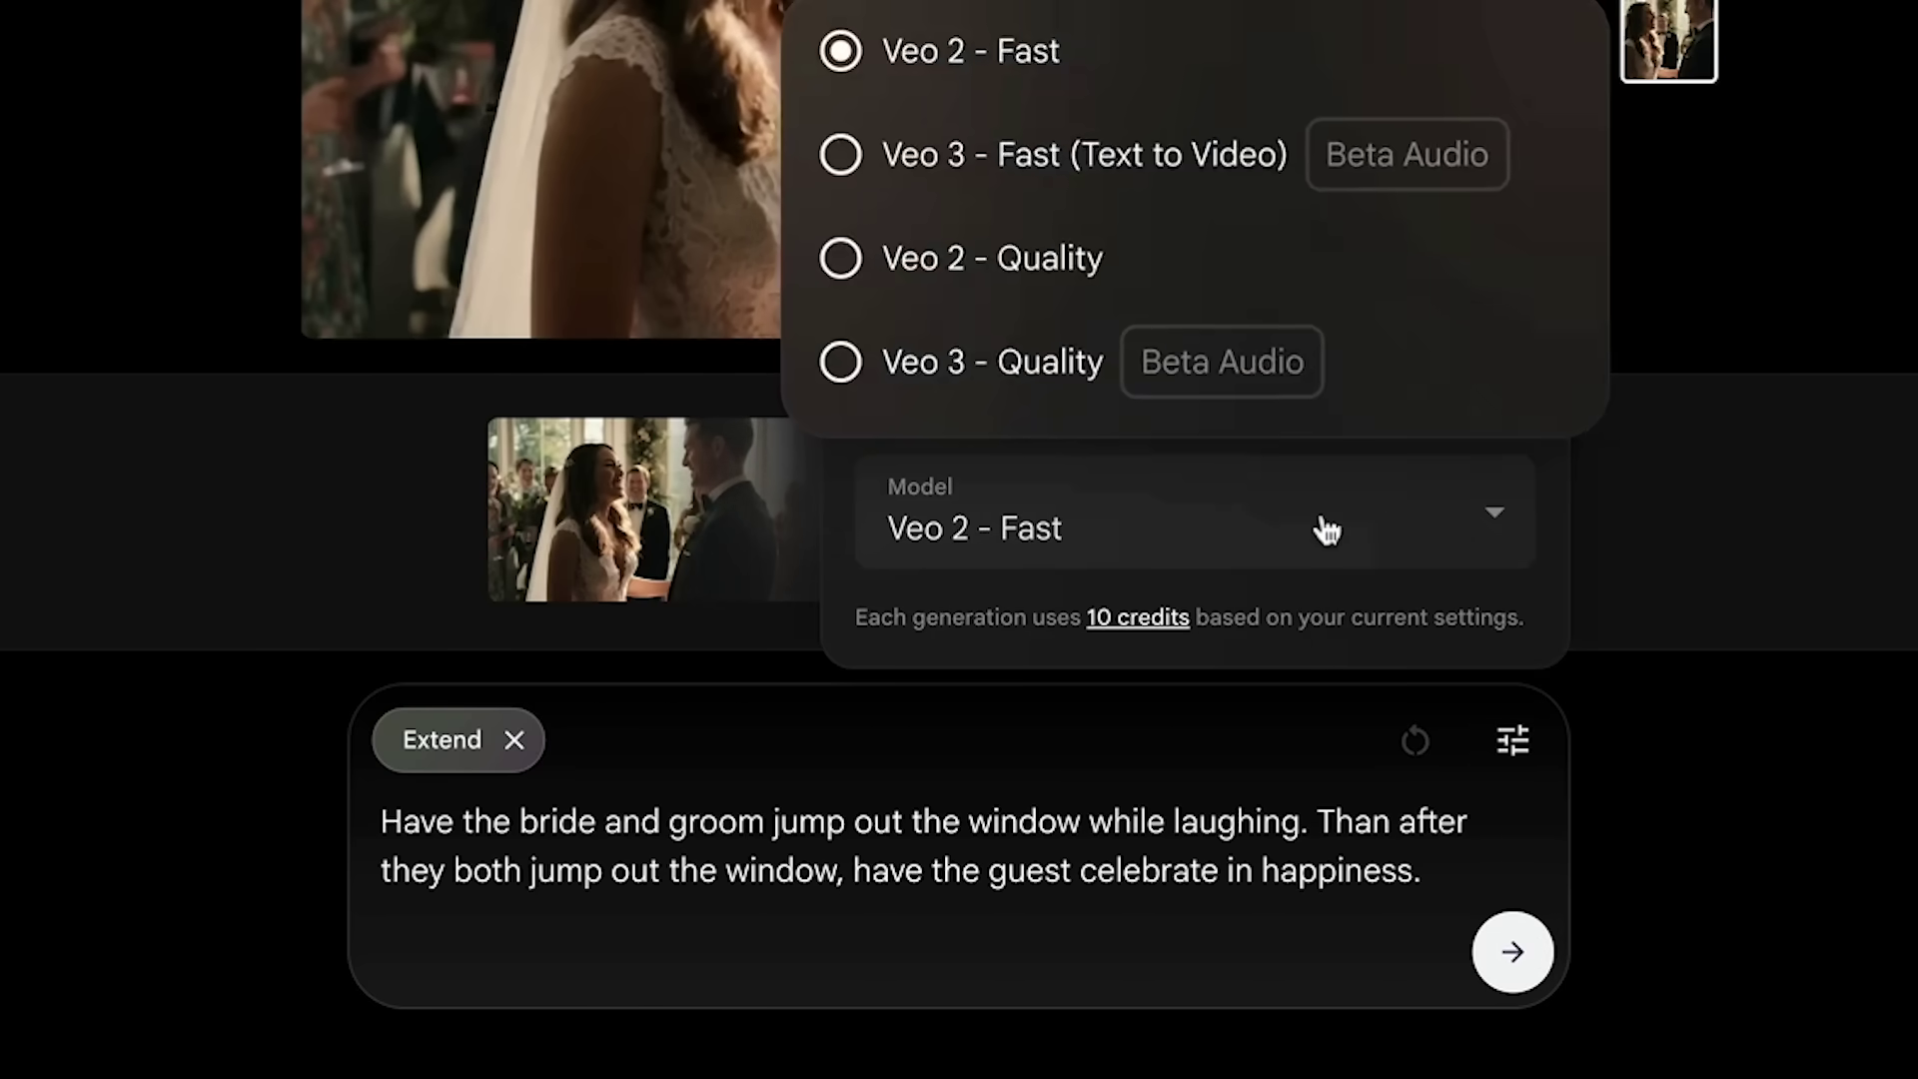
{"action": "left_click", "coordinate": [1017, 71]}
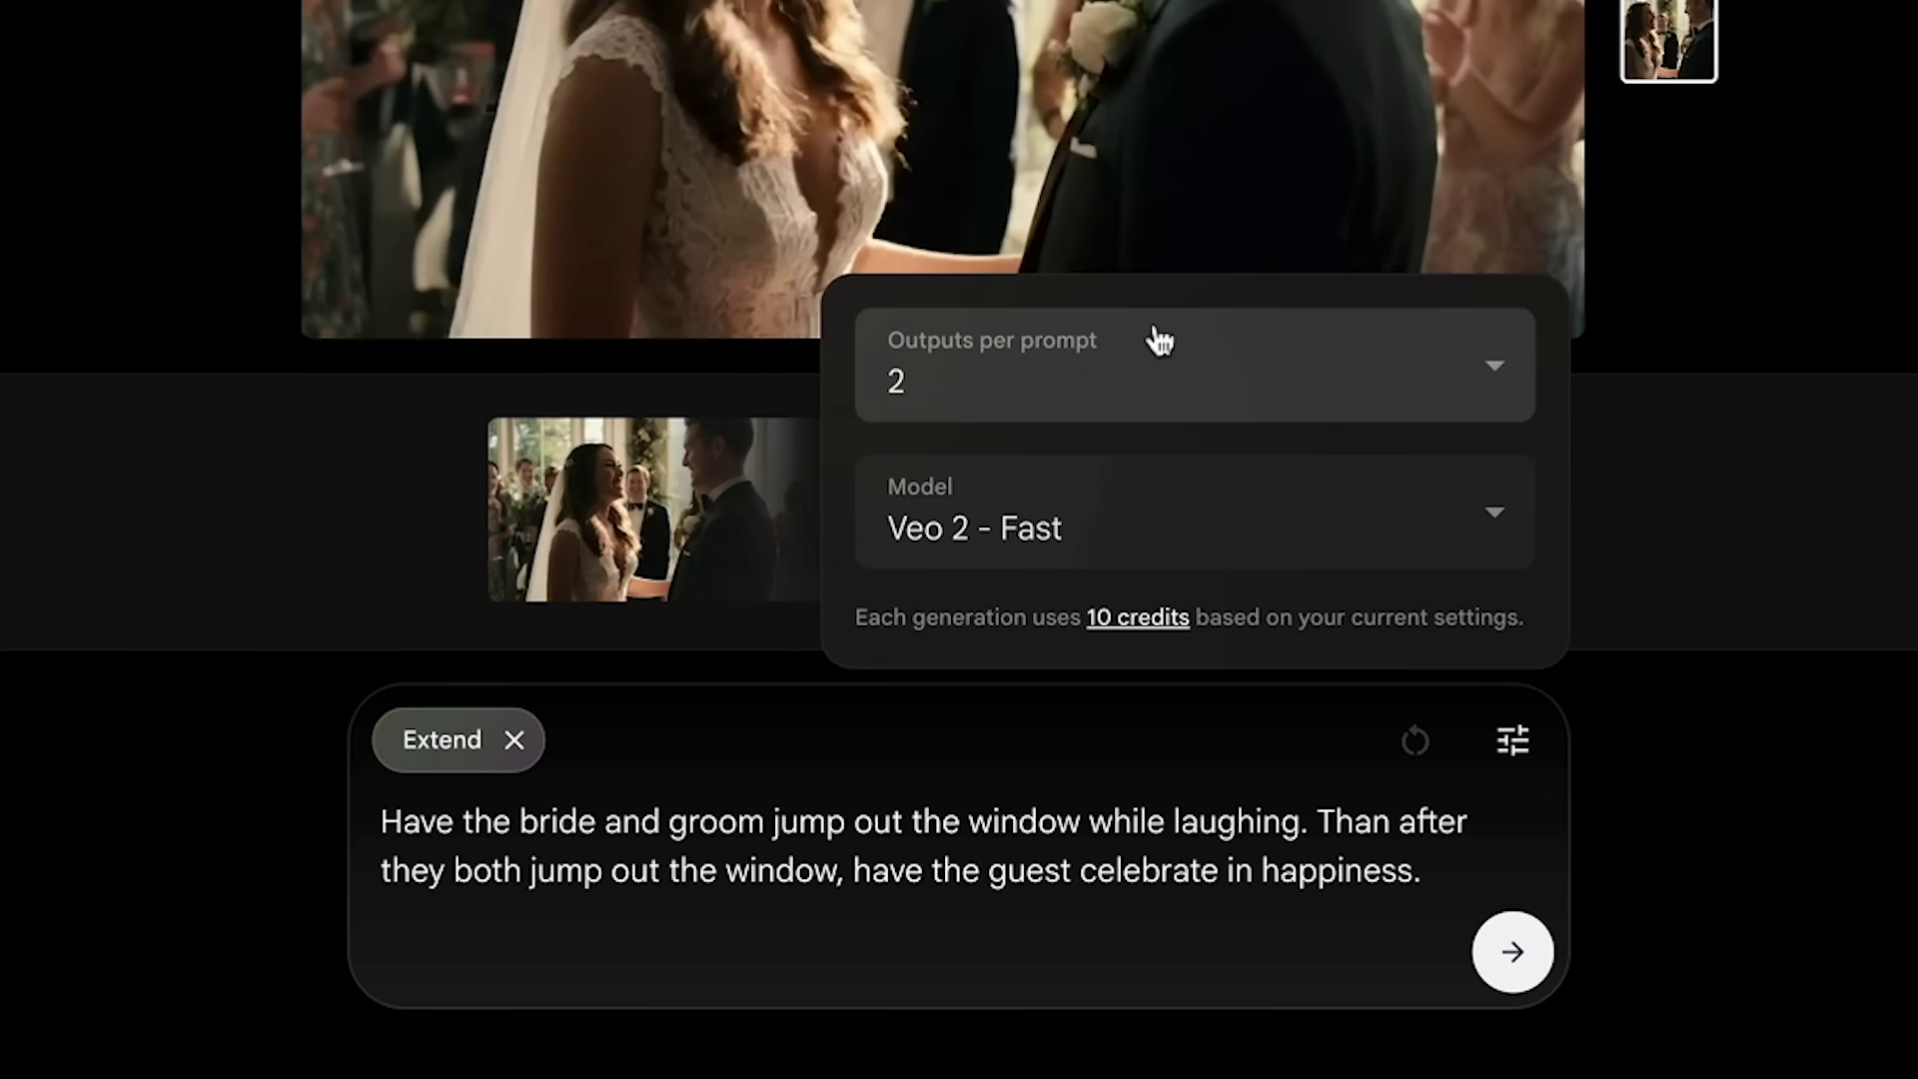
{"action": "left_click", "coordinate": [1670, 560]}
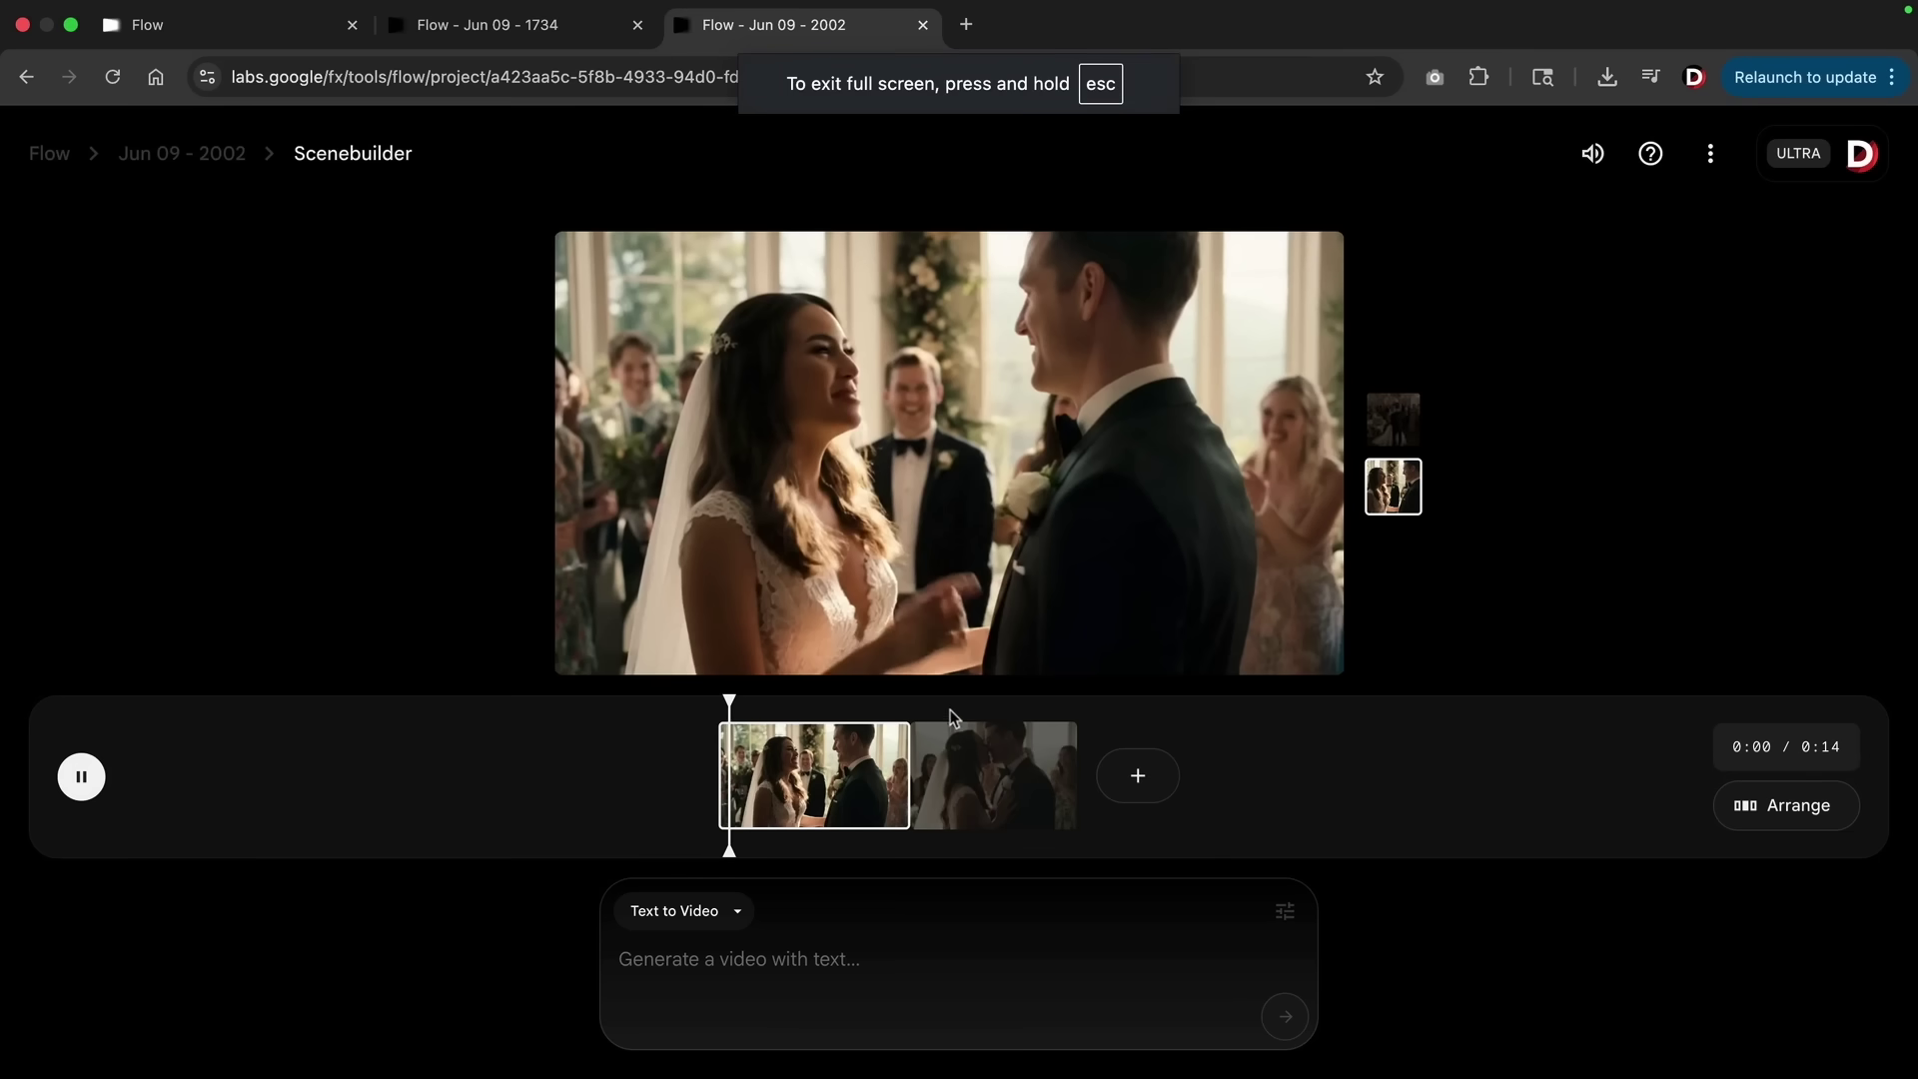
Play from the second wedding clip and pause at 0:10
{"action": "left_click", "coordinate": [952, 763]}
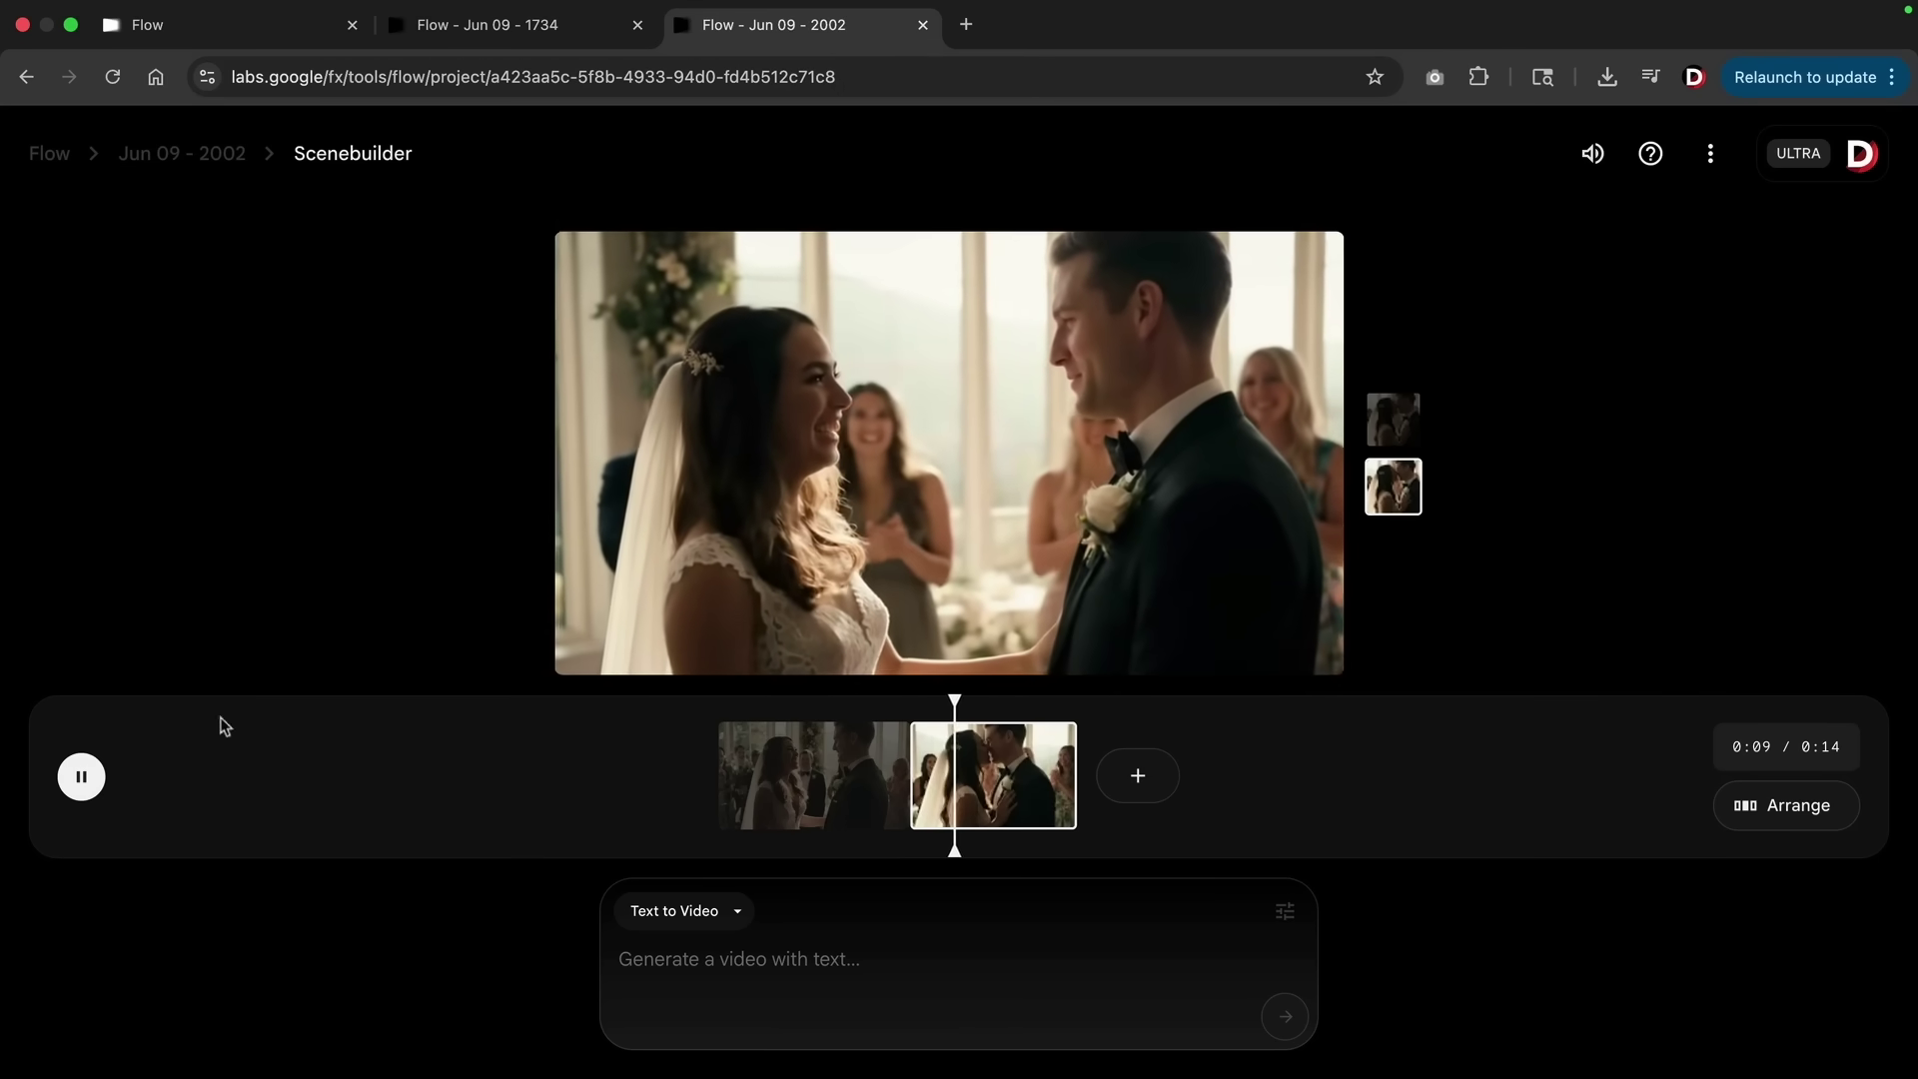
{"action": "left_click", "coordinate": [82, 778]}
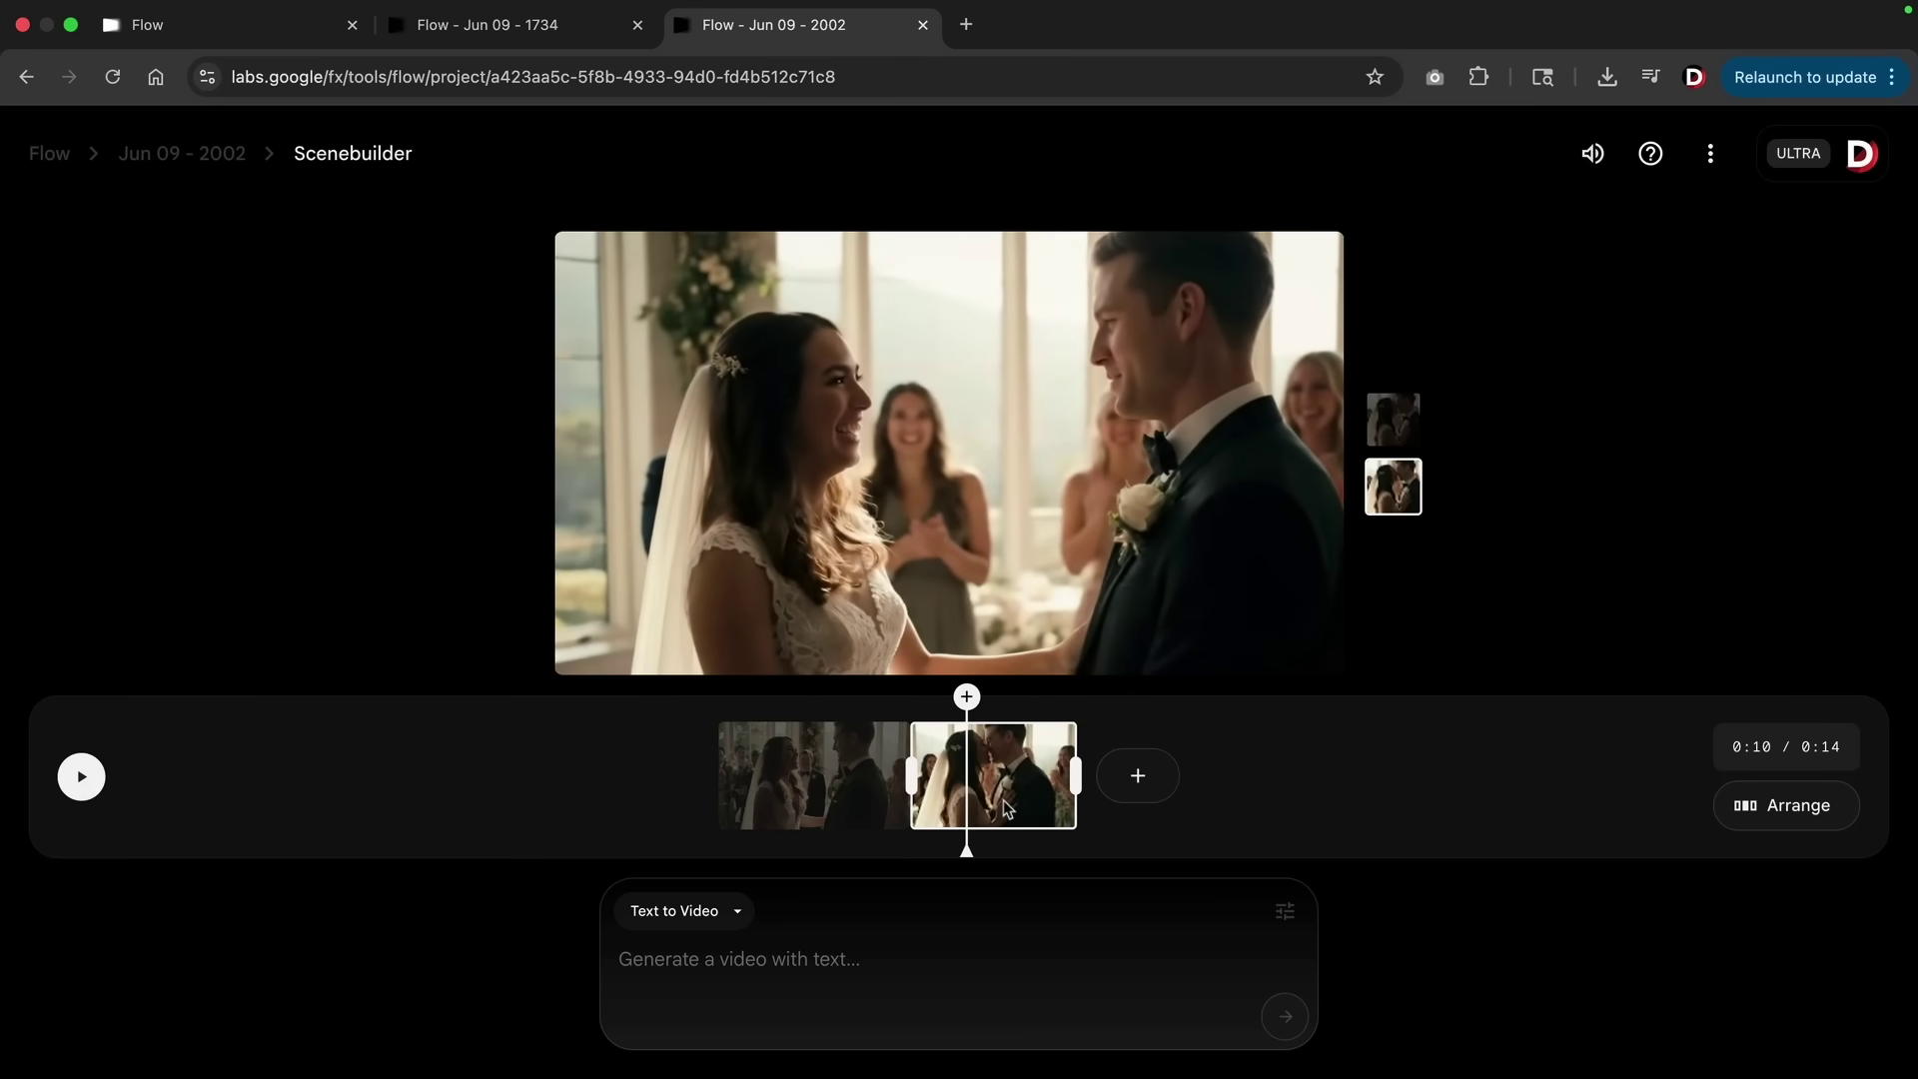
Add a Jump to after the second clip with the police break-up prompt
{"action": "left_click", "coordinate": [1135, 796]}
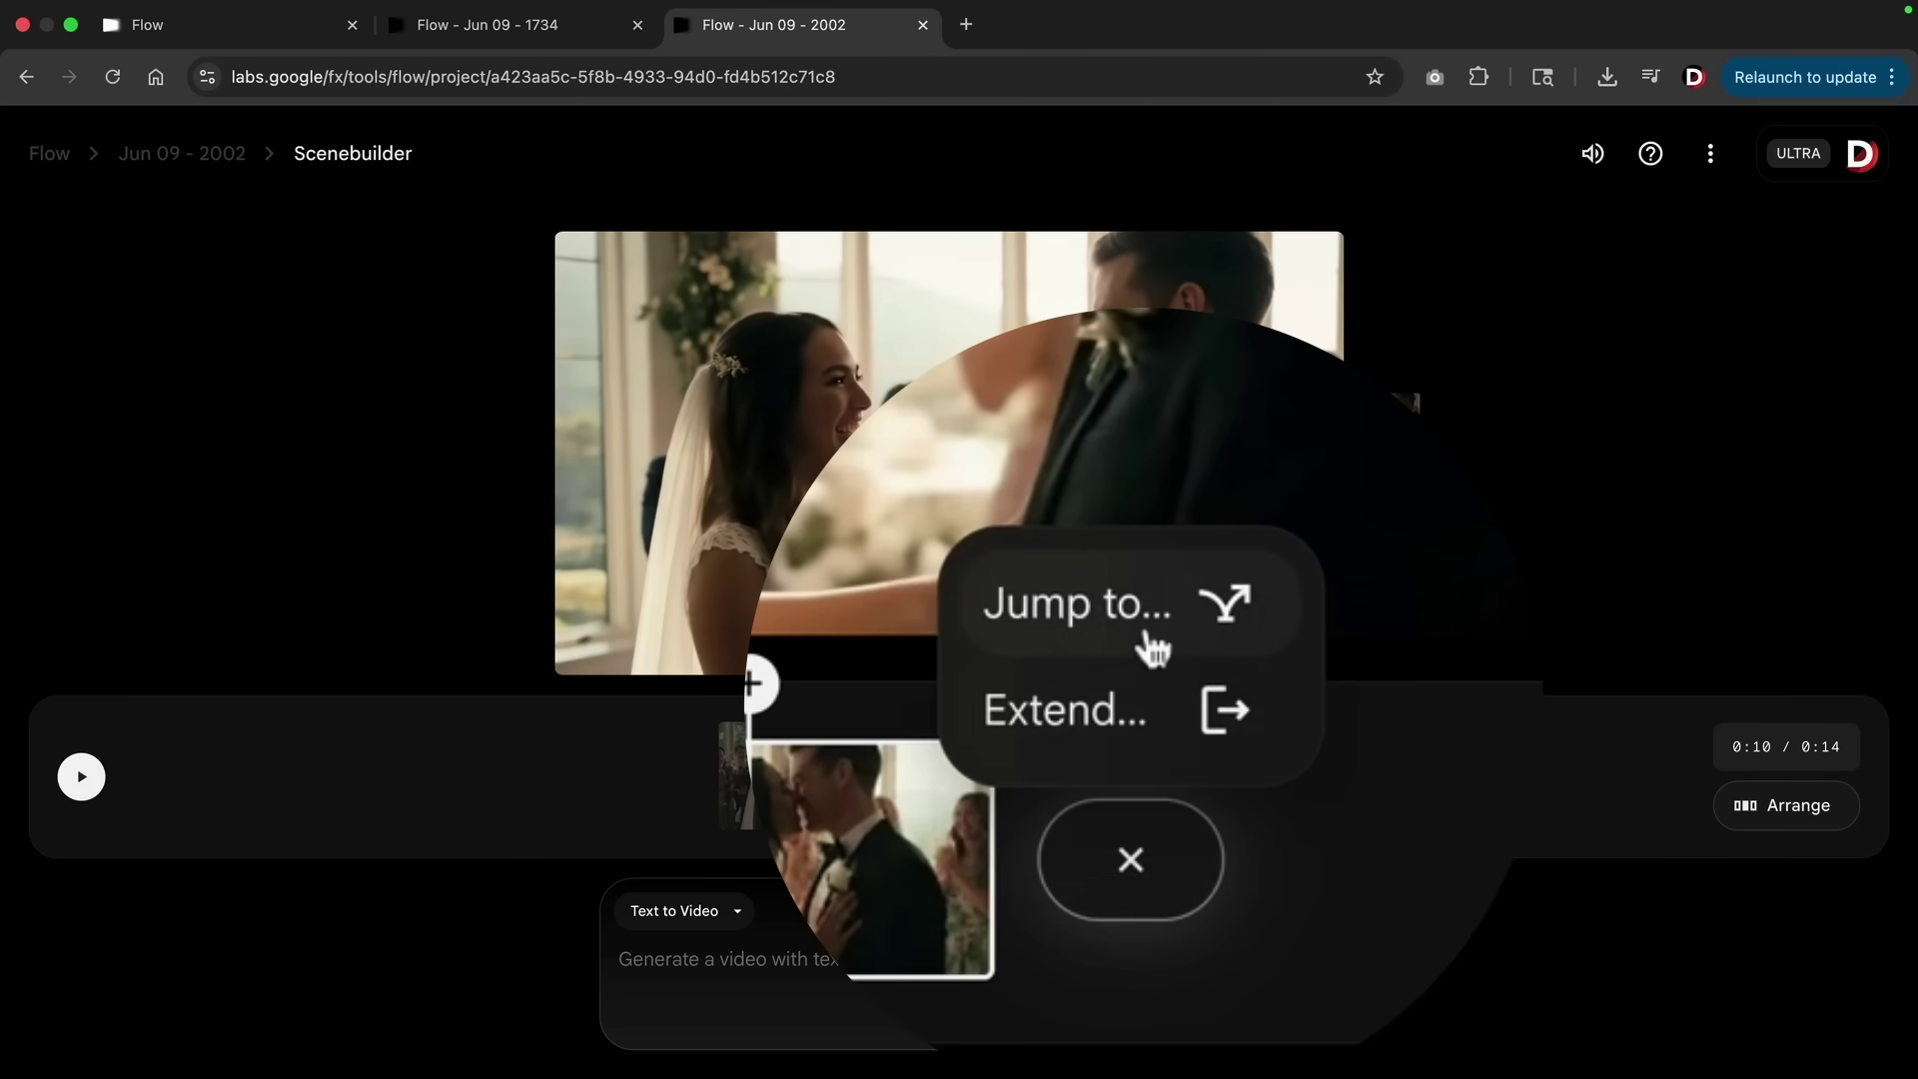
{"action": "left_click", "coordinate": [1124, 619]}
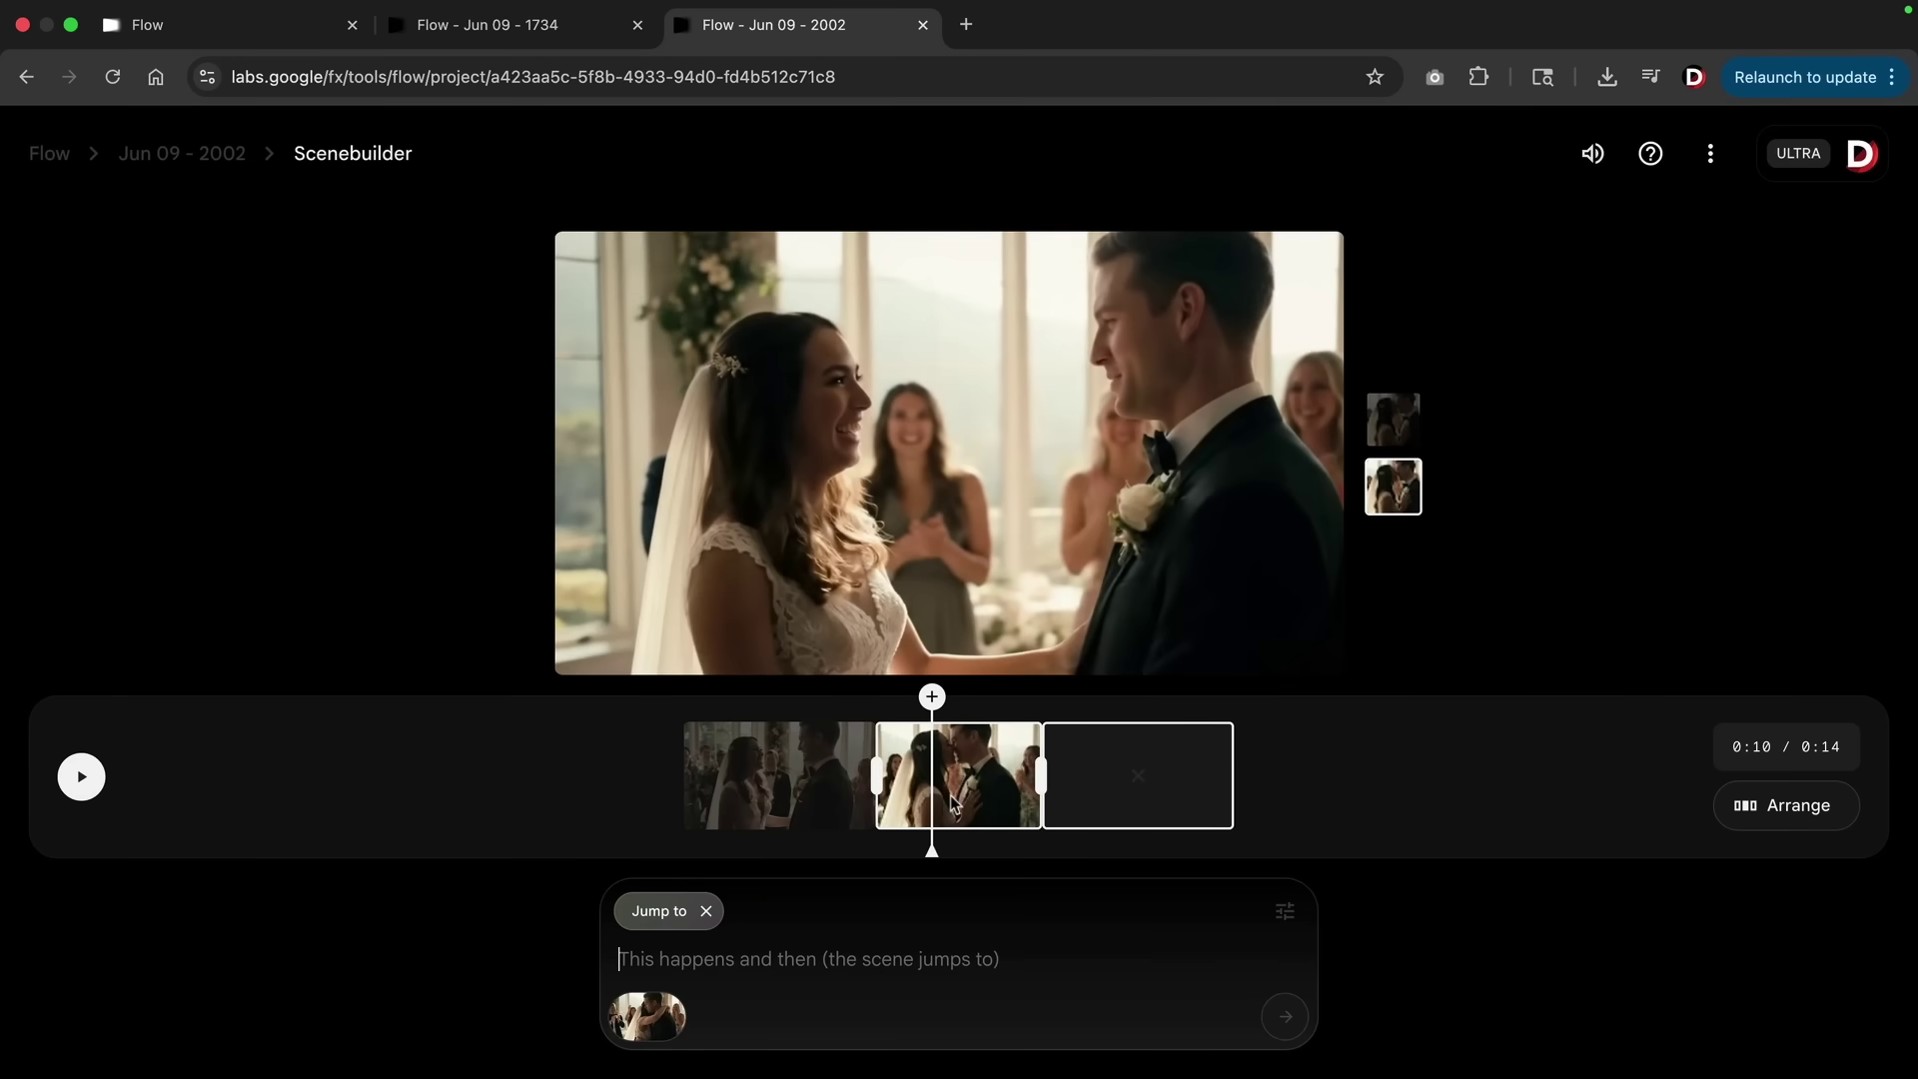
{"action": "type", "text": "Police break up the wedding and burst through the door and stop the wedding. Than everyone slowly leaves the wedding"}
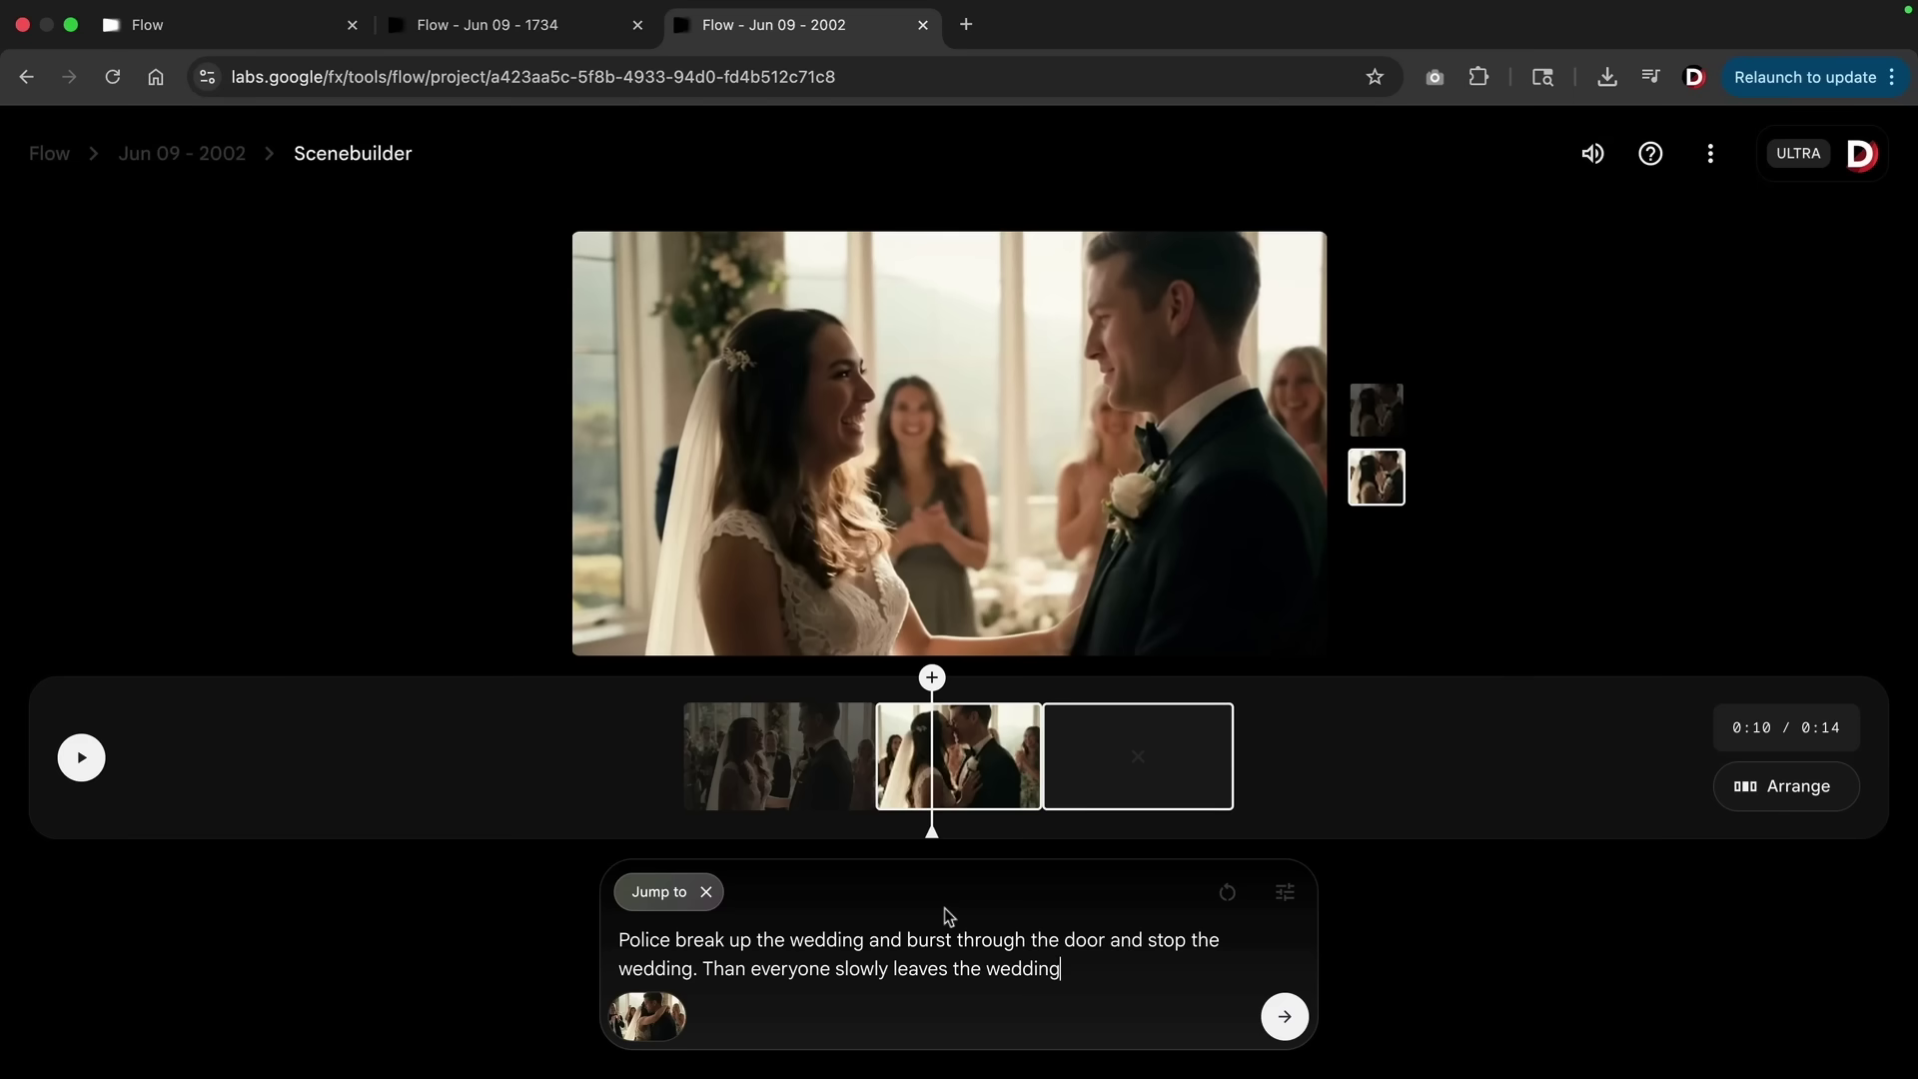
Confirm Veo 2 - Fast as the generation model
{"action": "left_click", "coordinate": [1285, 891]}
{"action": "left_click", "coordinate": [1182, 768]}
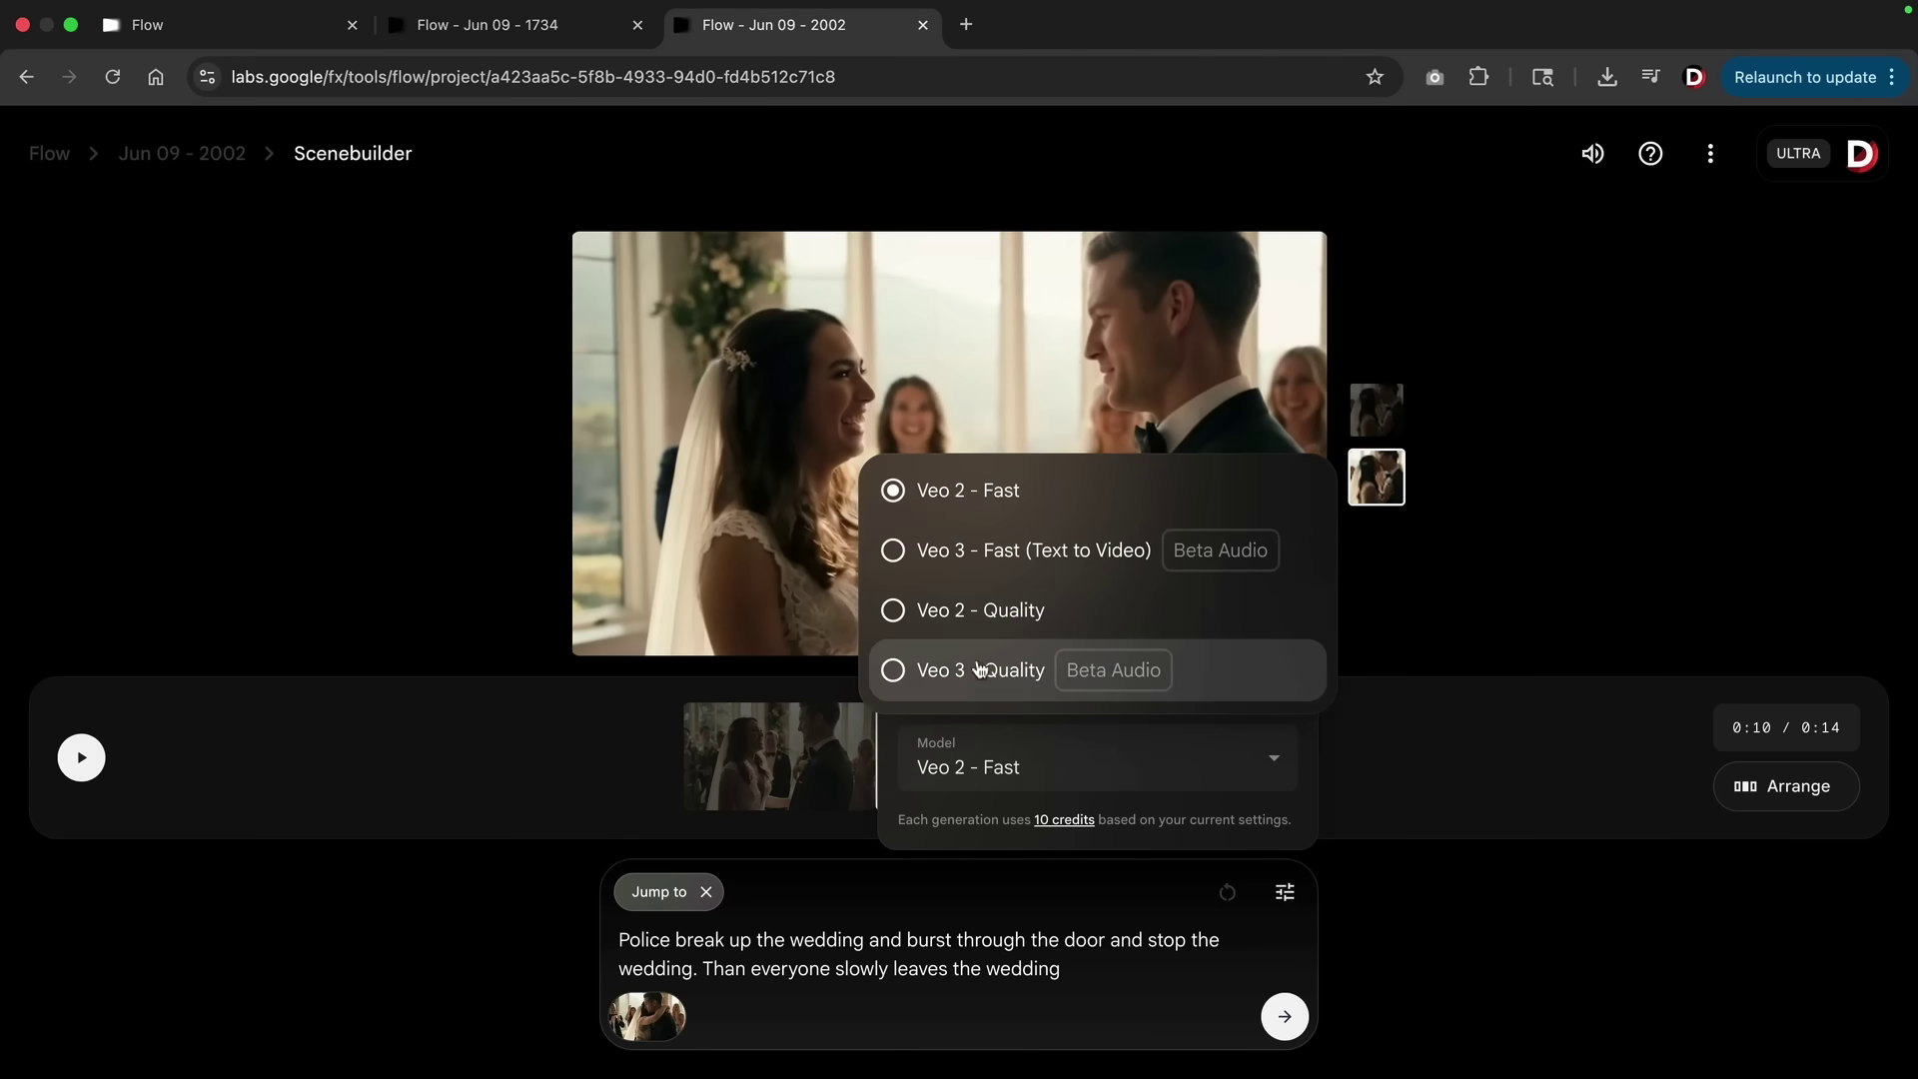
{"action": "left_click", "coordinate": [971, 501]}
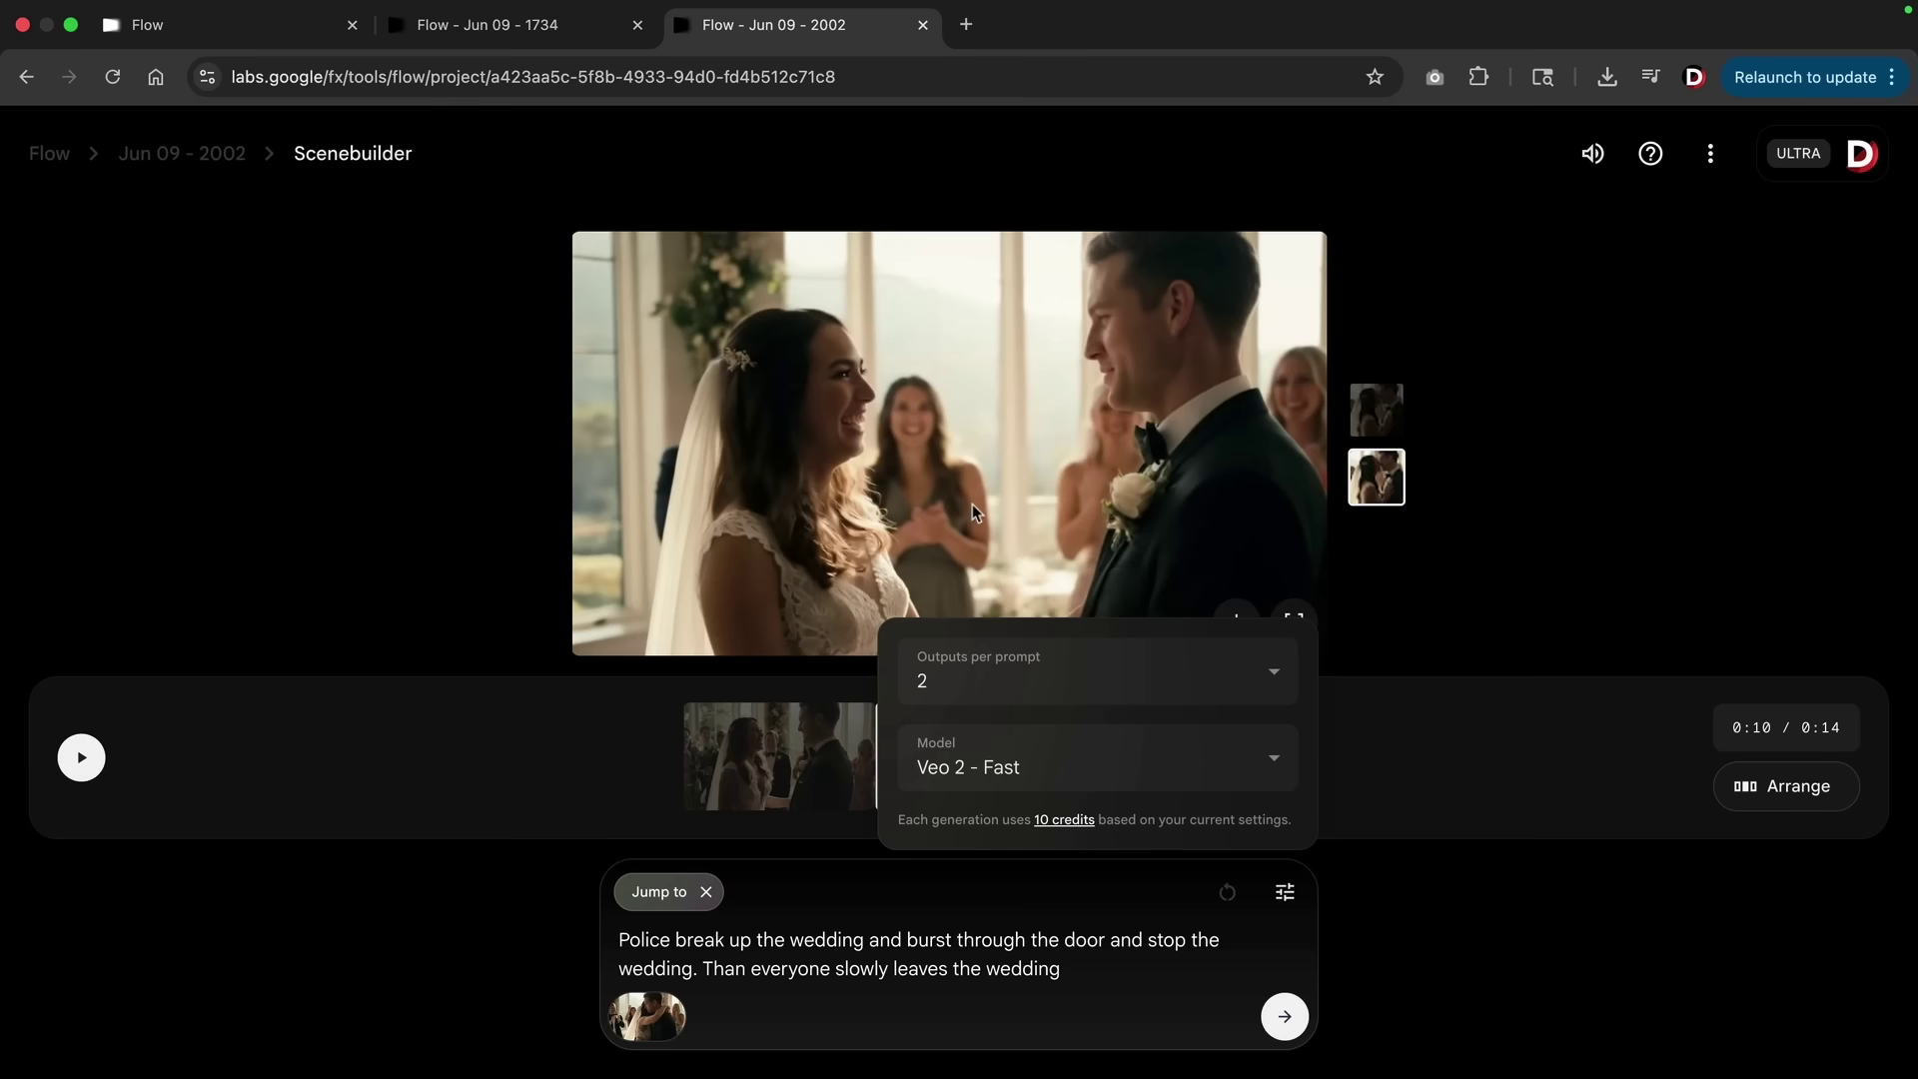
{"action": "left_click", "coordinate": [1510, 619]}
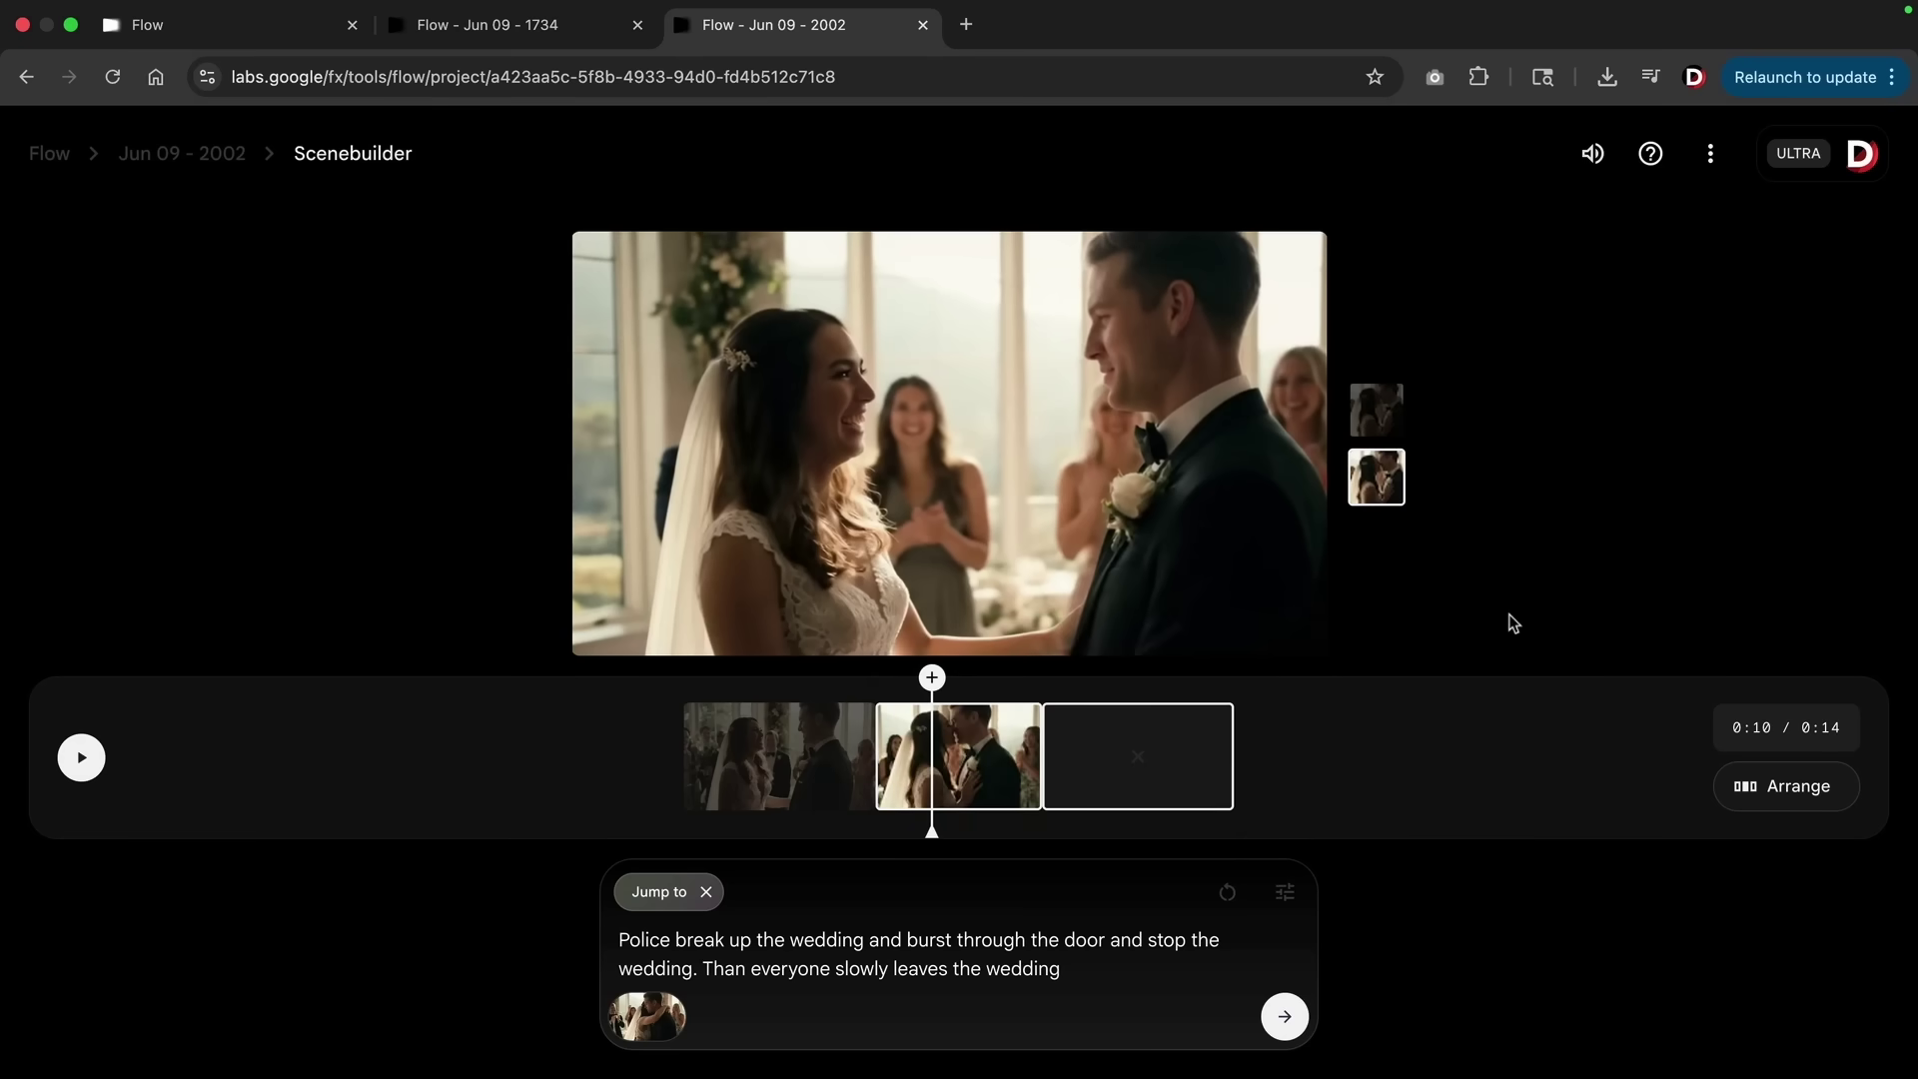